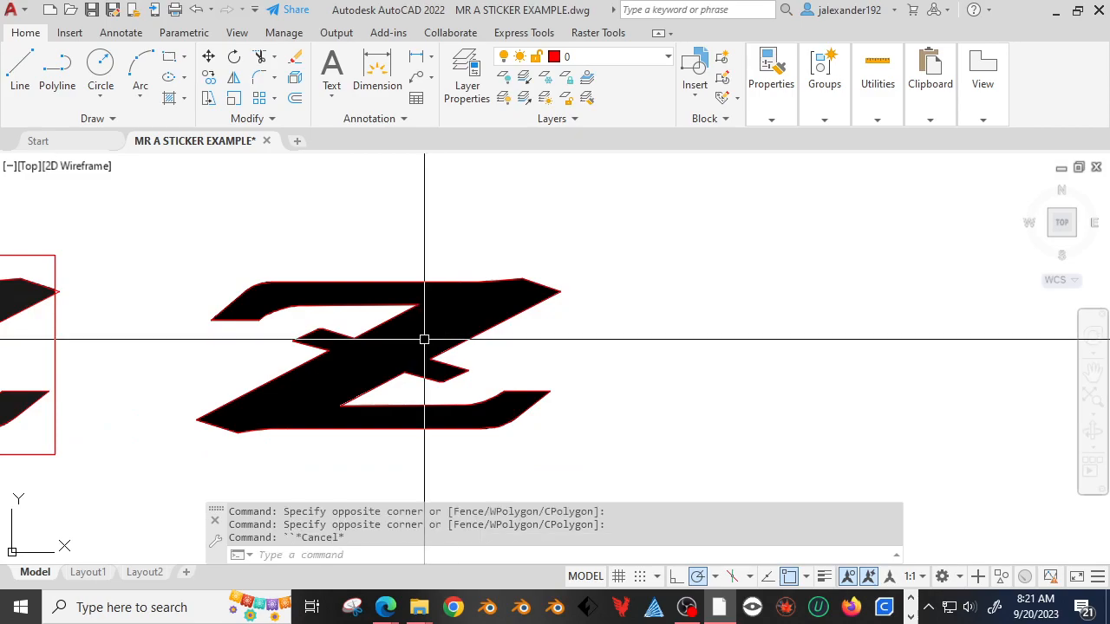
key(ctrl+shift+s)
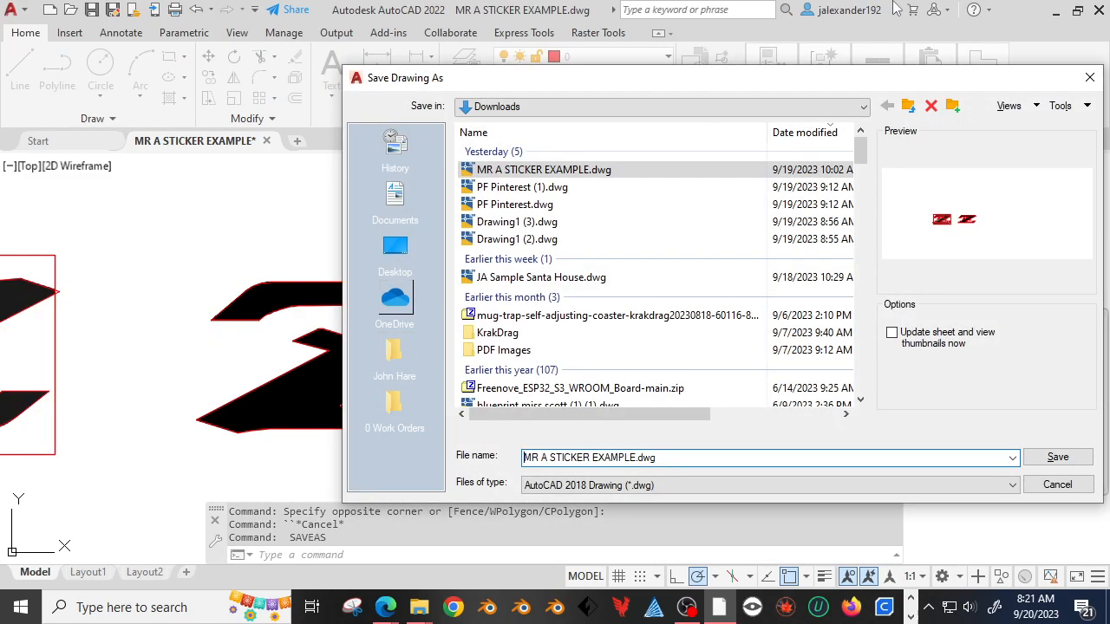
click(1089, 78)
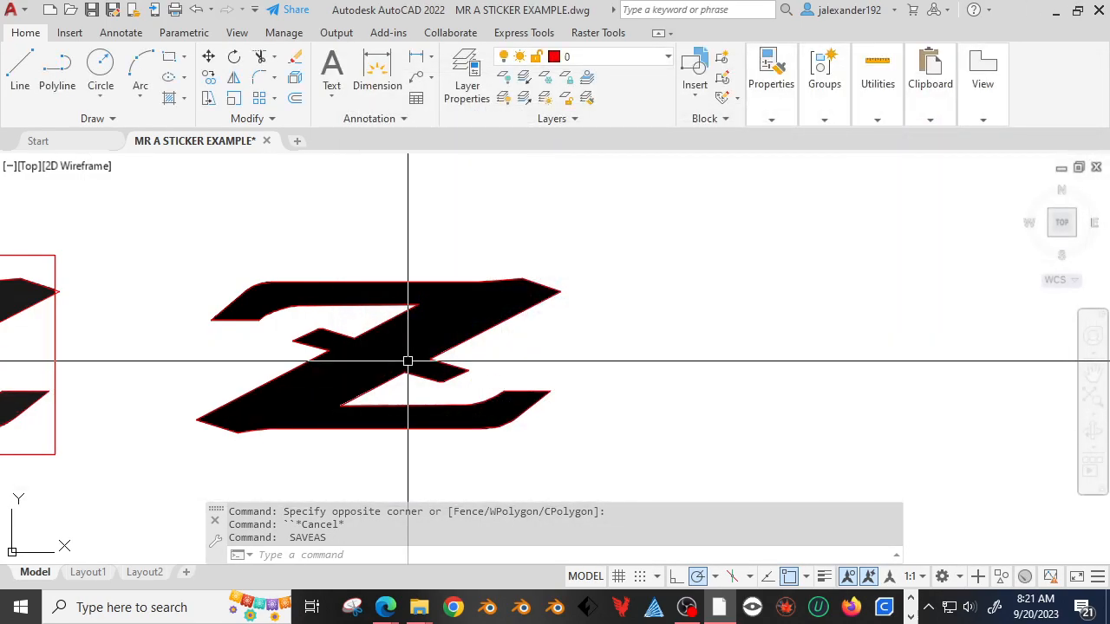
click(380, 364)
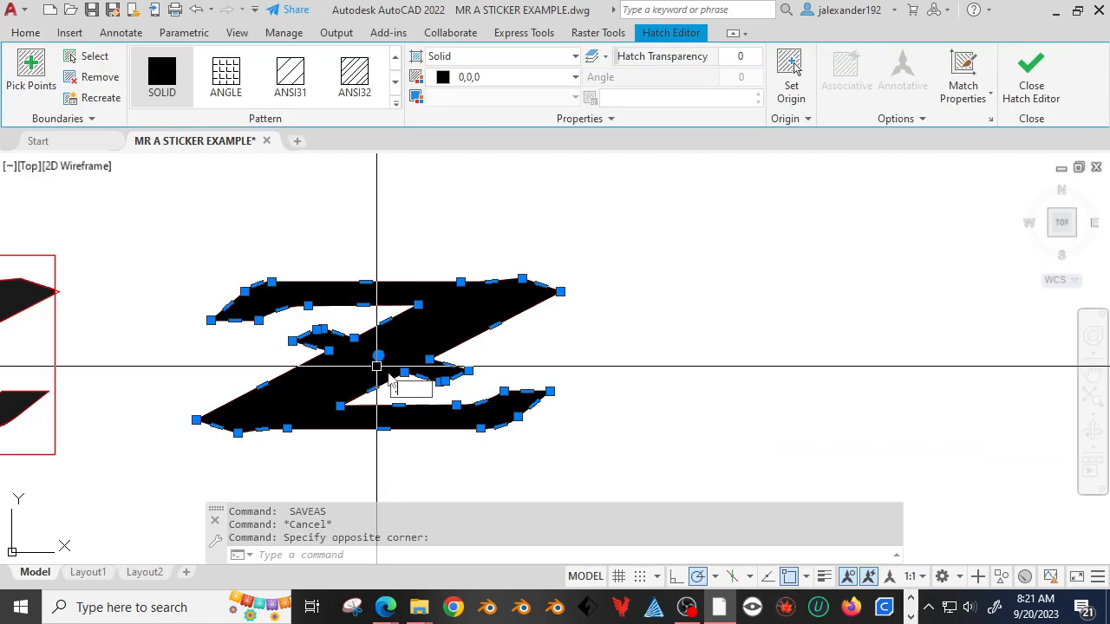
key(Escape)
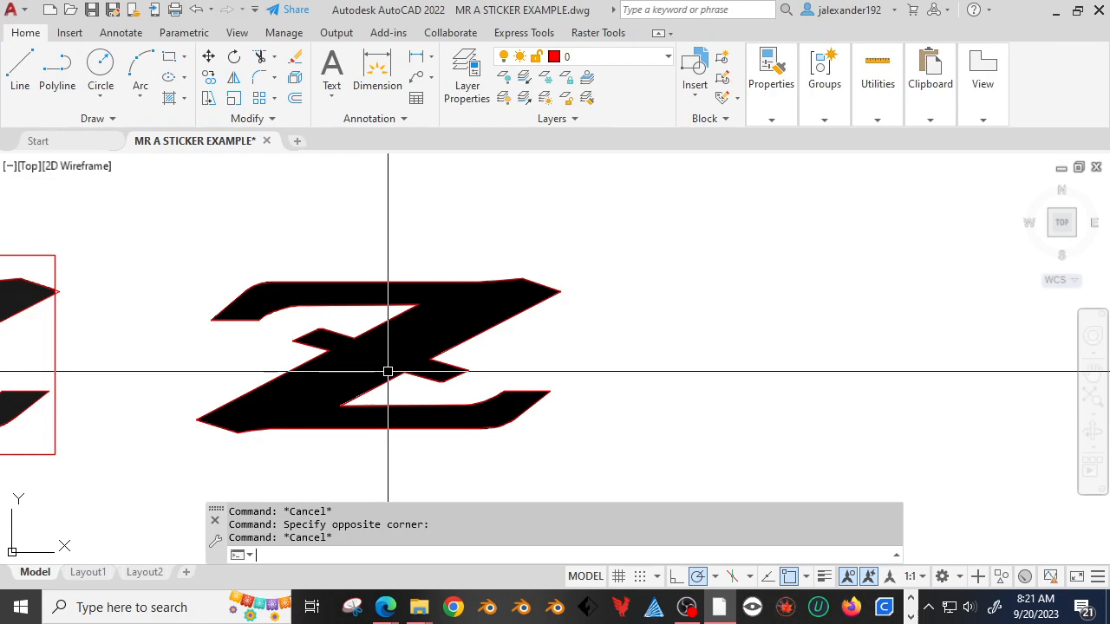
- Delete the solid black hatch from the unframed Z logo, leaving only its red outline
click(388, 371)
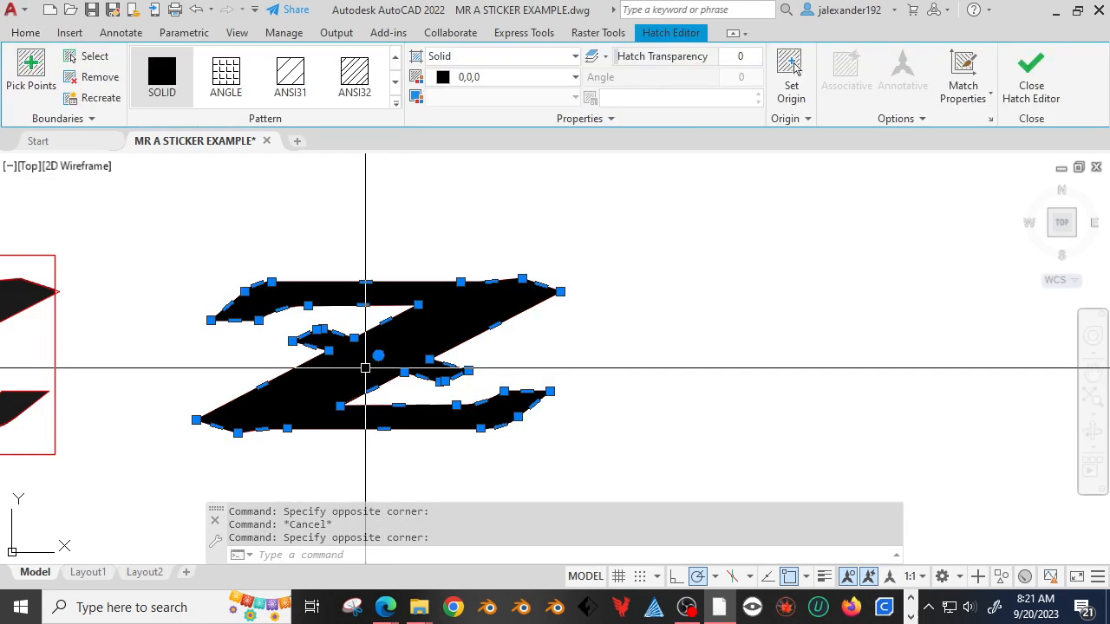
key(Delete)
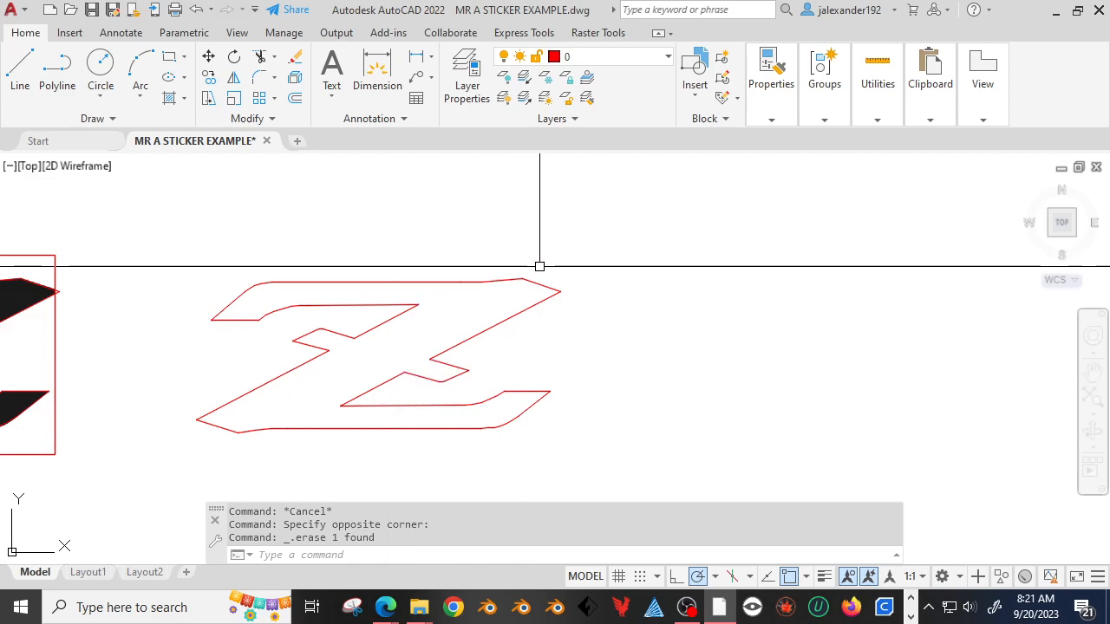
scroll(527, 260, up, 5)
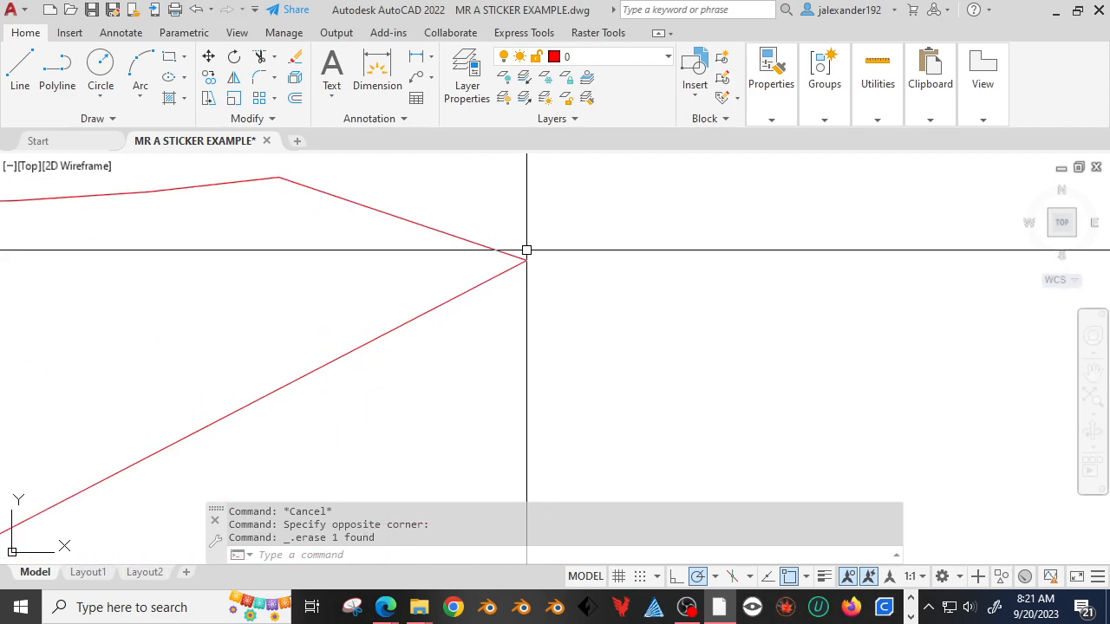
key(Escape)
scroll(538, 247, down, 8)
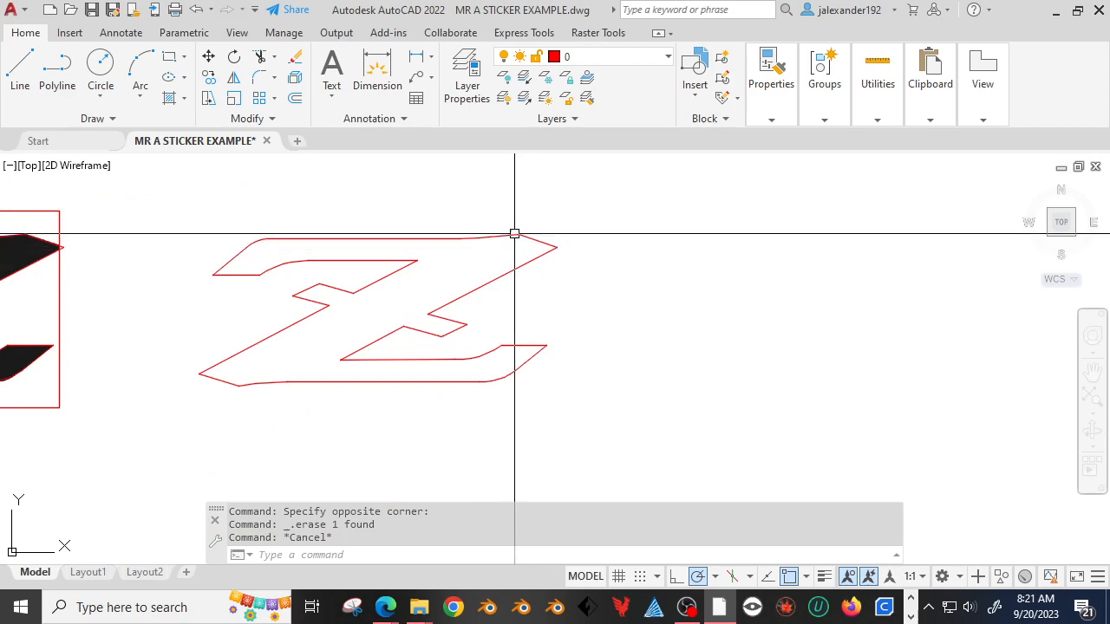
- Draw a short, steep line across the lower-left pointed tip of the Z outline, crossing both of its edges
scroll(202, 375, up, 10)
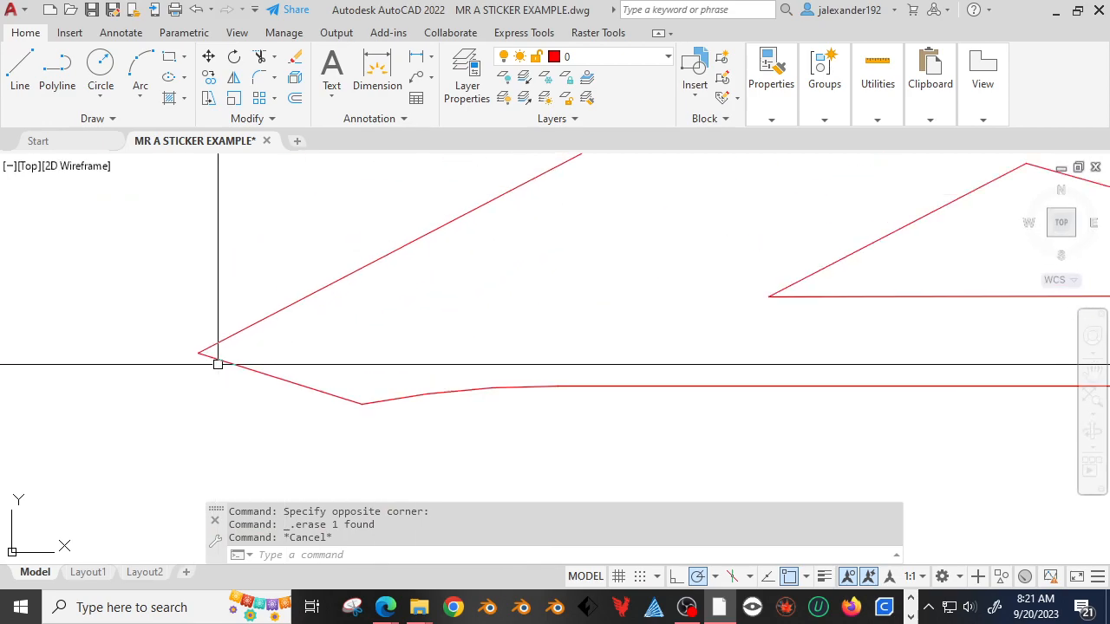
key(Escape)
text(L)
key(Return)
click(165, 301)
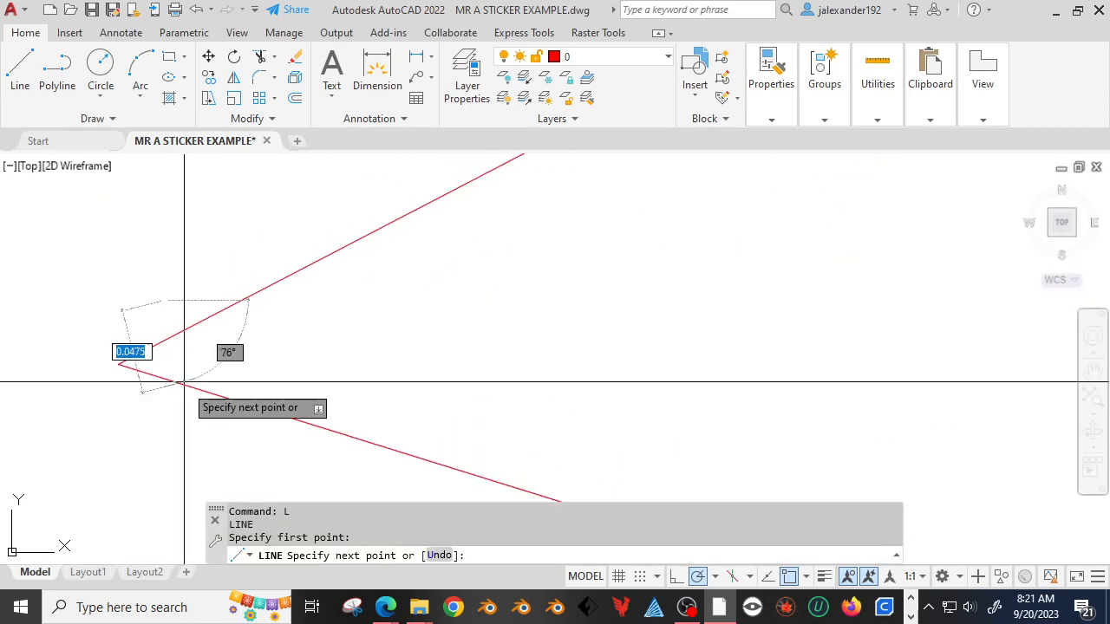
key(Escape)
key(Escape)
- Trim off the Z outline's lower-left tip and the remains of the crossing line to leave an open gap
text(tr)
key(Return)
drag(168, 404, 144, 298)
drag(178, 364, 208, 426)
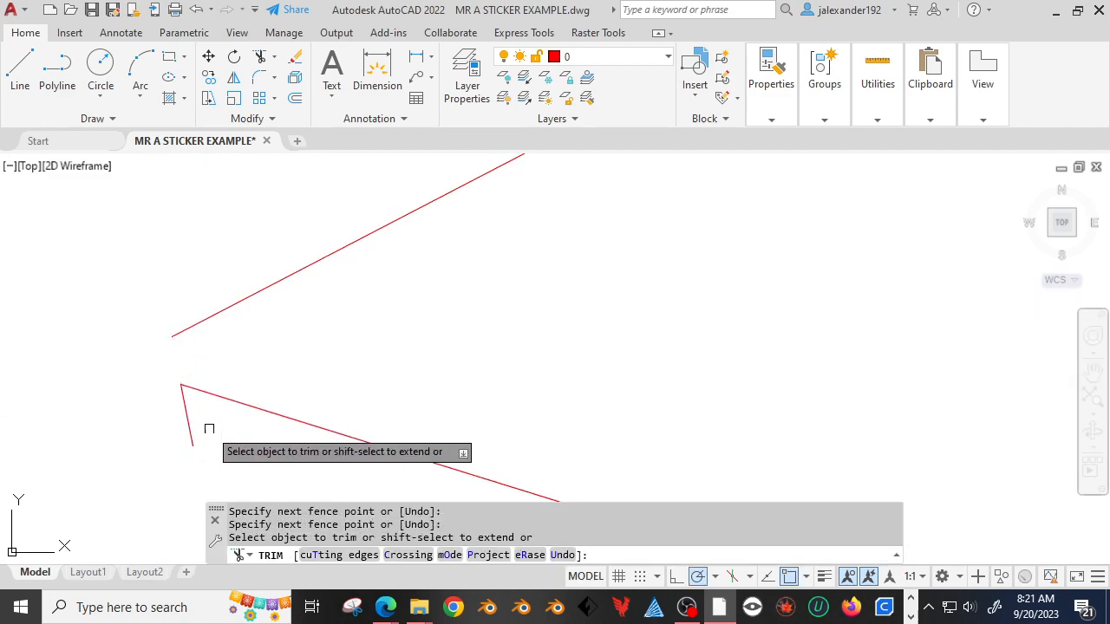
scroll(172, 416, down, 5)
key(Escape)
key(Escape)
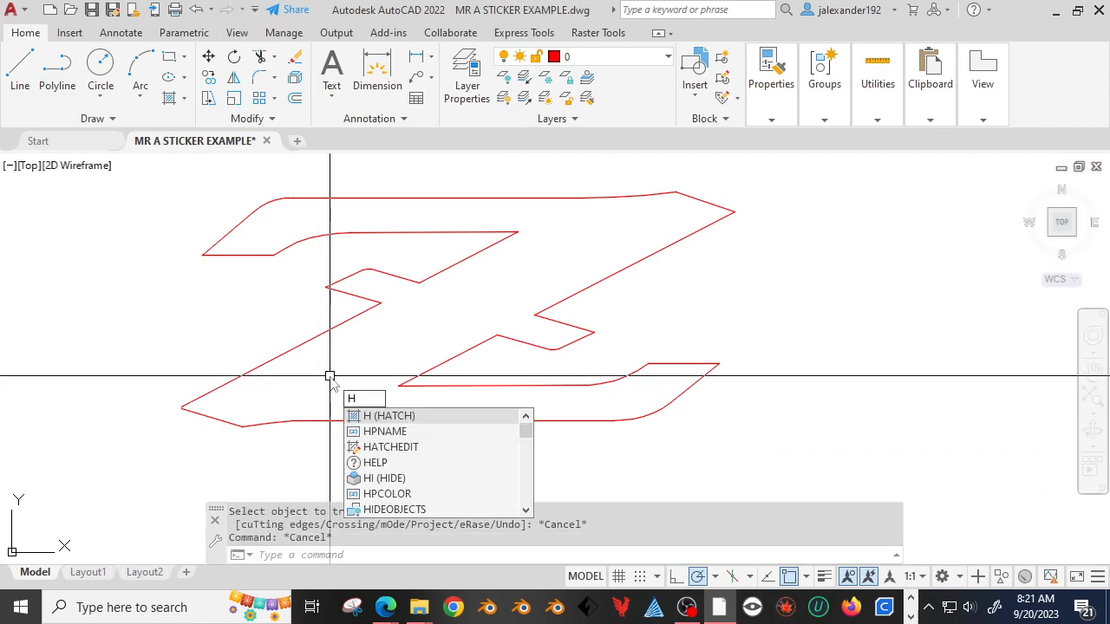
- Try to fill the open Z outline with a solid hatch by picking a point inside it
key(Return)
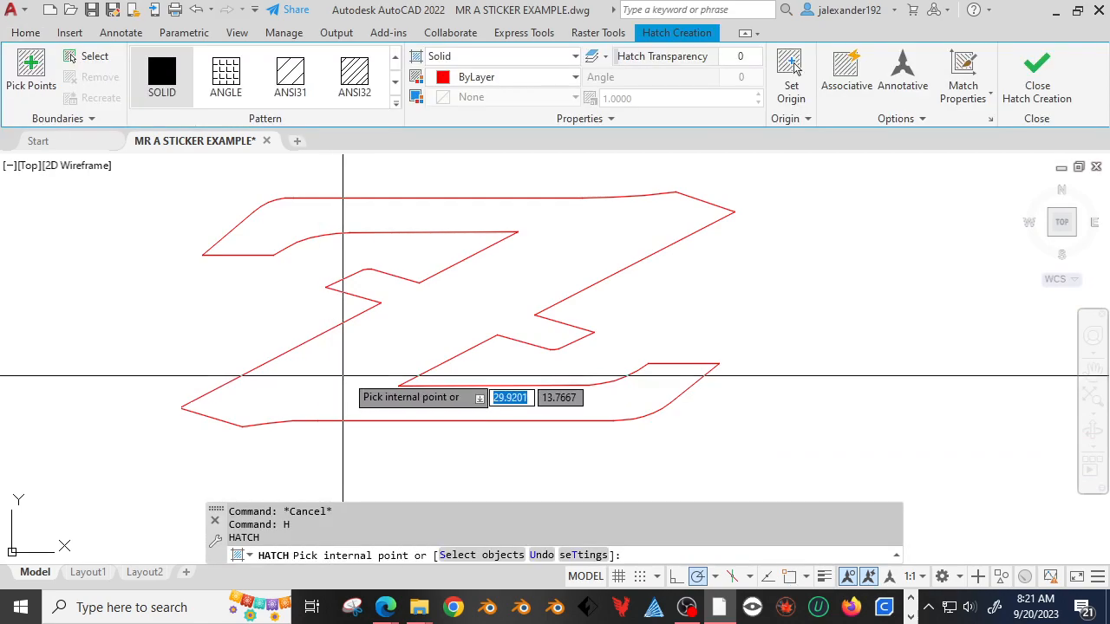
click(373, 340)
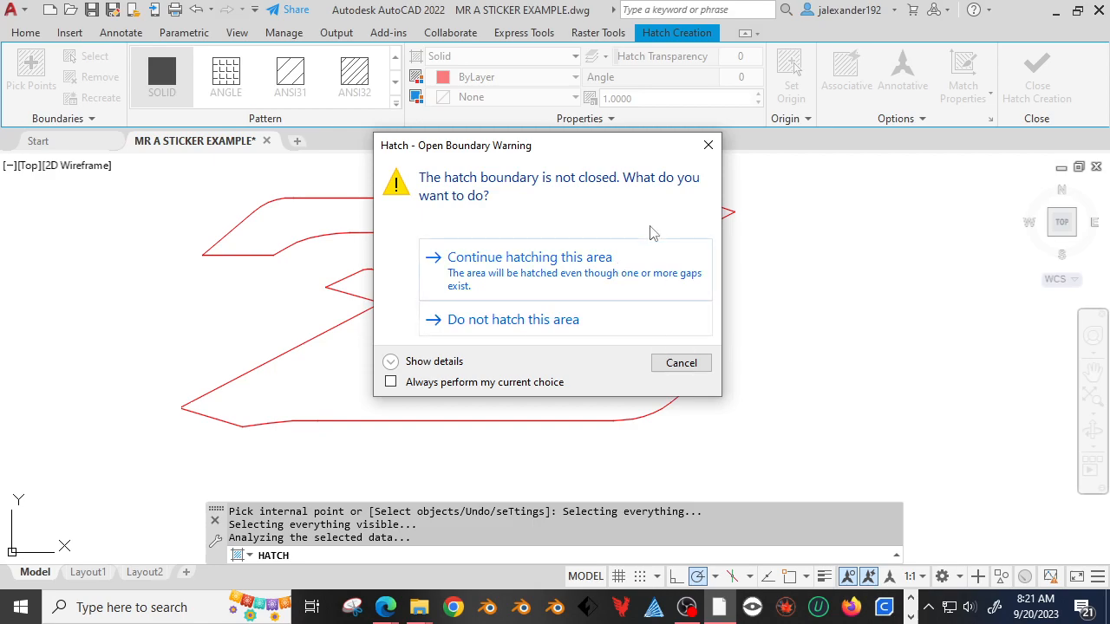
click(708, 145)
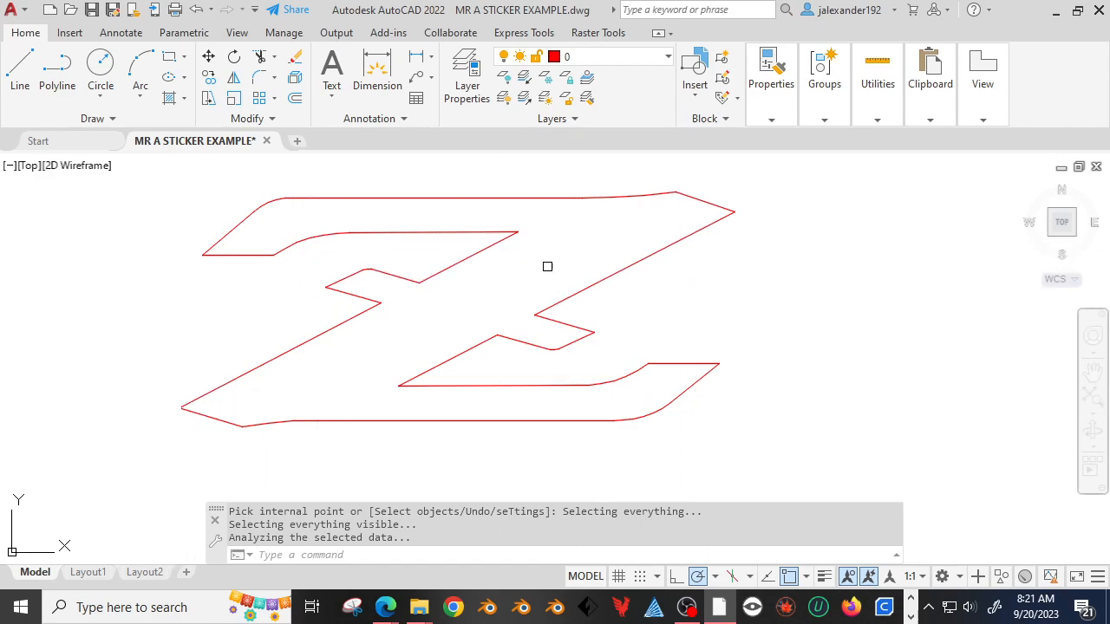
- Join the two open edges at the Z outline's lower-left tip into a sharp corner using a Fillet with radius 0
scroll(179, 413, up, 4)
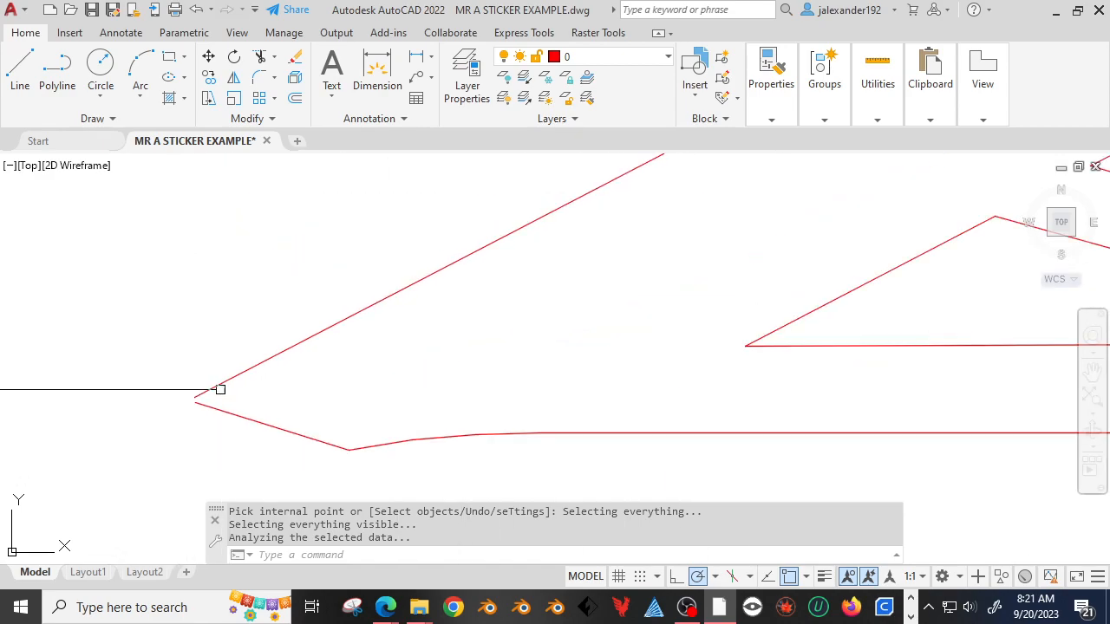
scroll(191, 405, up, 3)
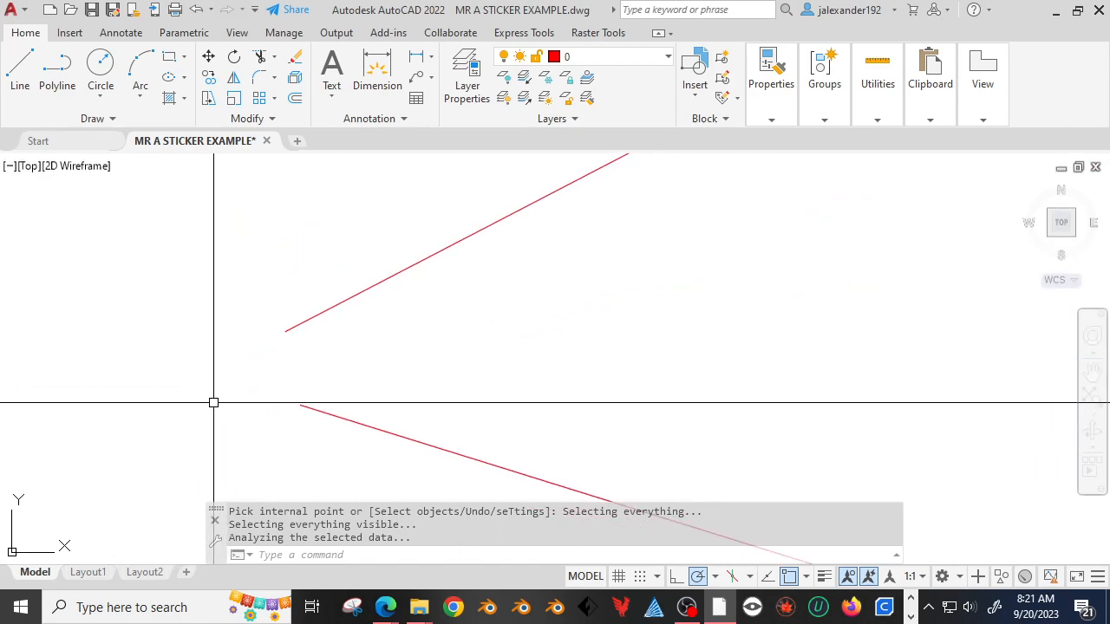
key(Escape)
text(f)
key(Return)
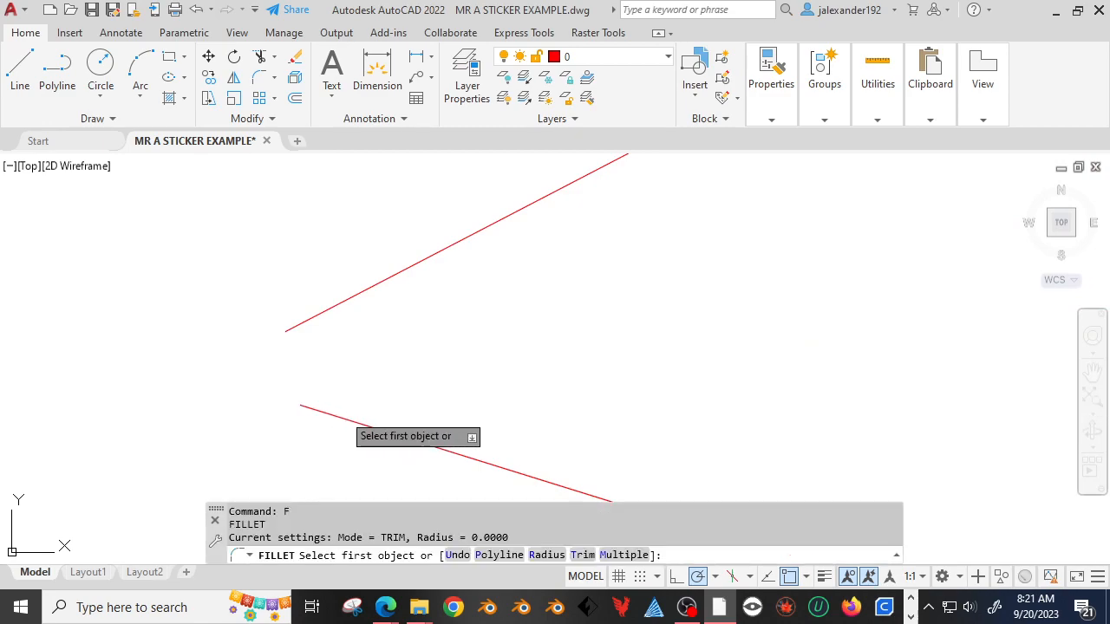
click(337, 415)
click(315, 314)
key(Escape)
scroll(280, 367, down, 5)
scroll(330, 339, down, 2)
scroll(395, 344, up, 2)
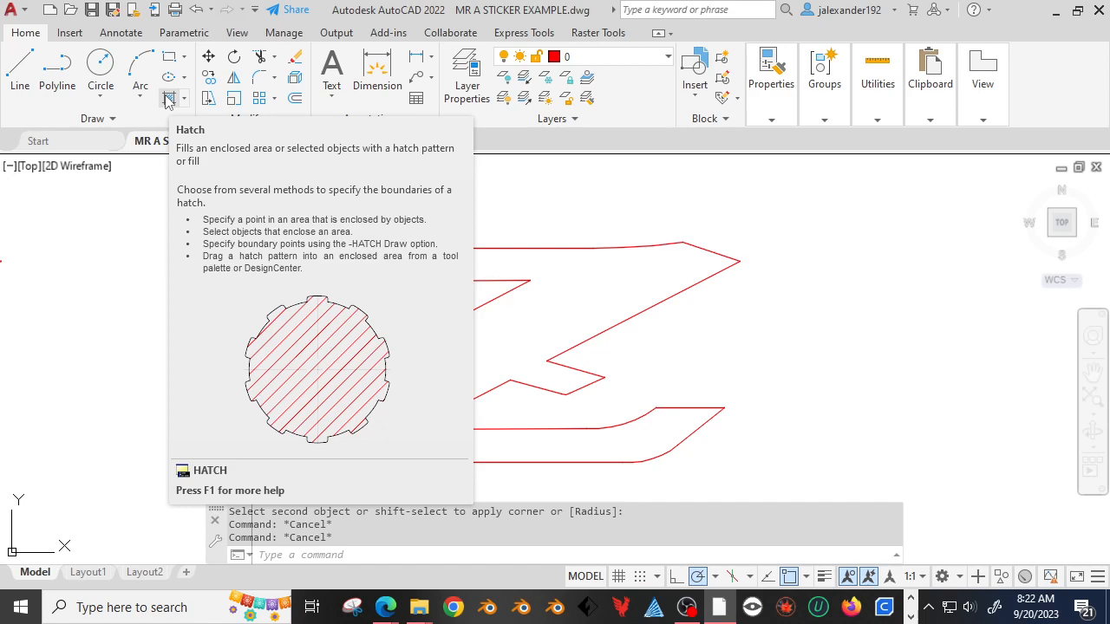
- Fill the closed Z outline with a SOLID hatch in the ByLayer color
key(Escape)
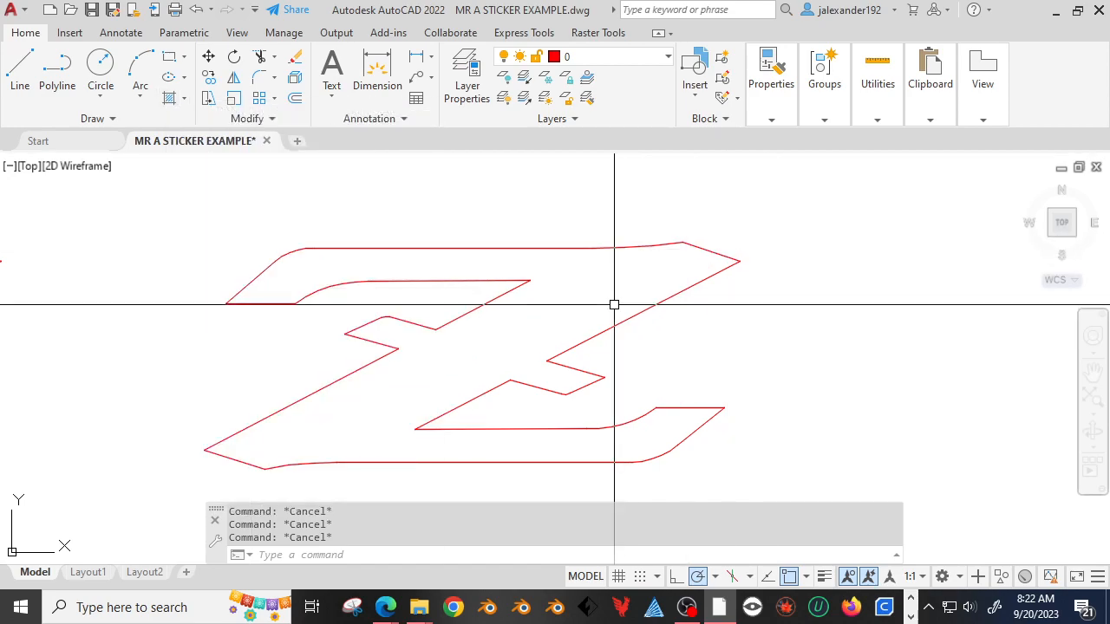
text(H)
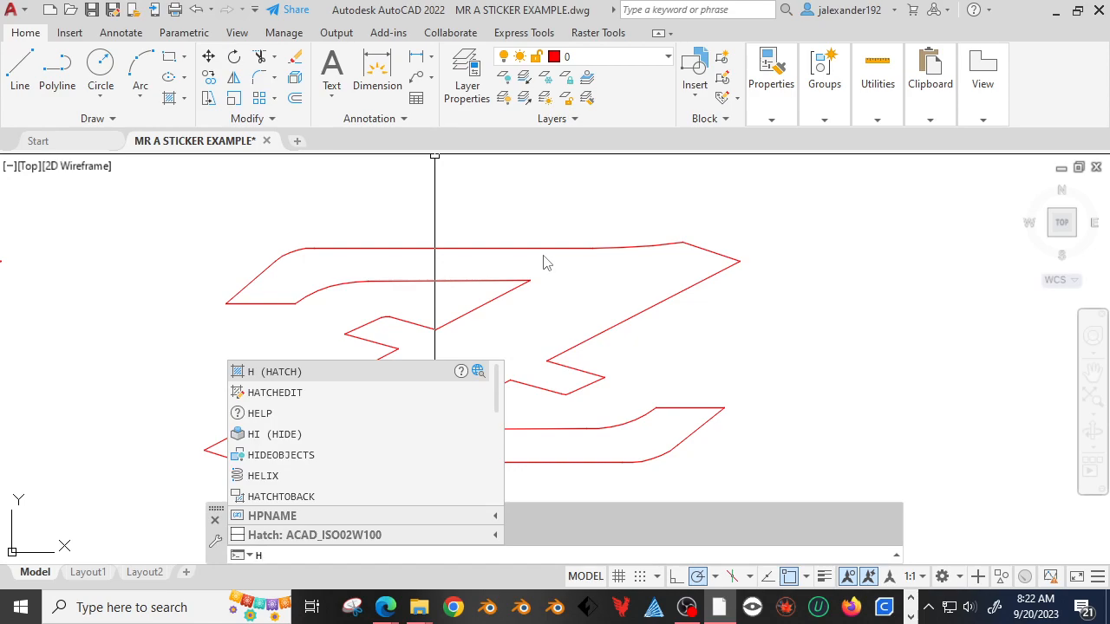
key(Return)
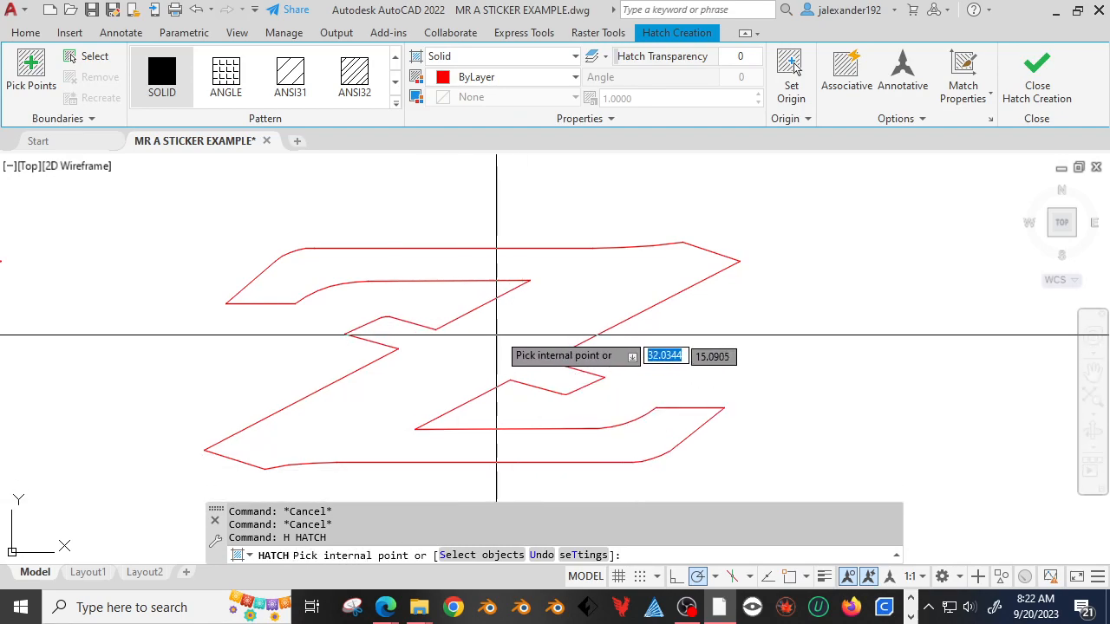
mouse_move(498, 332)
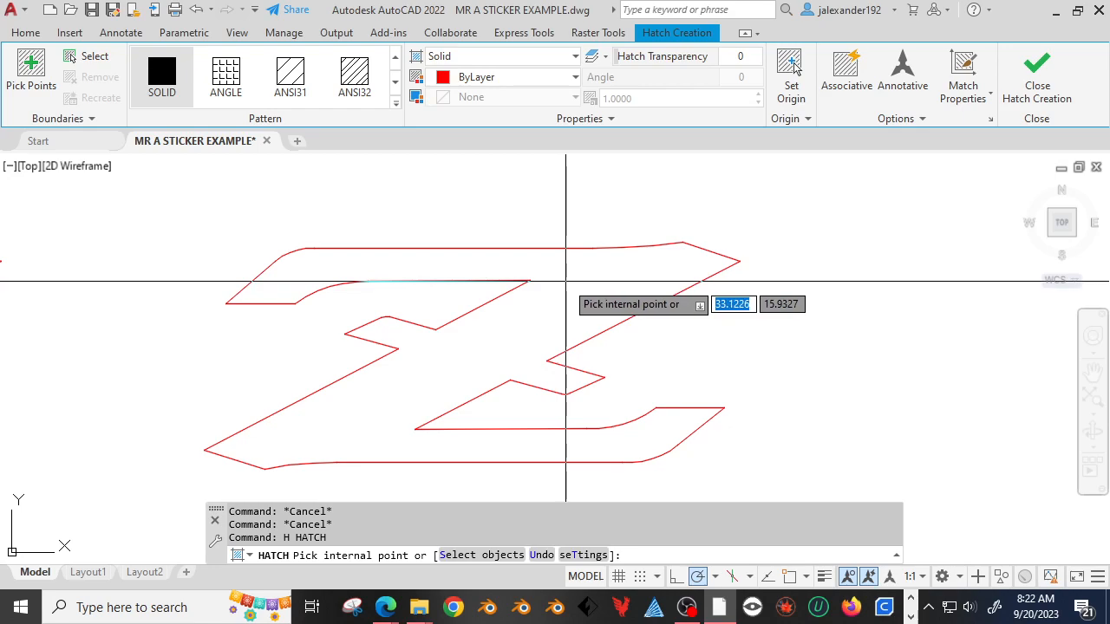
mouse_move(564, 314)
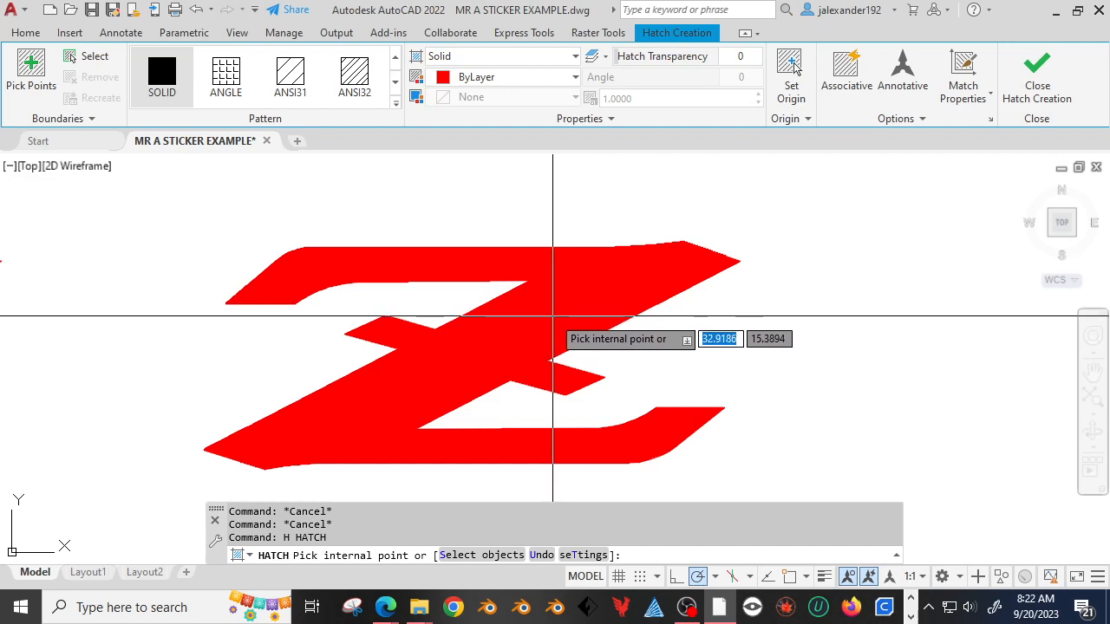
click(552, 317)
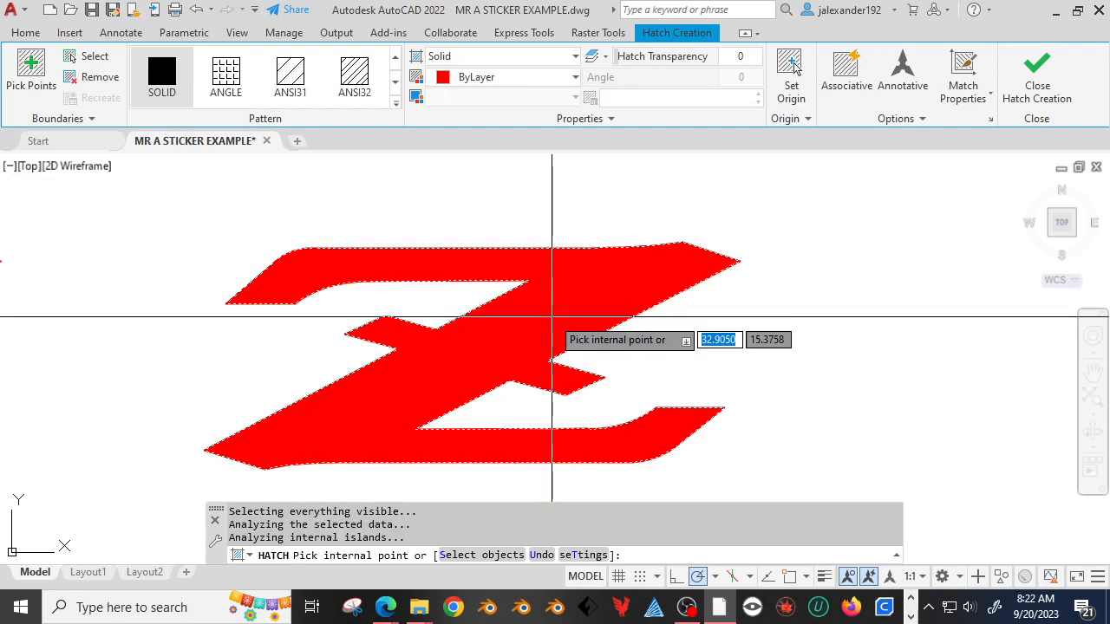
key(Escape)
scroll(538, 287, up, 3)
scroll(533, 285, down, 3)
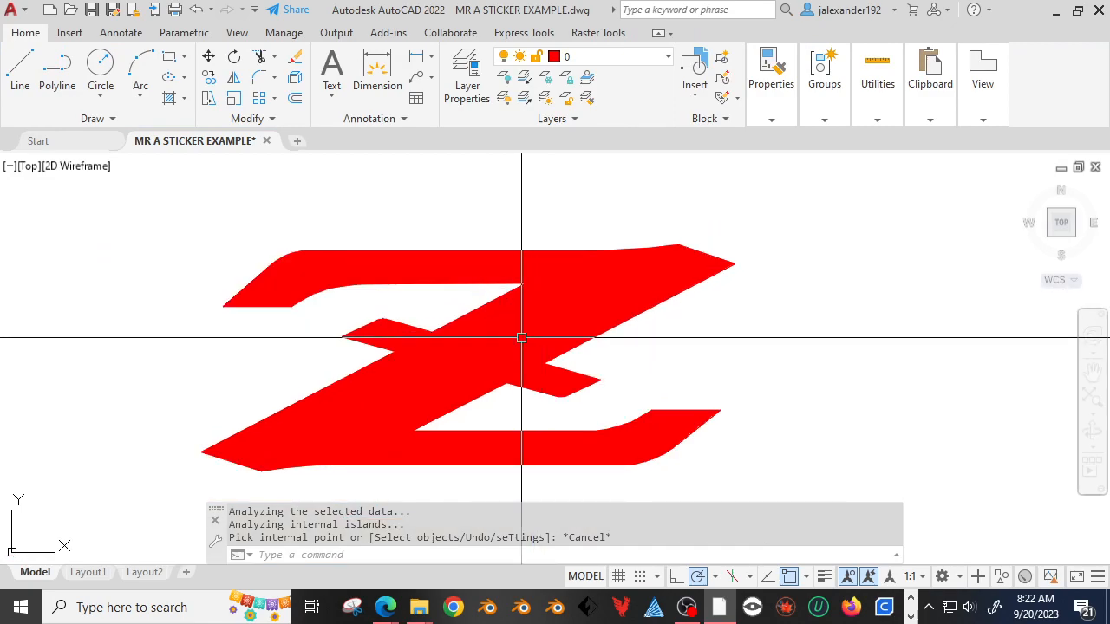
- Select the Z's hatch, try the ANGLE and ANSI31 patterns, and set the pattern back to SOLID
click(525, 325)
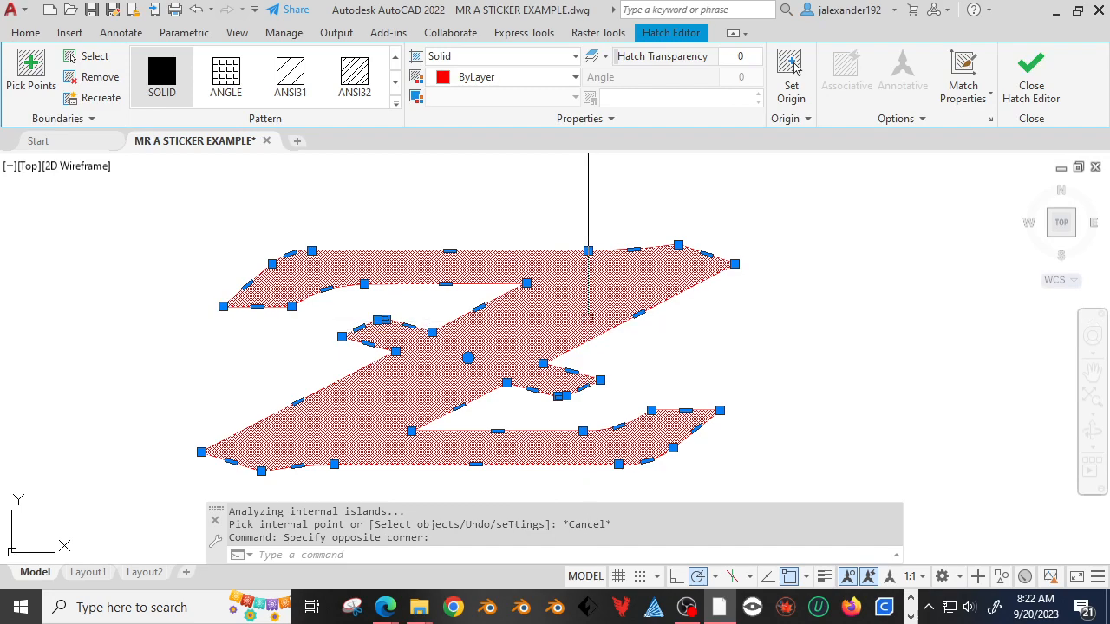
click(226, 76)
click(300, 83)
click(161, 76)
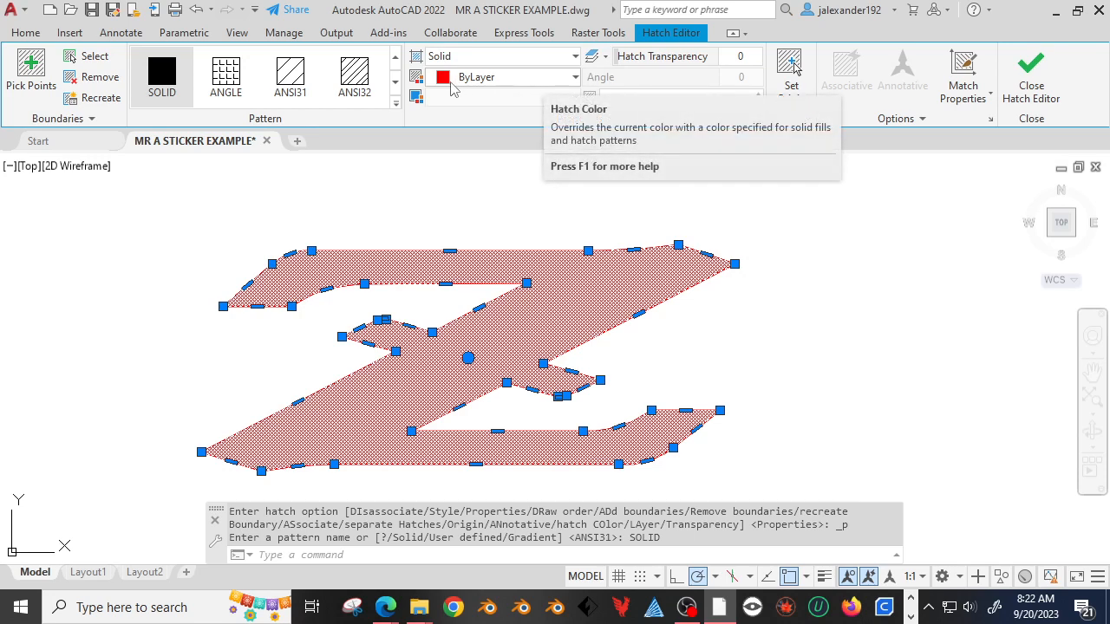
- Change the selected Z hatch's color to black (0,0,0) and finish editing the hatch
click(540, 78)
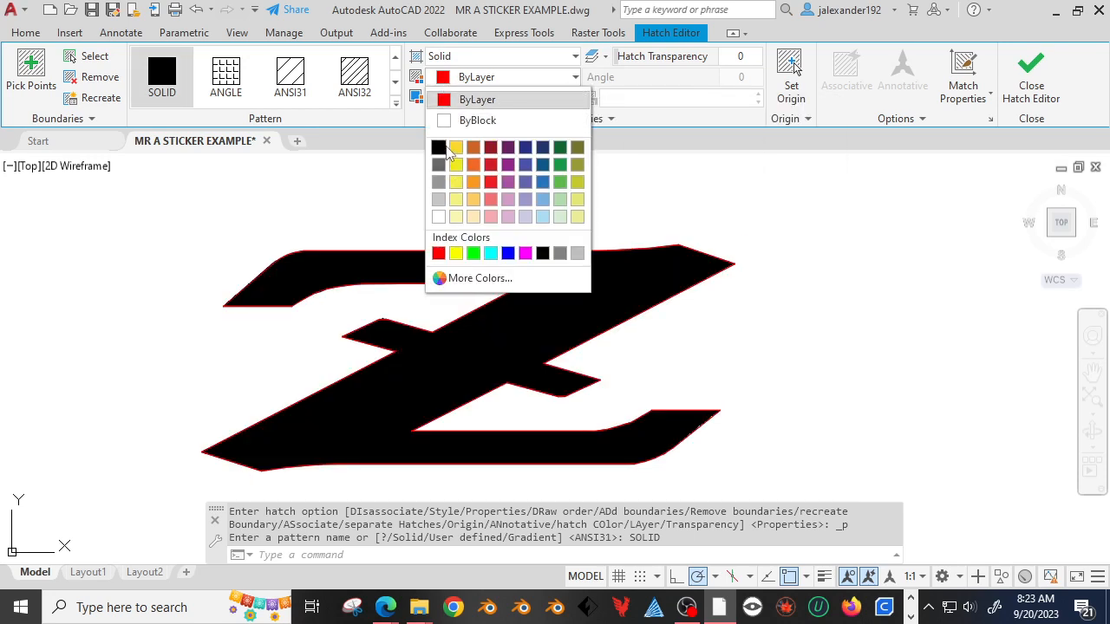
click(438, 148)
click(784, 233)
key(Escape)
key(Return)
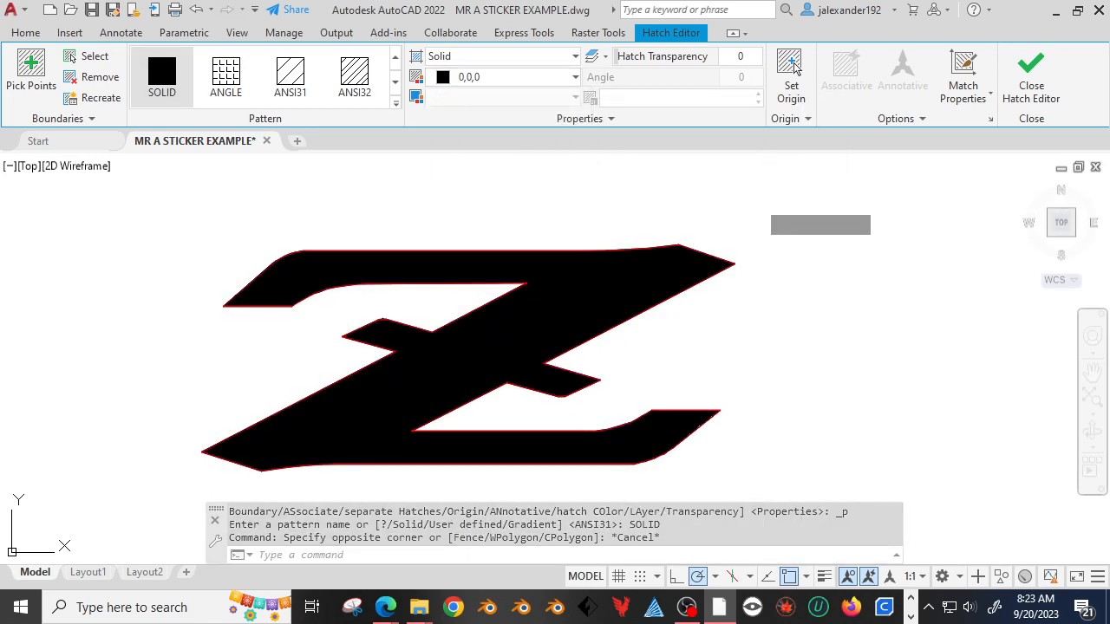
key(Escape)
scroll(290, 291, down, 4)
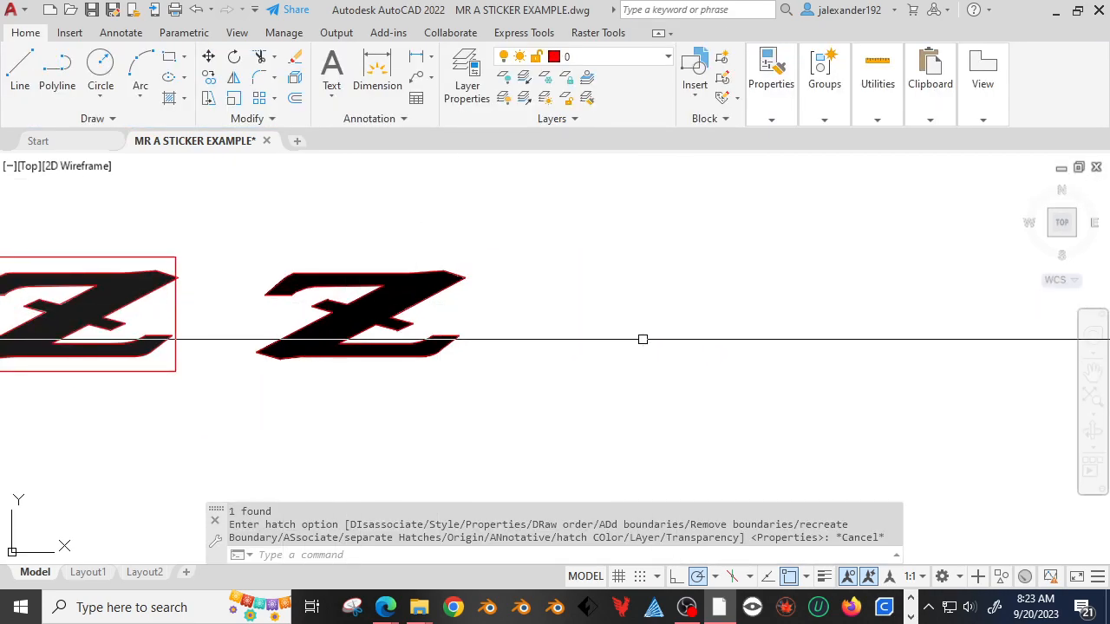
scroll(360, 265, down, 2)
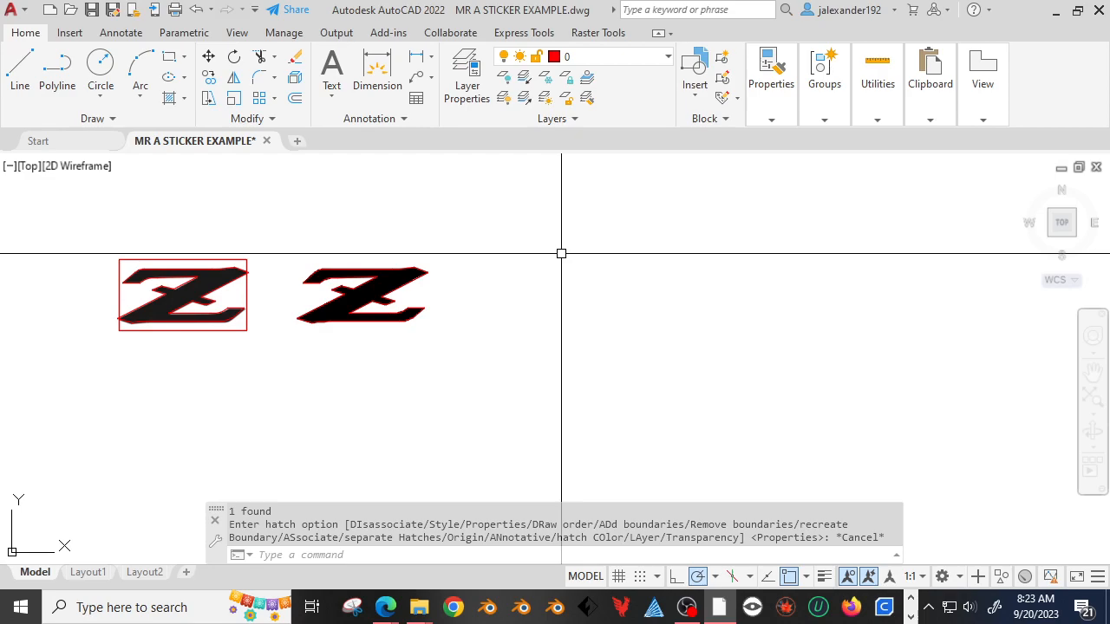
- Draw a circle in the empty space to the right of the Z logos, slightly narrower than one logo's width
key(Escape)
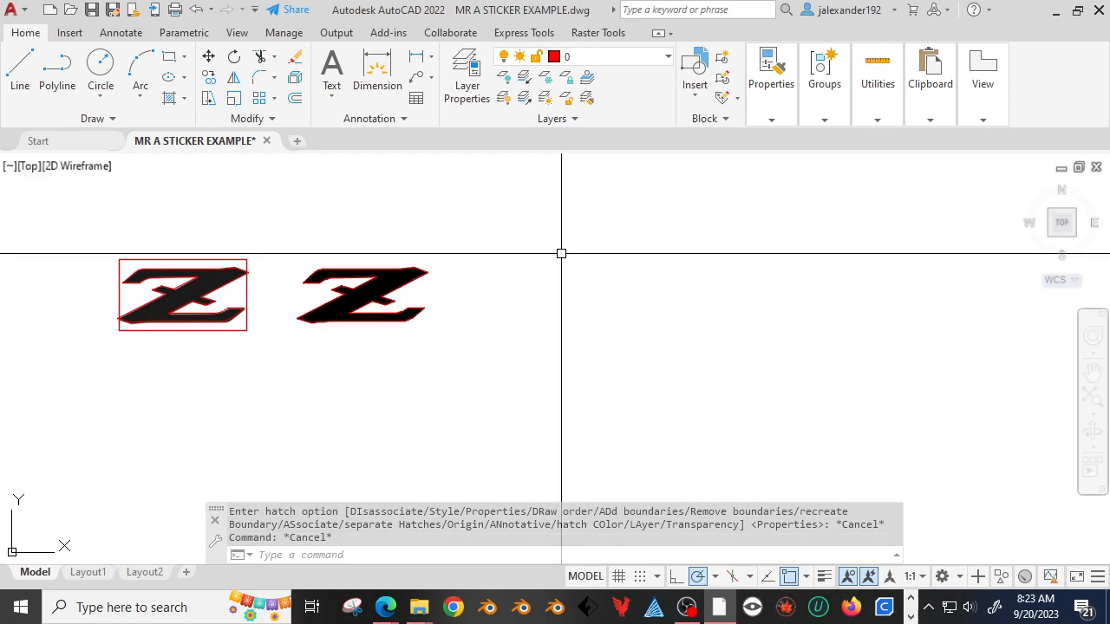
text(c)
key(Return)
scroll(598, 277, up, 4)
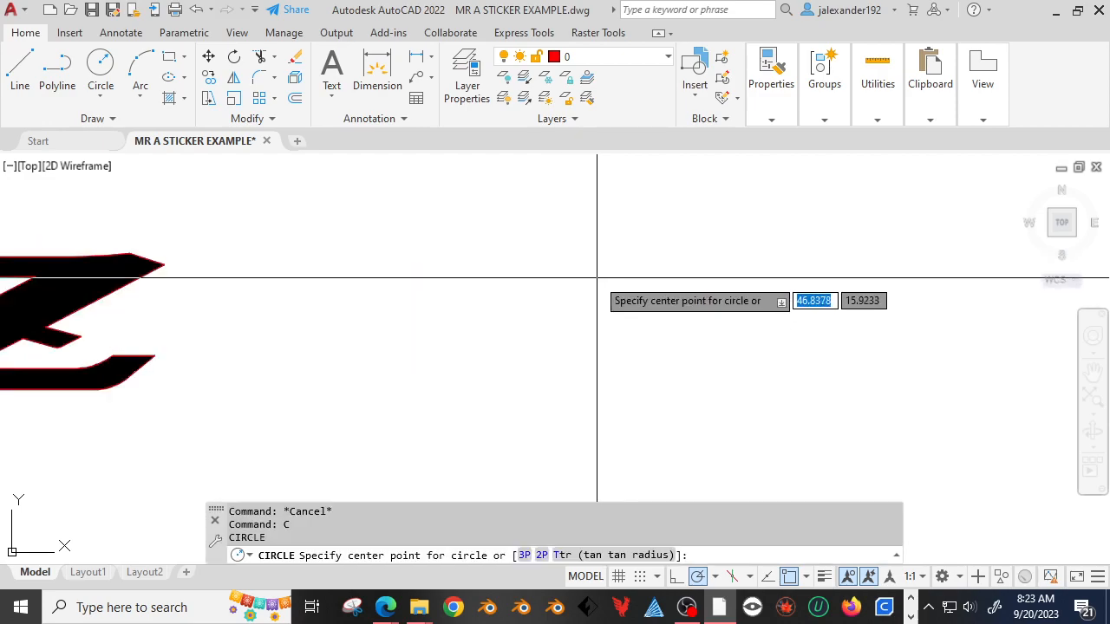
click(463, 336)
scroll(556, 274, down, 2)
click(575, 255)
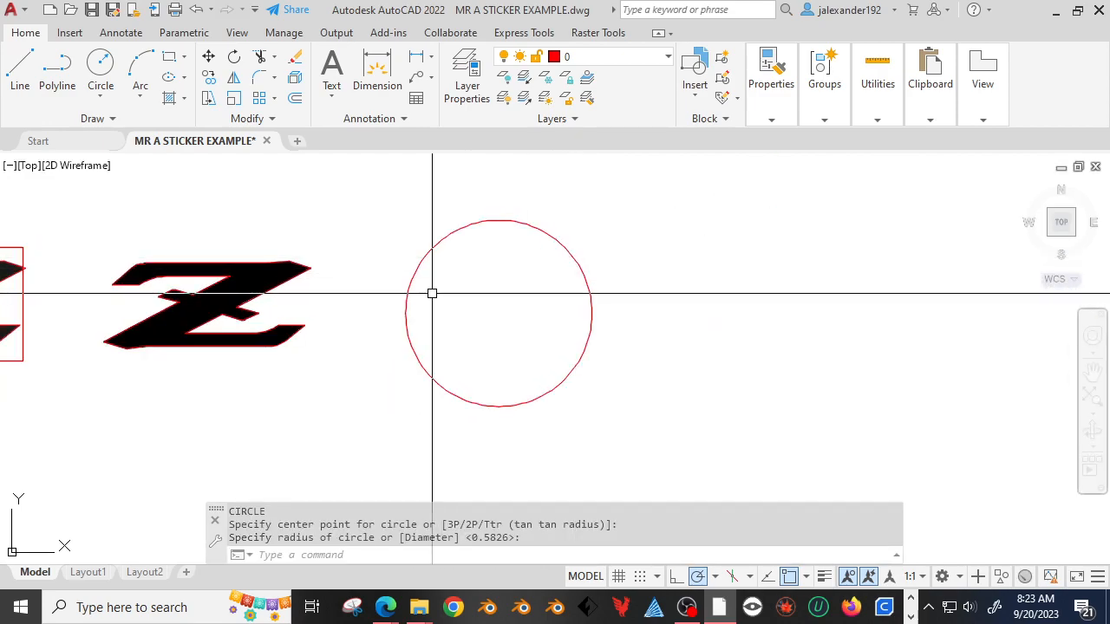
- Draw a small circle for the left eye inside the large circle's upper left area, about a quarter of its diameter
scroll(490, 275, up, 4)
key(Return)
click(495, 271)
click(538, 256)
scroll(538, 256, down, 3)
key(Escape)
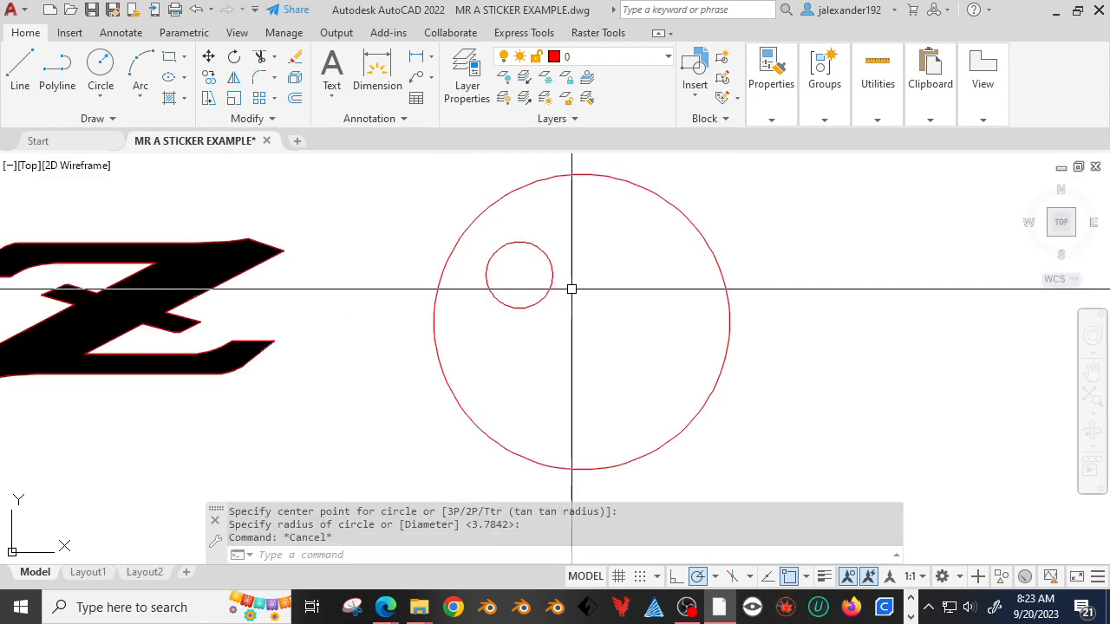
text(l)
key(Return)
click(486, 359)
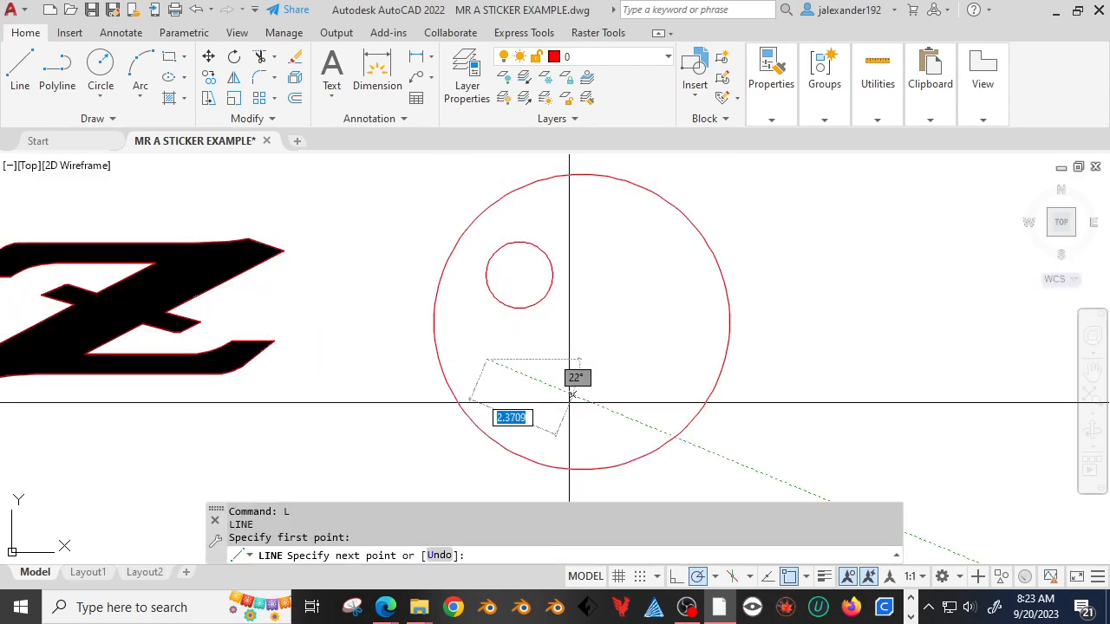
click(571, 405)
key(Escape)
click(583, 404)
click(525, 416)
key(Delete)
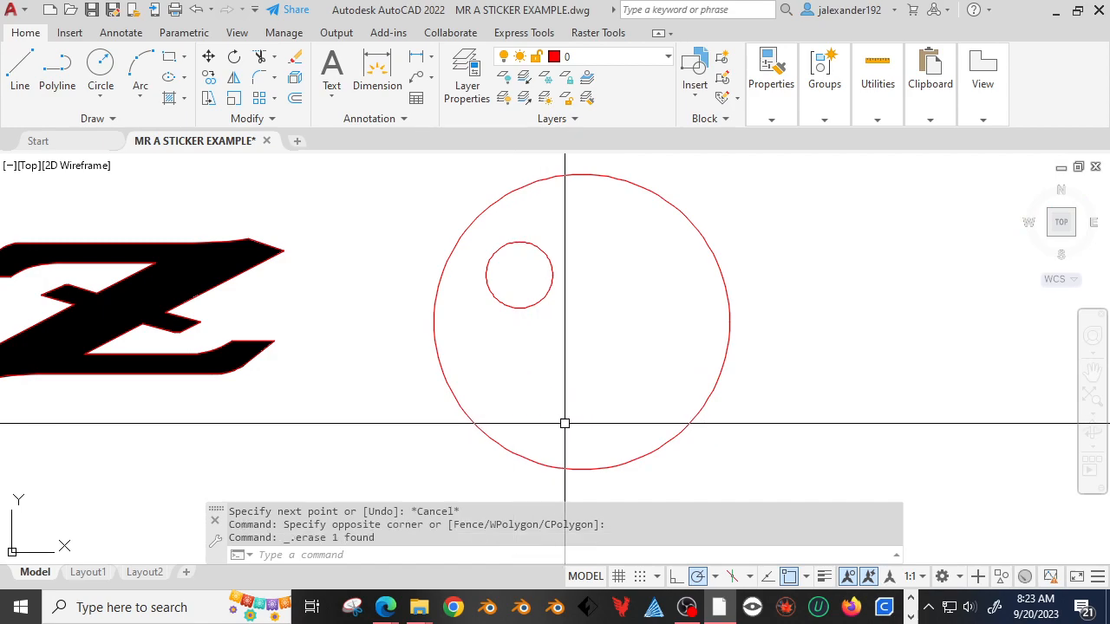
- Draw a three-point arc as an upward-curving smile in the lower face, about half as wide as the large circle
text(a)
key(Return)
click(503, 383)
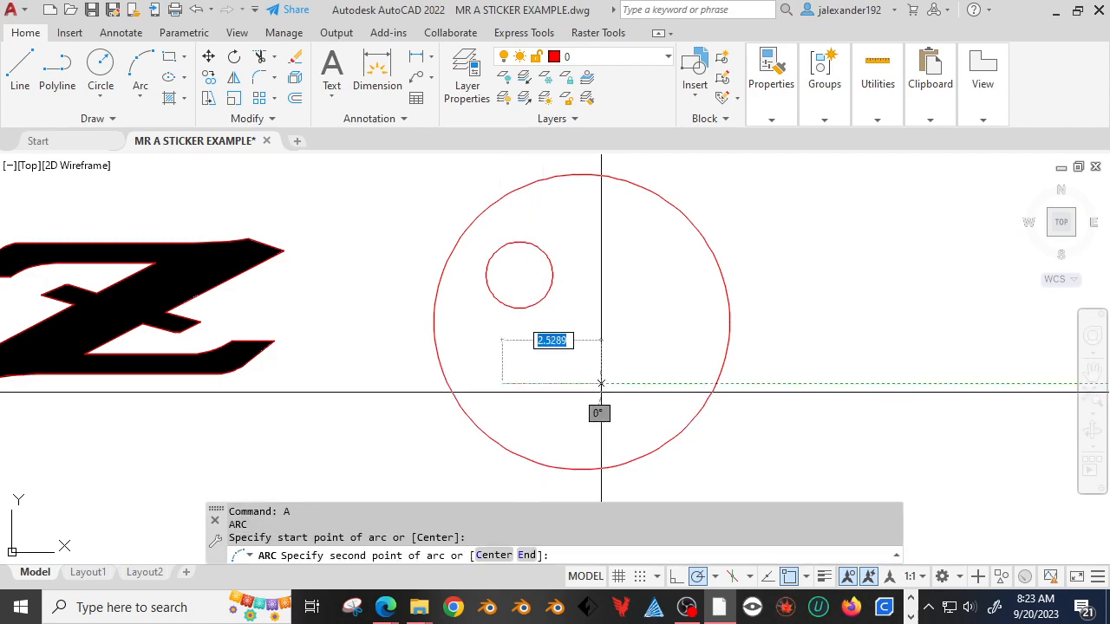
click(581, 401)
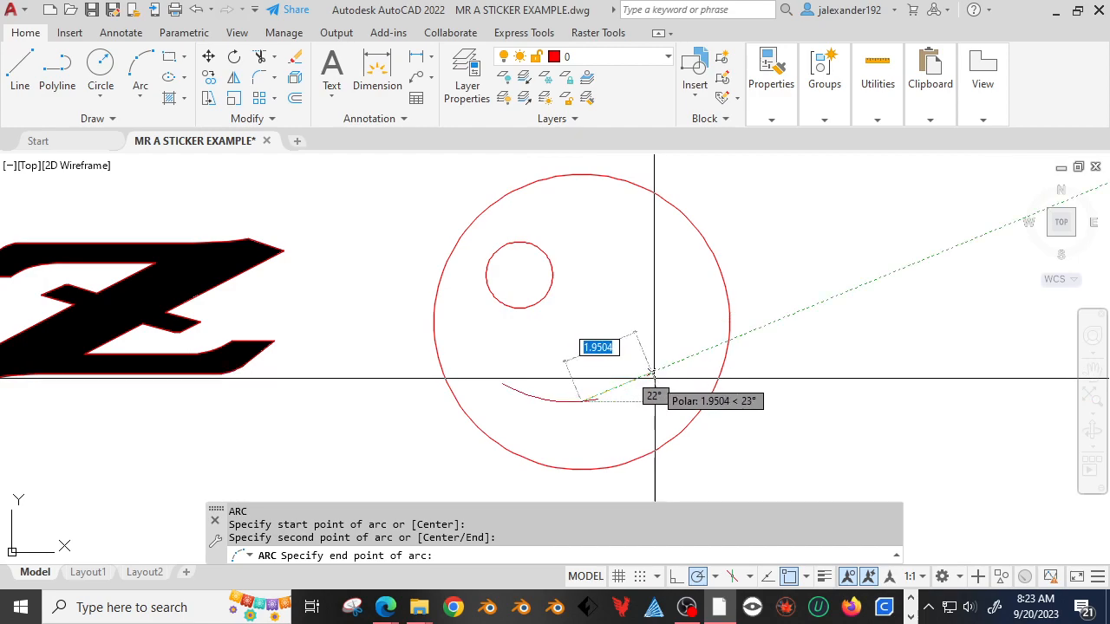
click(653, 373)
key(Escape)
- Mirror the left eye circle about the large circle's vertical centerline, keeping the original
click(570, 269)
click(536, 282)
text(M)
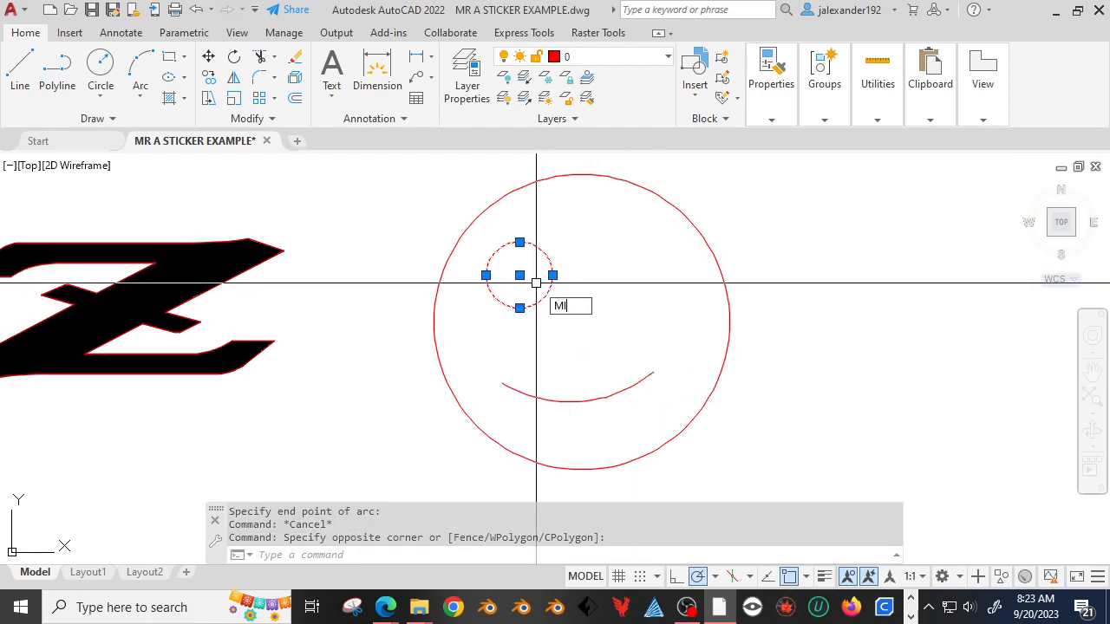
text(I)
key(Return)
click(581, 175)
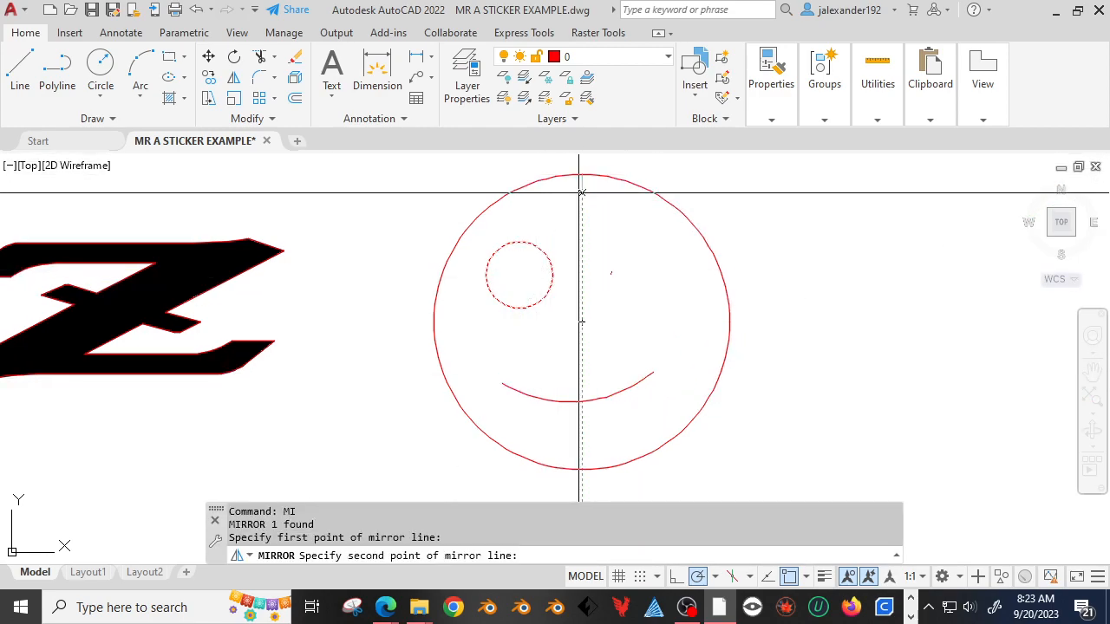
click(583, 247)
key(Return)
key(Escape)
text(L)
key(Return)
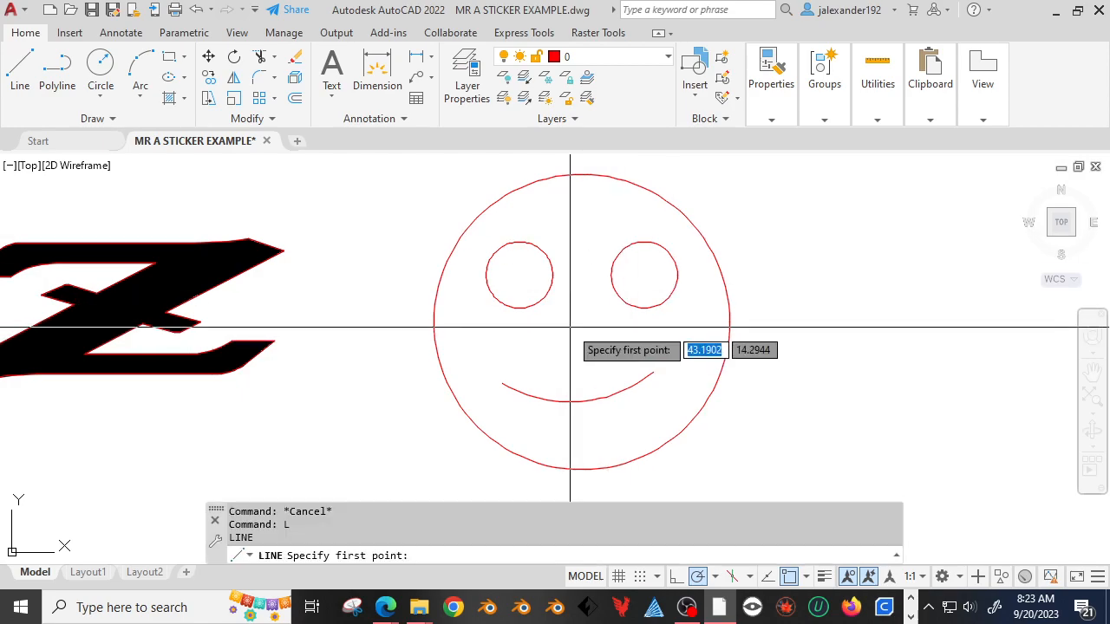
scroll(569, 328, up, 2)
key(Escape)
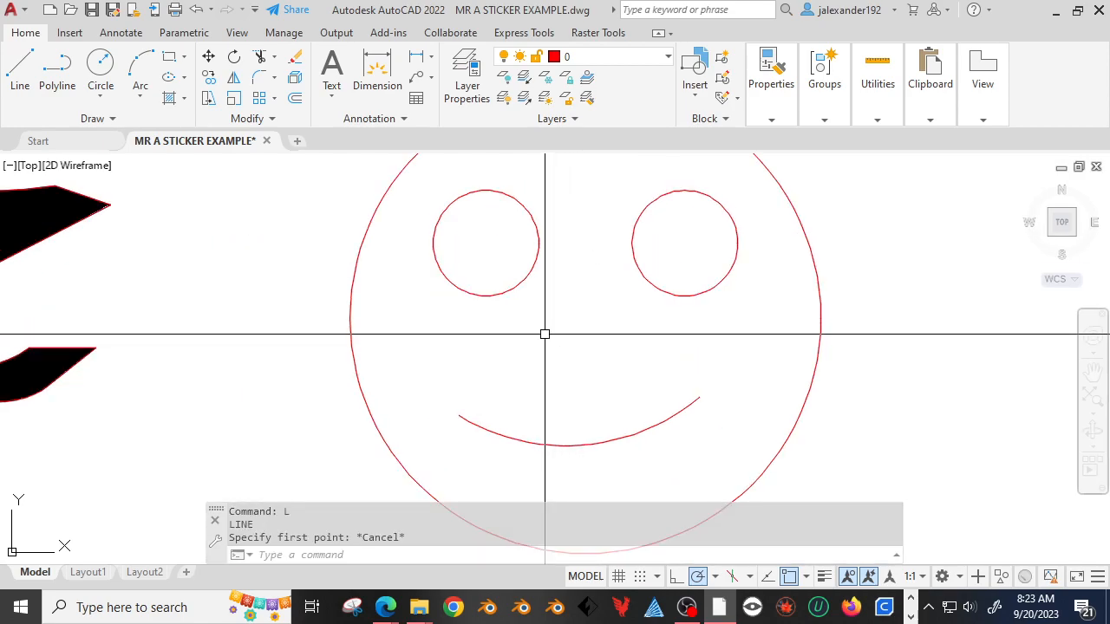
text(L)
key(Escape)
key(Escape)
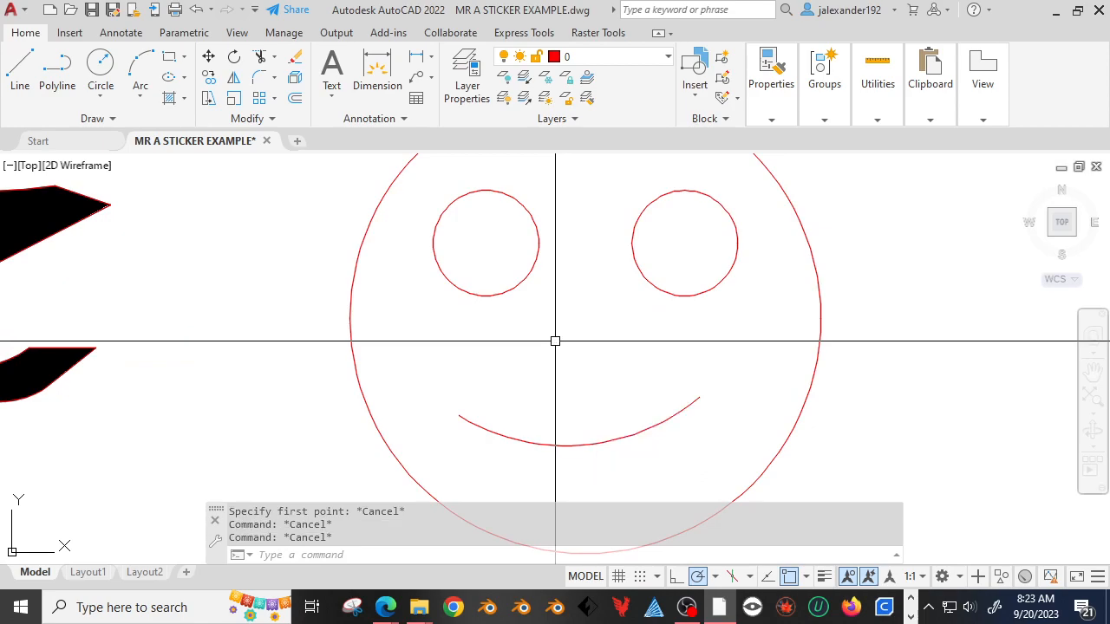
- Draw an open-topped, three-sided nose from connected lines between the eyes and the smile, about 0.5 units tall
text(L)
key(Return)
click(547, 357)
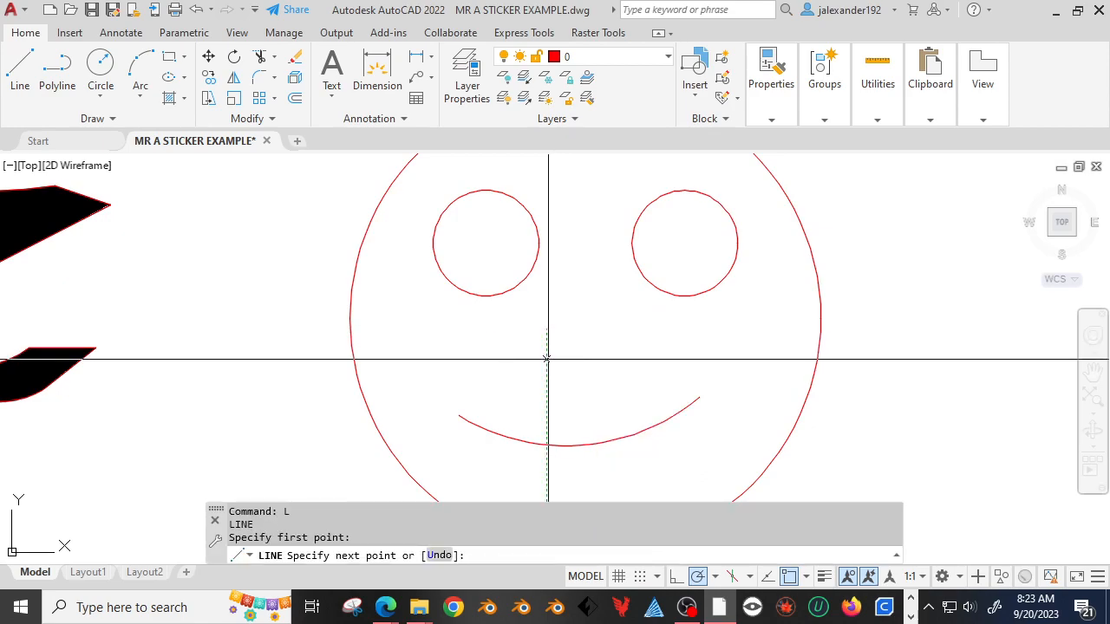
click(547, 358)
click(594, 358)
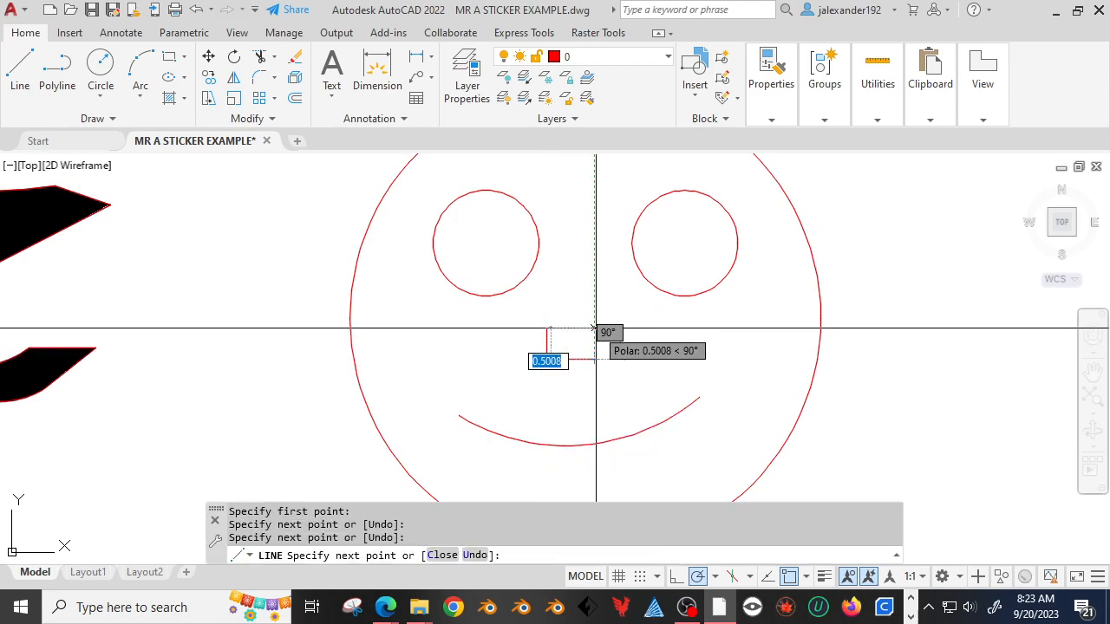
click(594, 328)
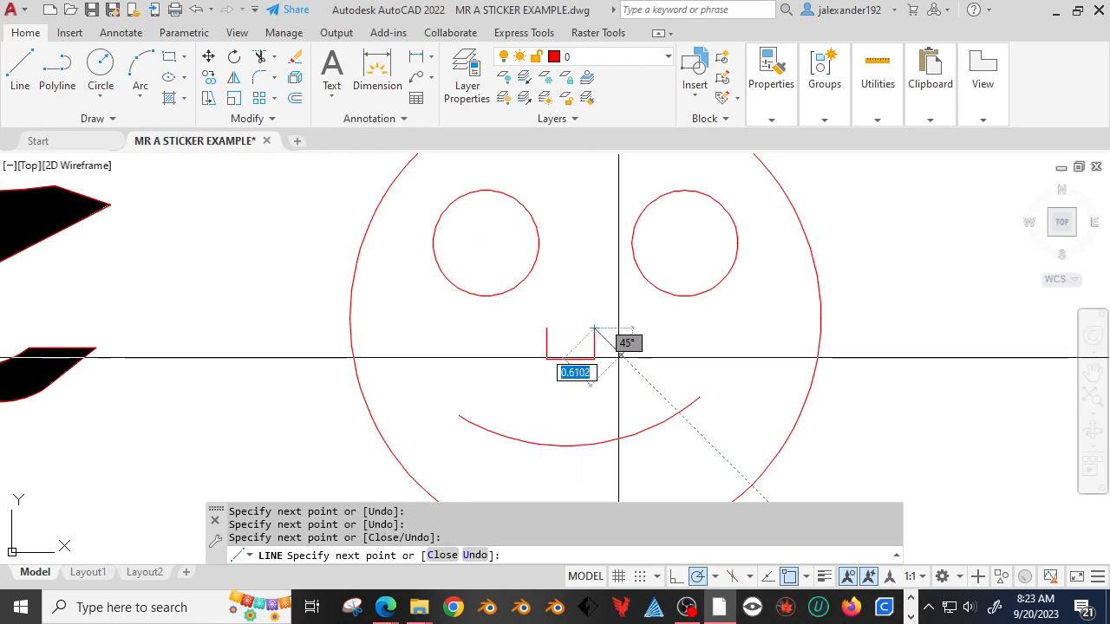
key(Return)
middle_drag(630, 305, 547, 305)
scroll(547, 305, down, 2)
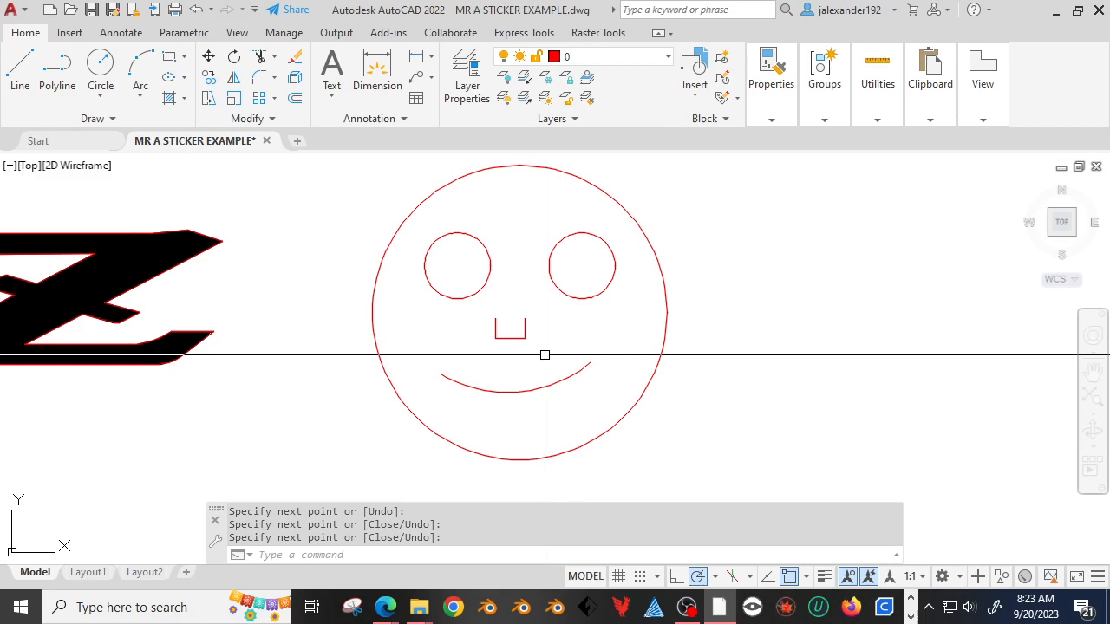
key(Escape)
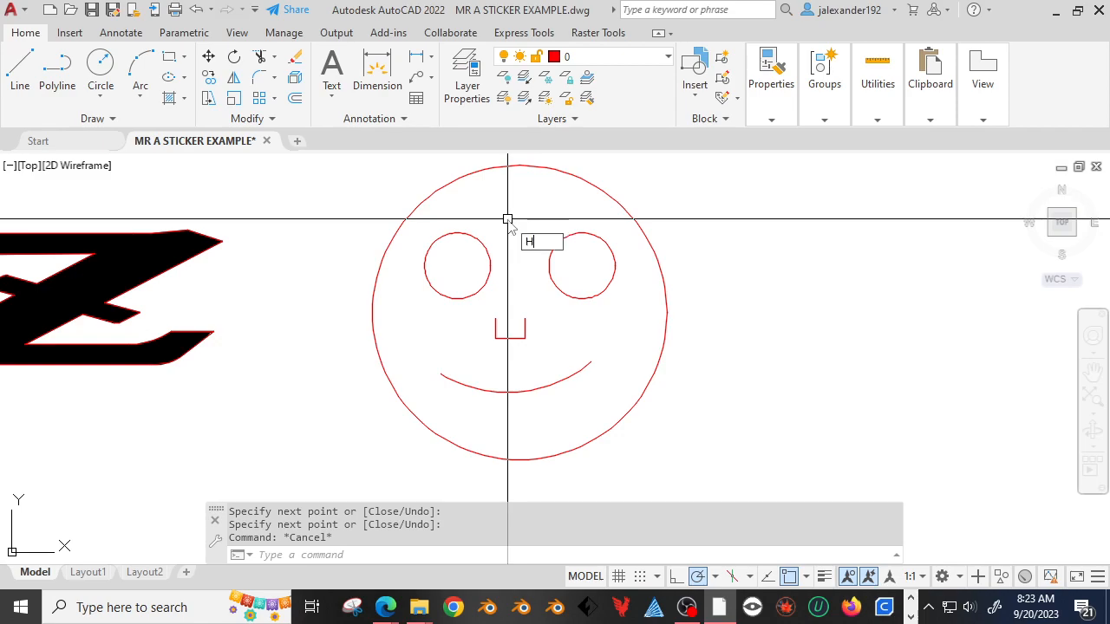
- Fill the face area around the two eye circles with a SOLID hatch in the ByLayer color
key(Return)
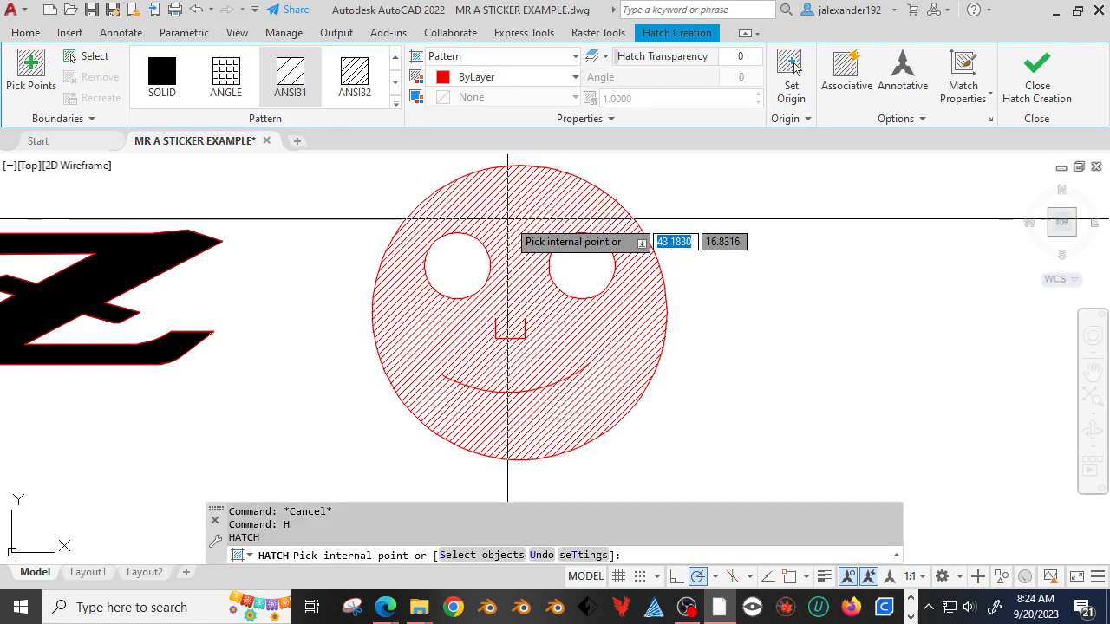
click(507, 219)
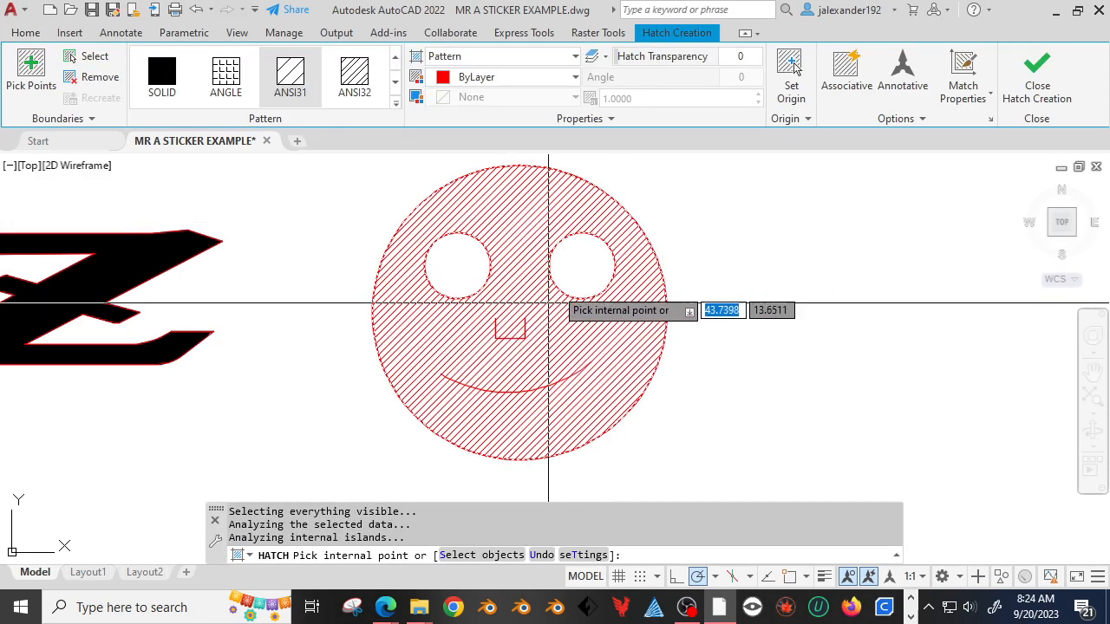
click(161, 73)
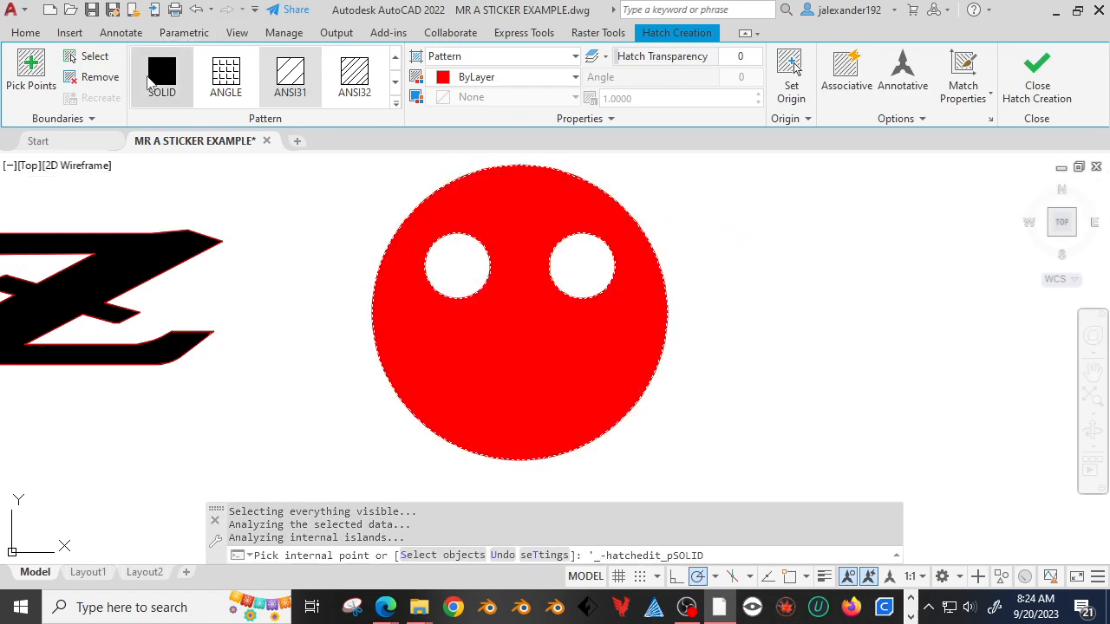
key(Return)
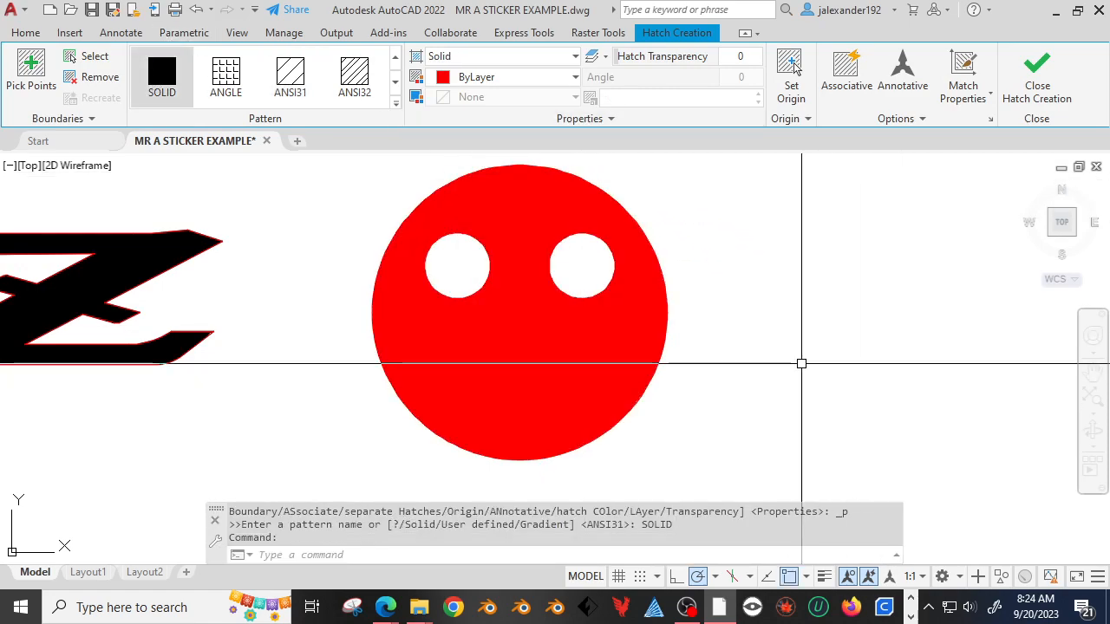
scroll(788, 376, down, 4)
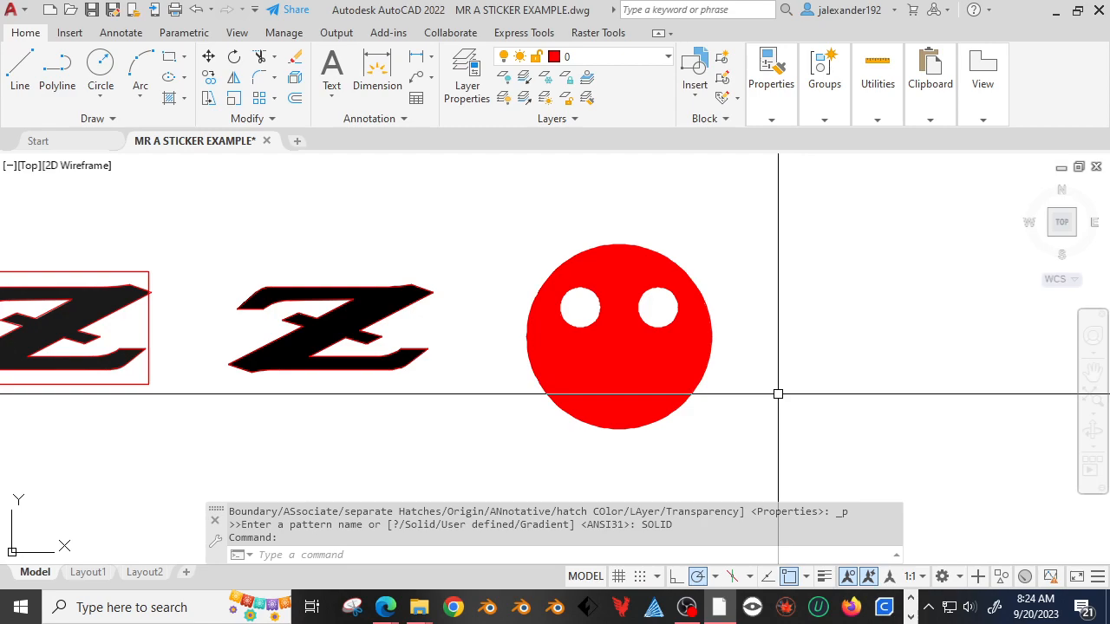
scroll(783, 333, up, 2)
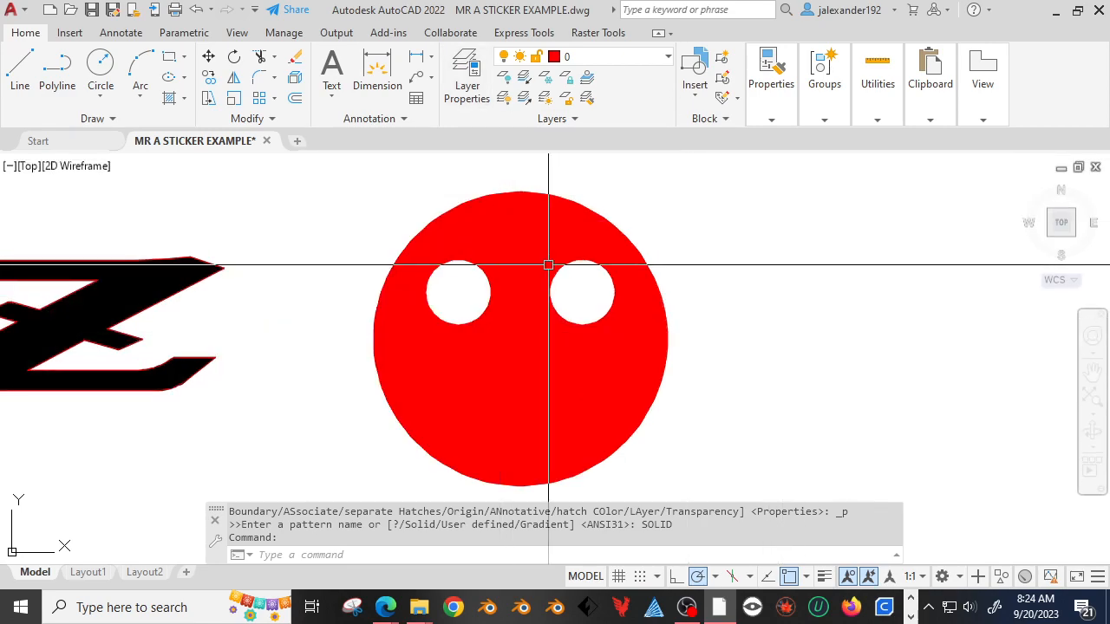
- Select the face's solid hatch and delete it
click(515, 233)
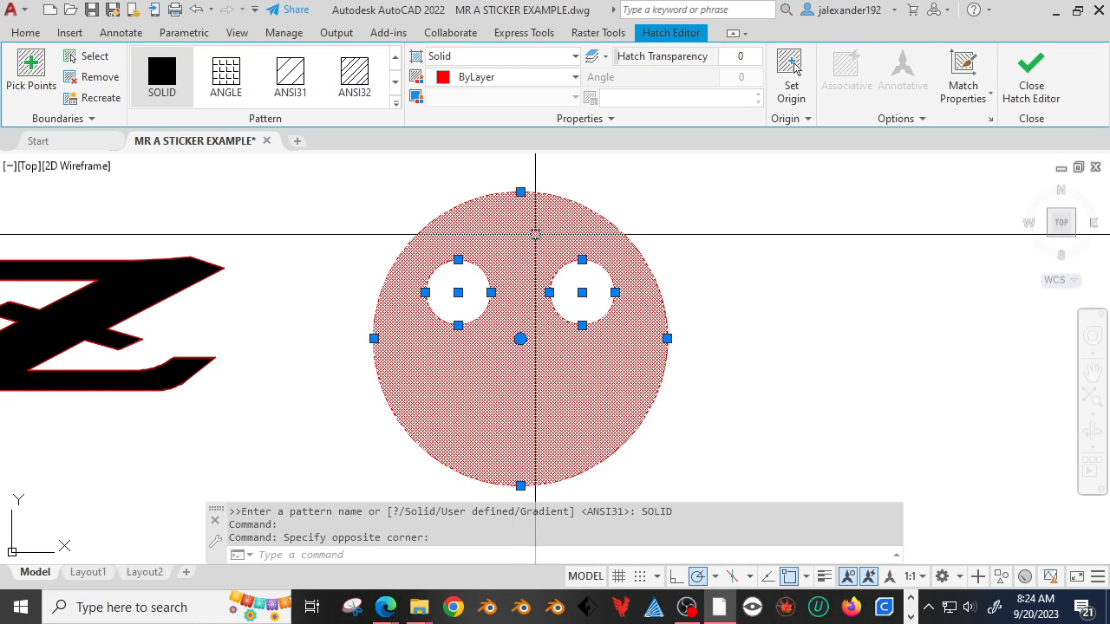
key(Escape)
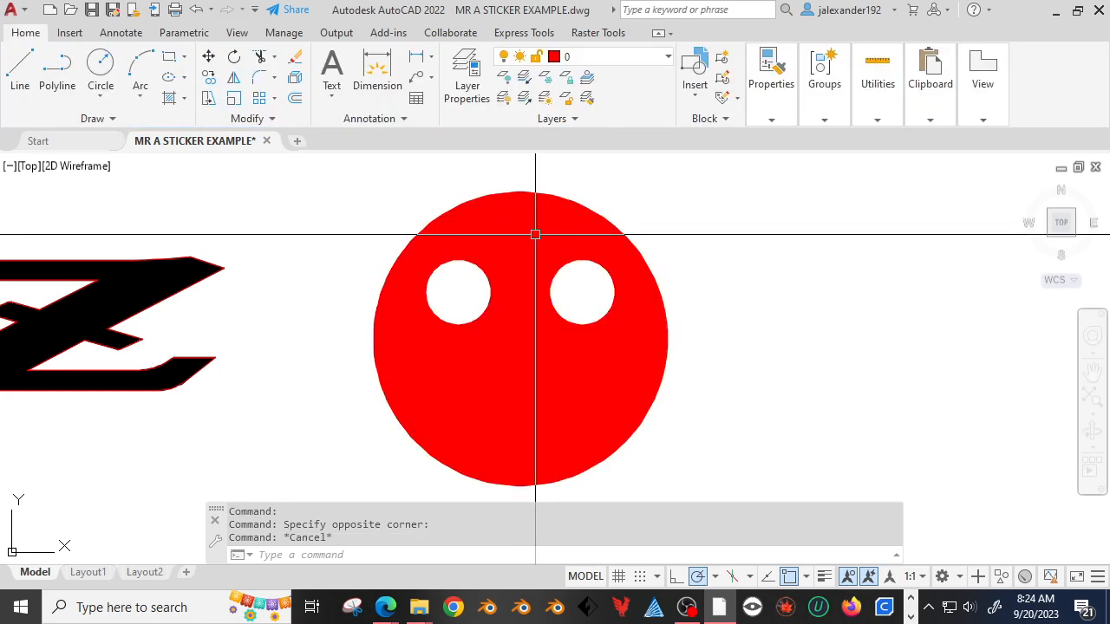
click(514, 237)
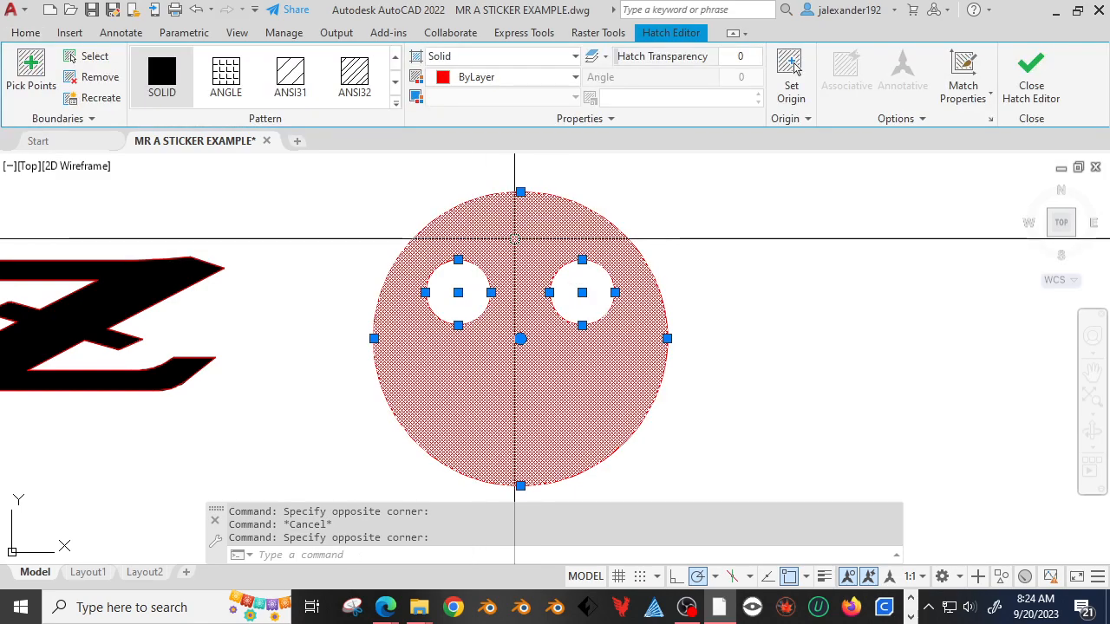
key(Delete)
key(Escape)
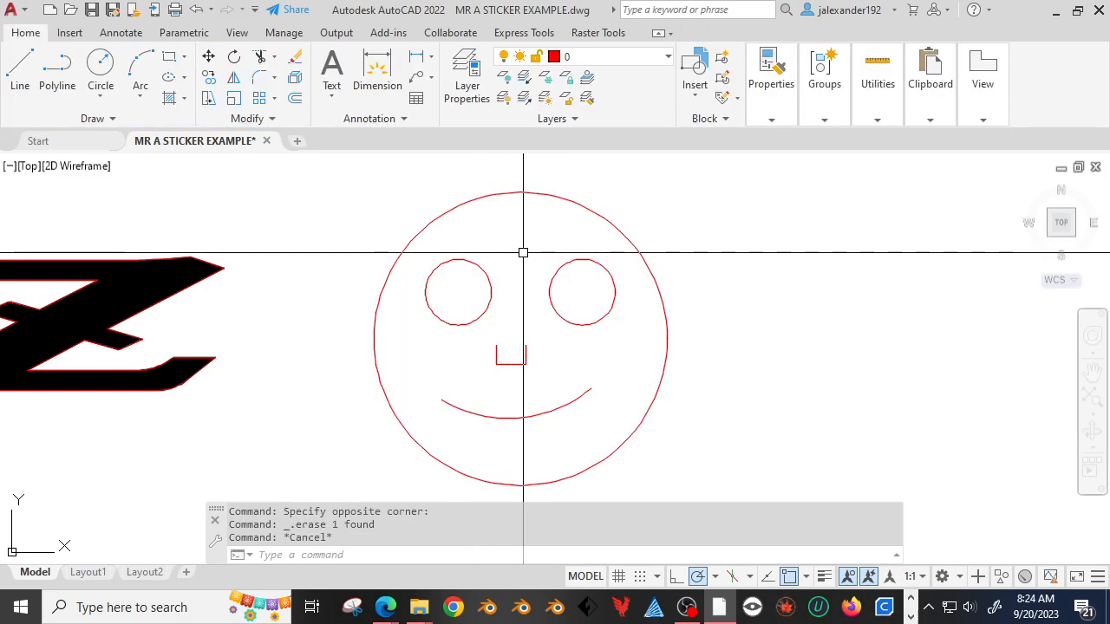
- Offset the smile arc downward by about 0.12 units, picking the distance in the drawing
scroll(465, 435, up, 2)
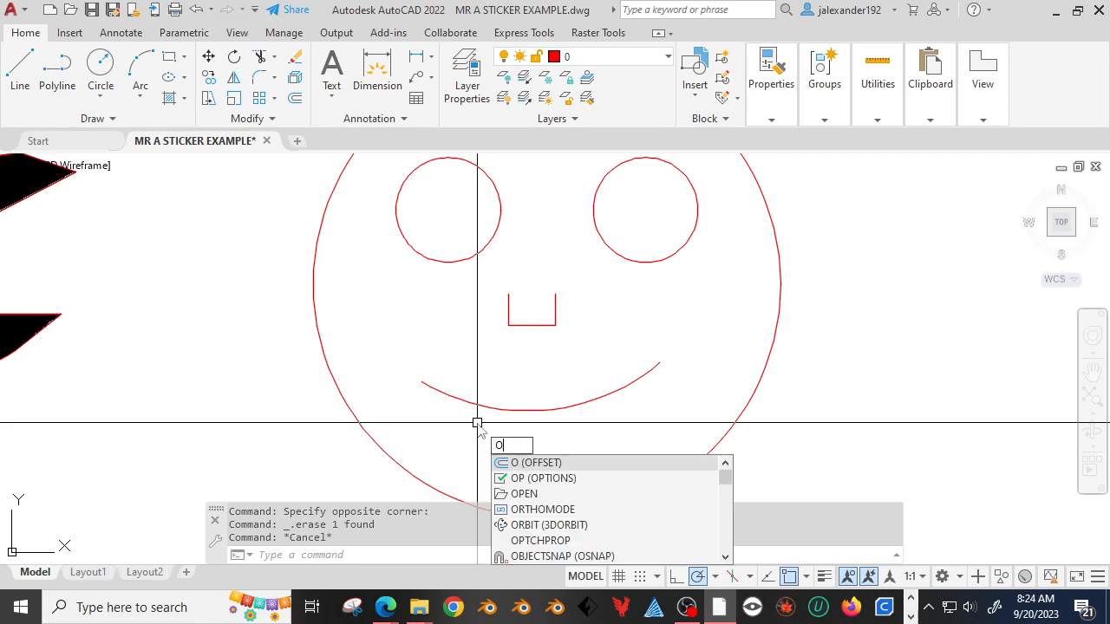
key(Return)
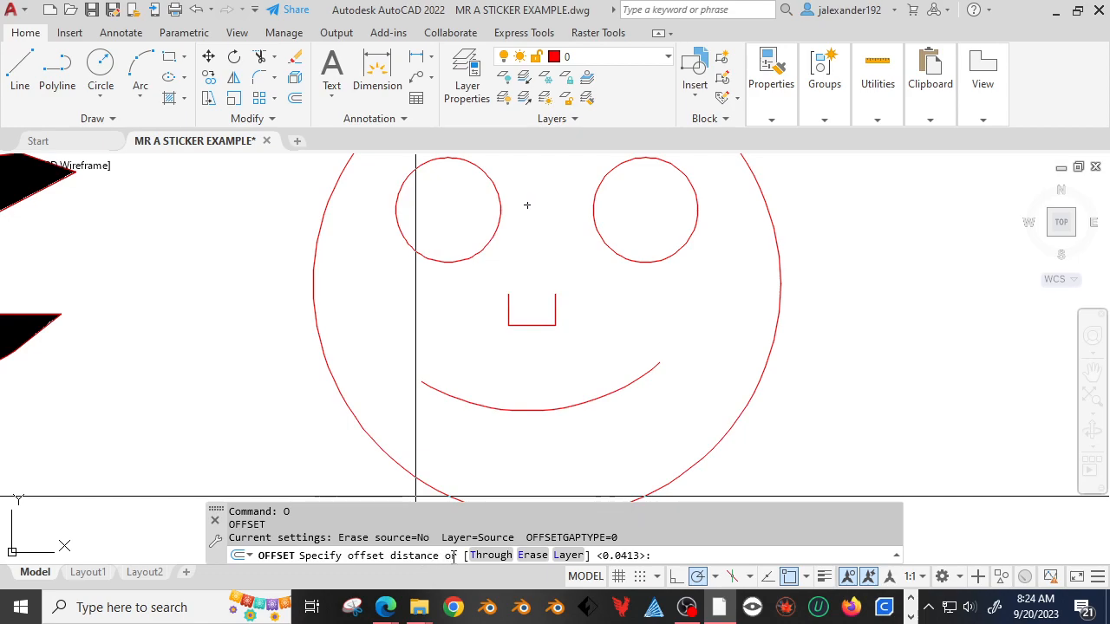
scroll(526, 410, up, 2)
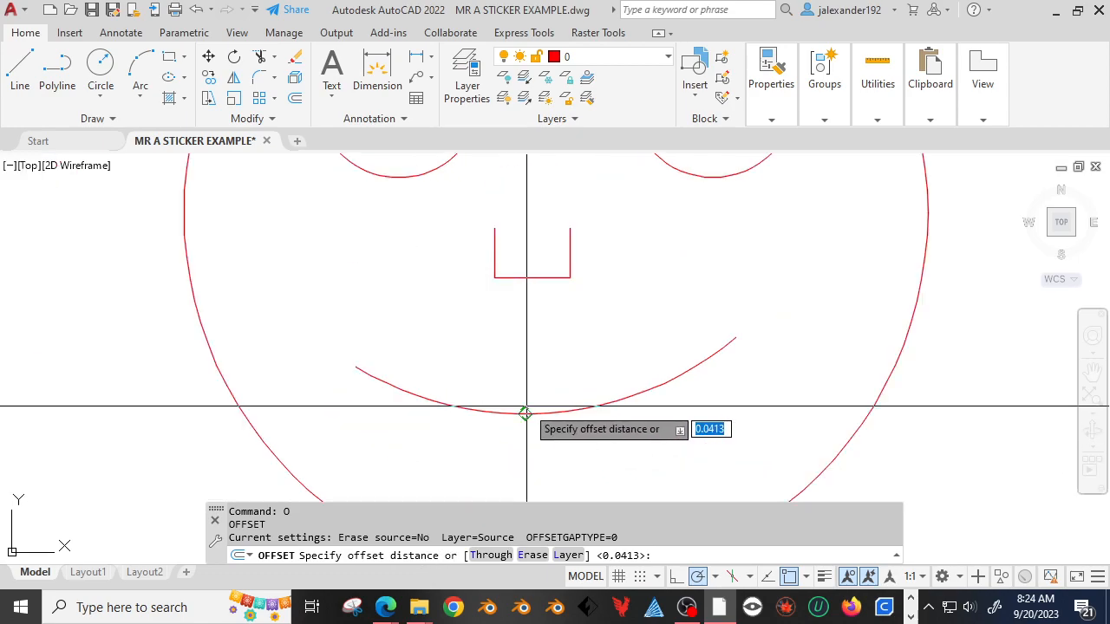
scroll(525, 382, up, 4)
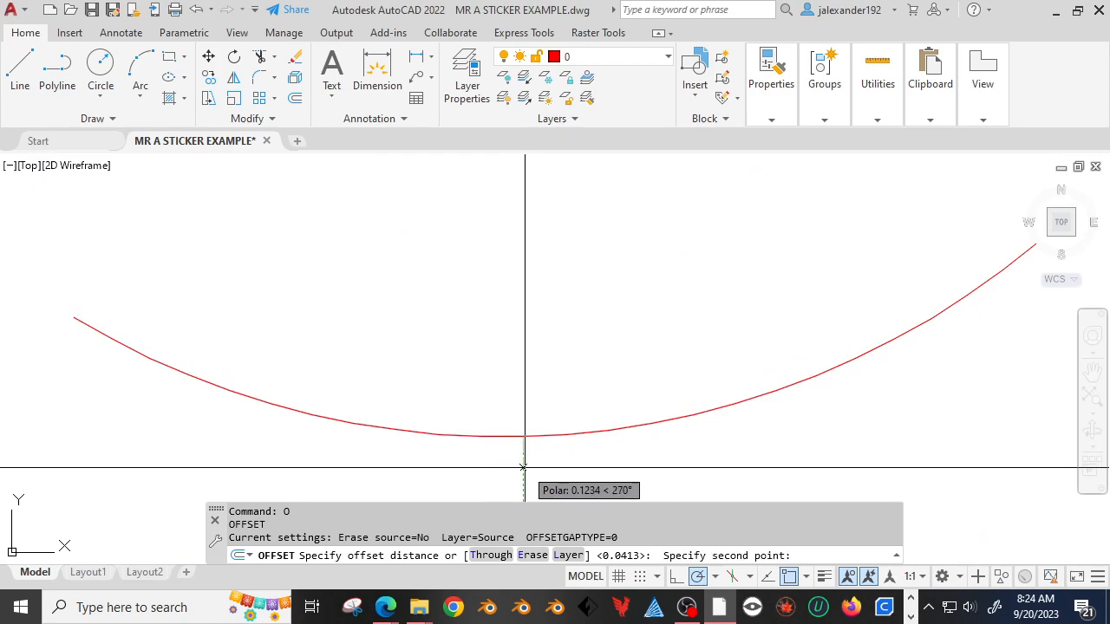
click(523, 466)
scroll(499, 453, down, 4)
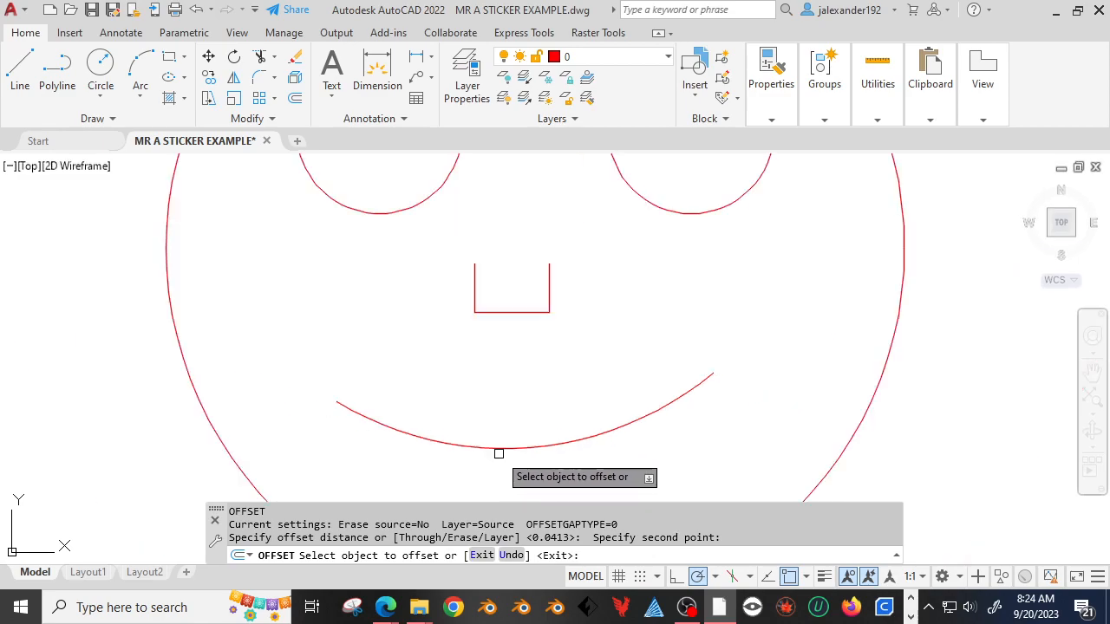
scroll(502, 458, down, 3)
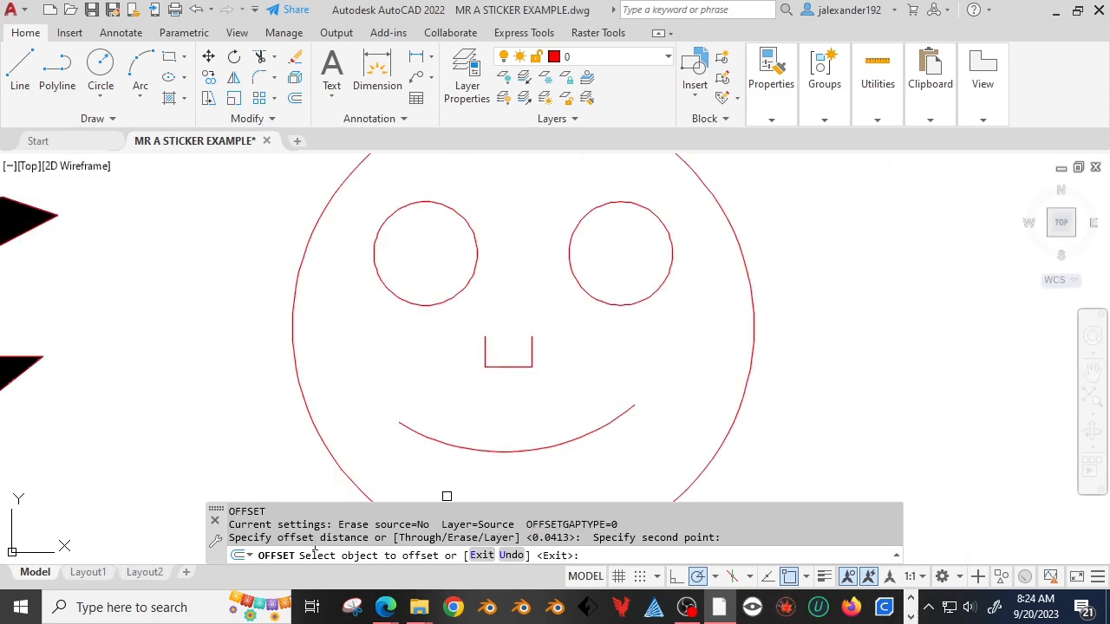
click(529, 455)
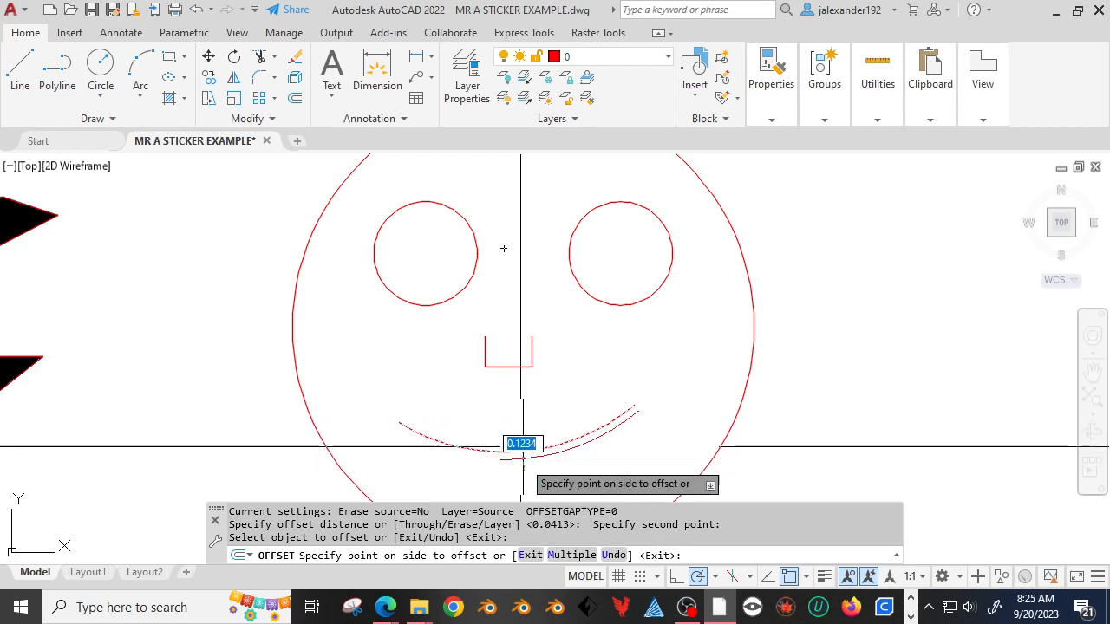
click(513, 477)
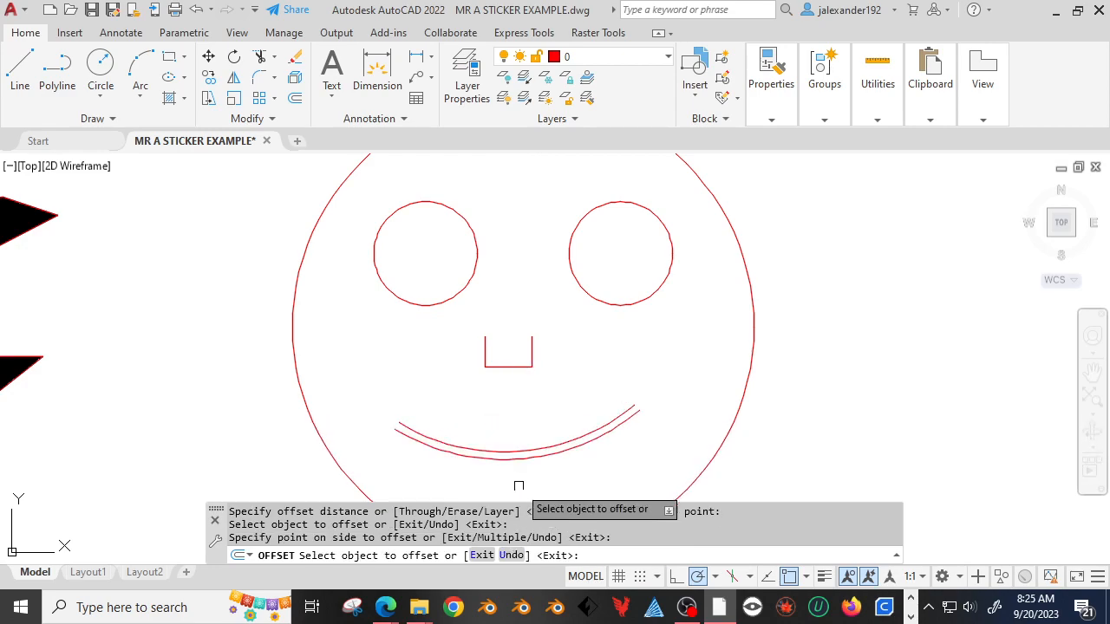
key(Return)
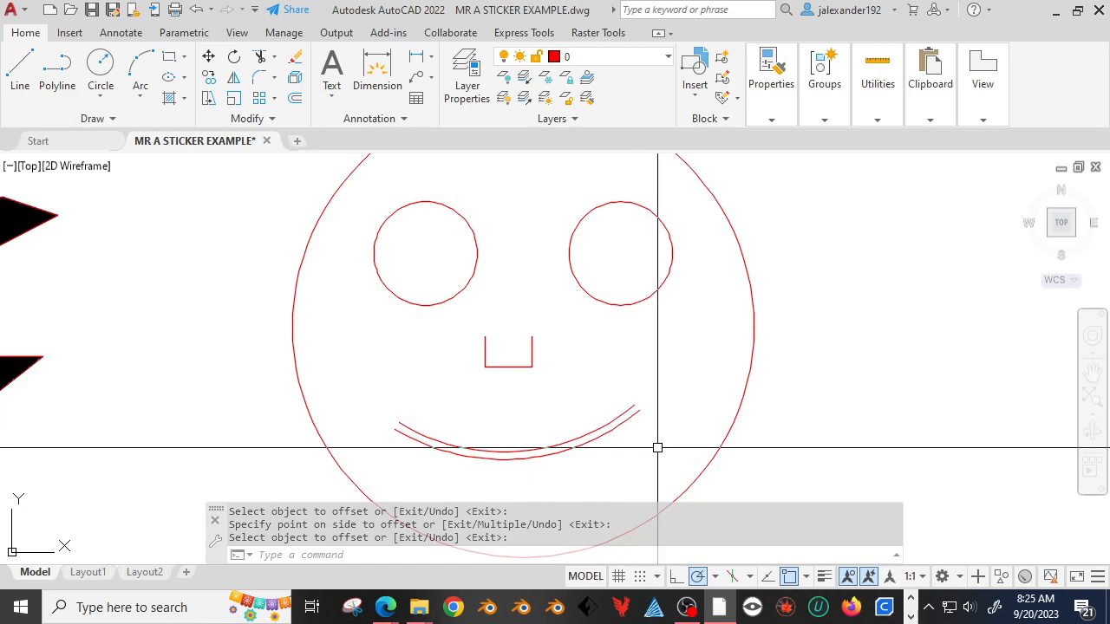
- Draw a short line joining the two arc endpoints at the right end of the smile
text(ol)
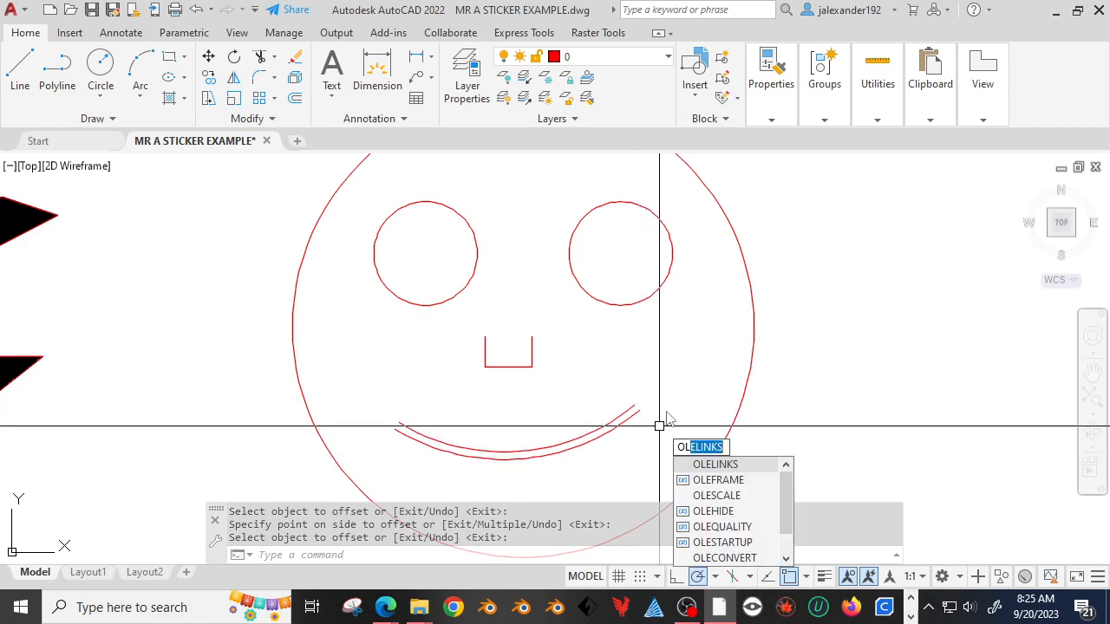
key(Escape)
scroll(642, 426, up, 5)
text(l)
key(Return)
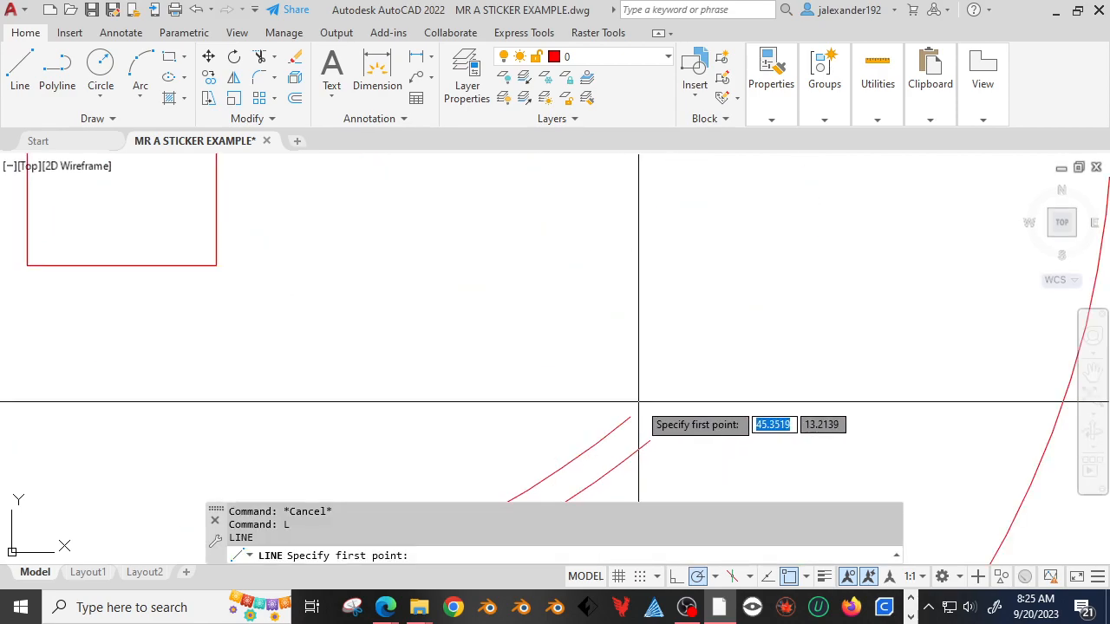
click(630, 419)
scroll(650, 442, up, 6)
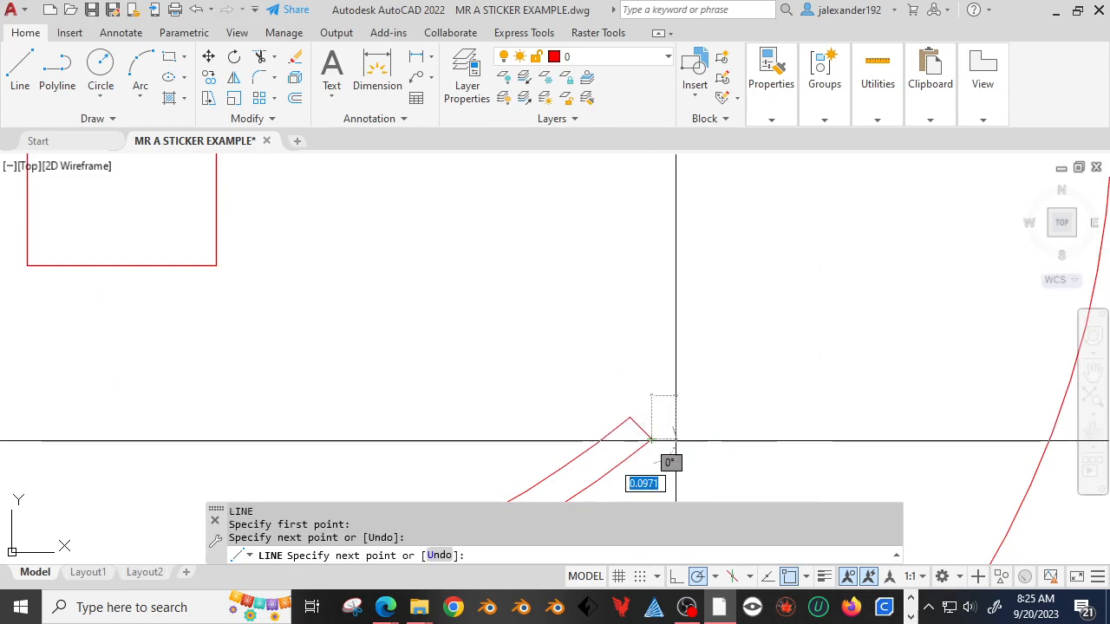
key(Escape)
- Stretch an end grip at the smile's right end onto the adjoining corner
click(607, 353)
click(619, 370)
click(612, 376)
key(Escape)
scroll(674, 292, down, 8)
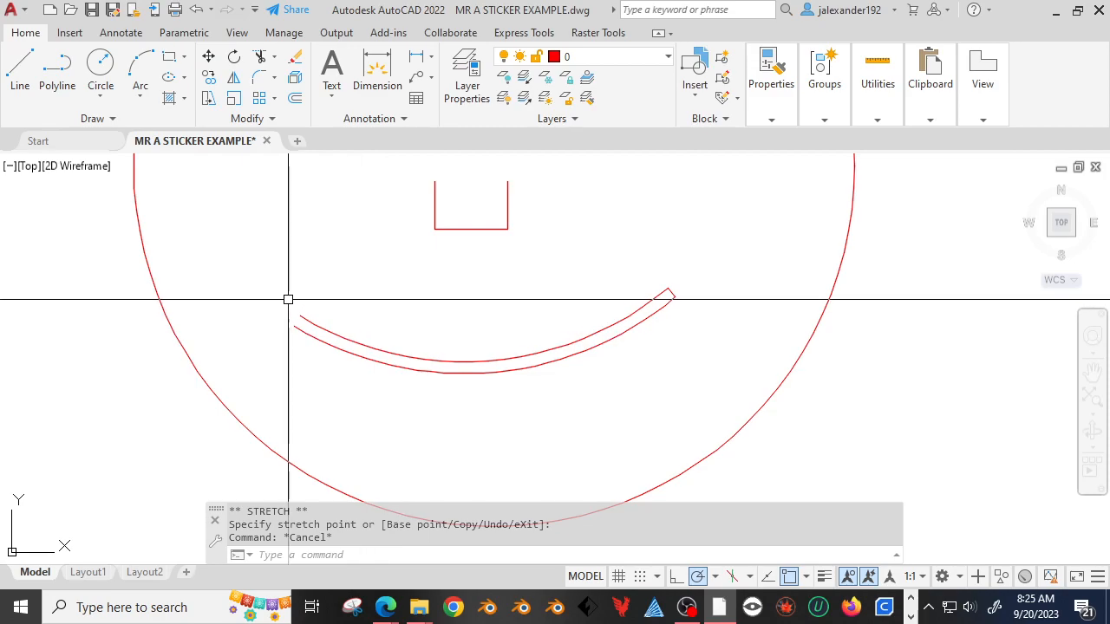
- Close the left end of the smile with a short line between the two arc endpoints
text(L)
key(Return)
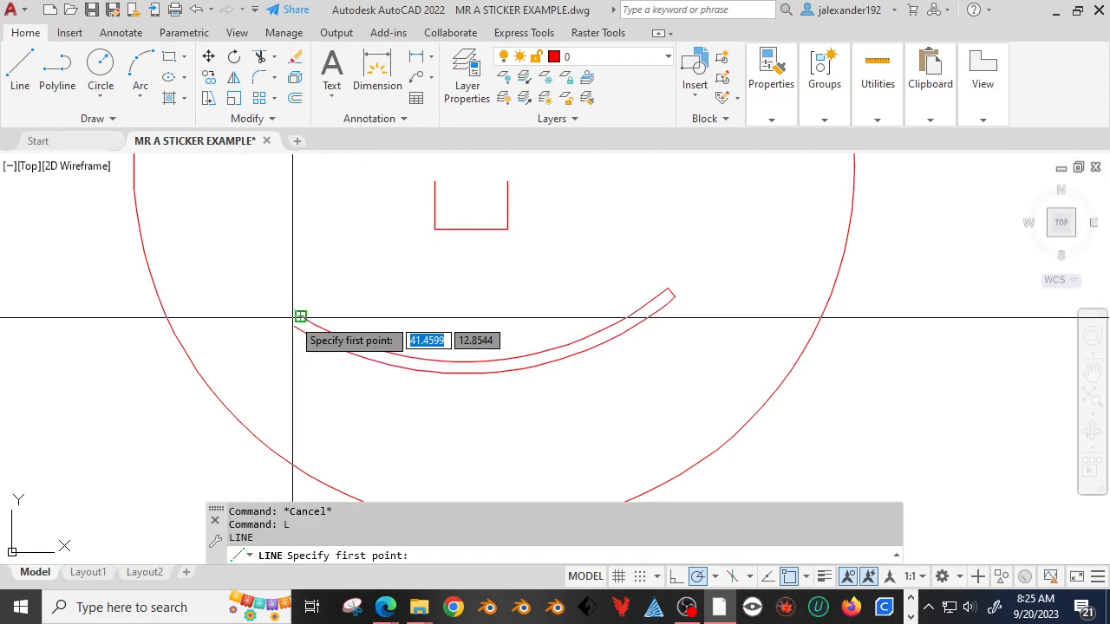
click(295, 327)
click(298, 318)
key(Escape)
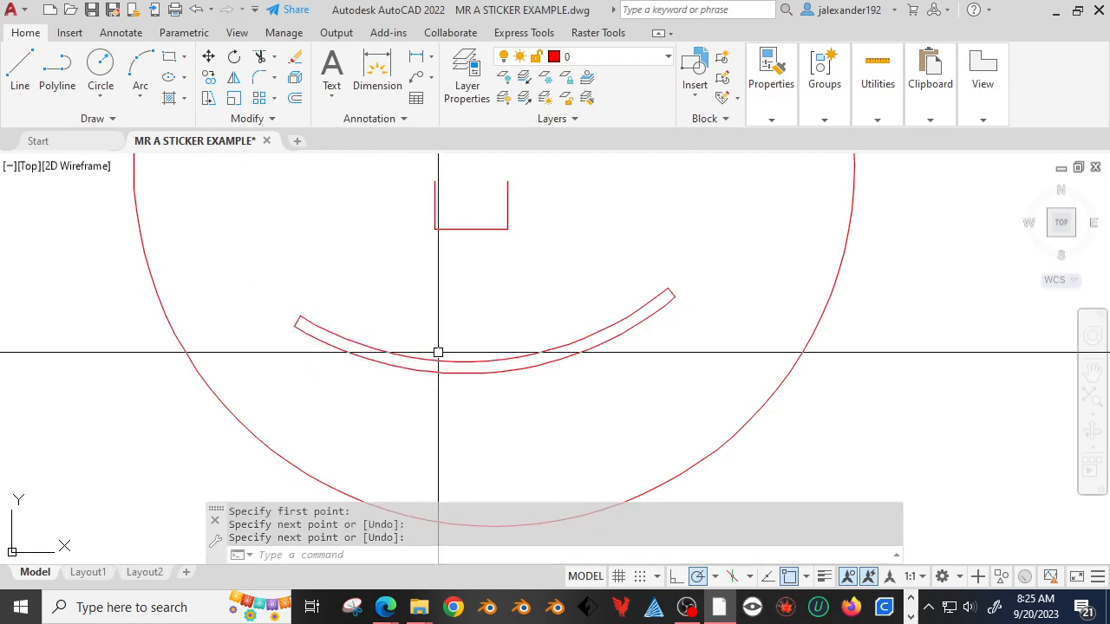
- Try closing the nose with a line across its open top, and undo that line
scroll(473, 337, down, 5)
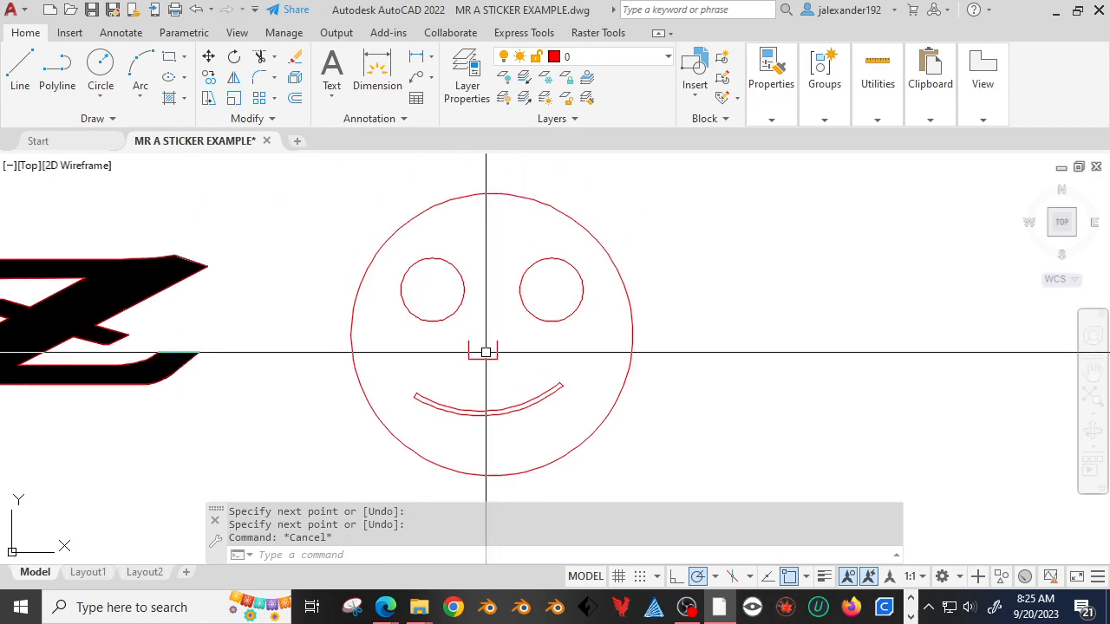
scroll(495, 366, up, 2)
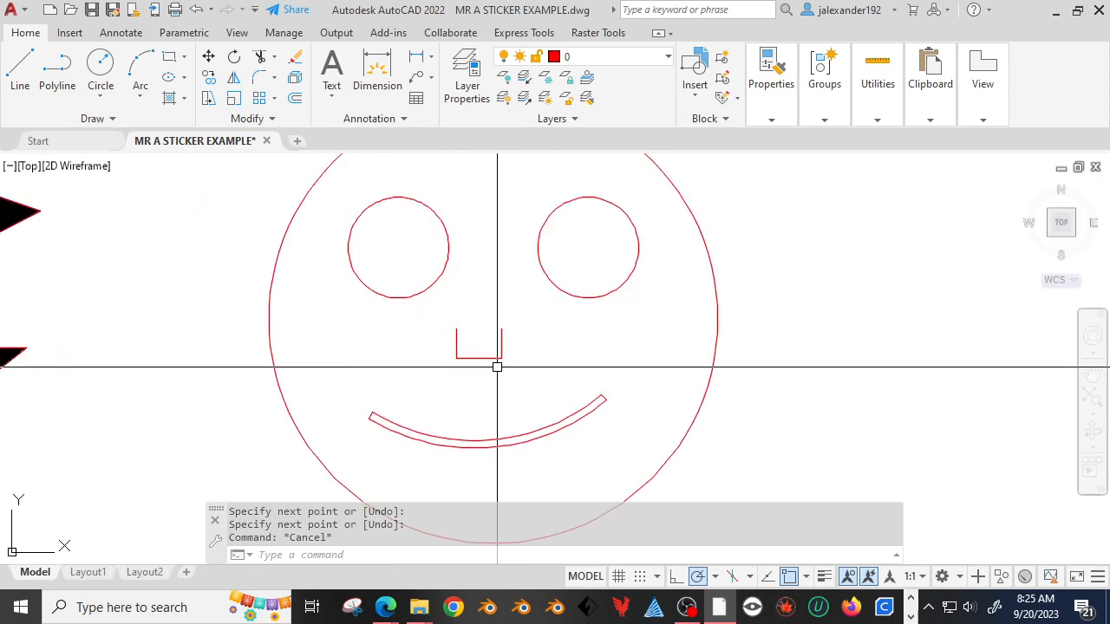
text(L)
key(Return)
click(456, 329)
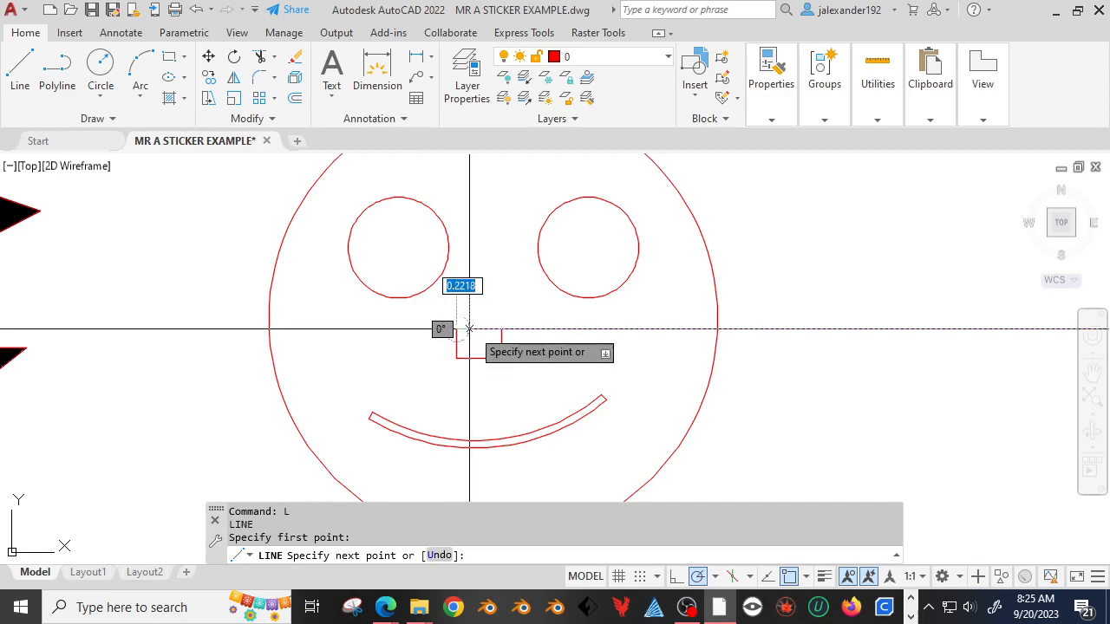
key(Escape)
key(ctrl+z)
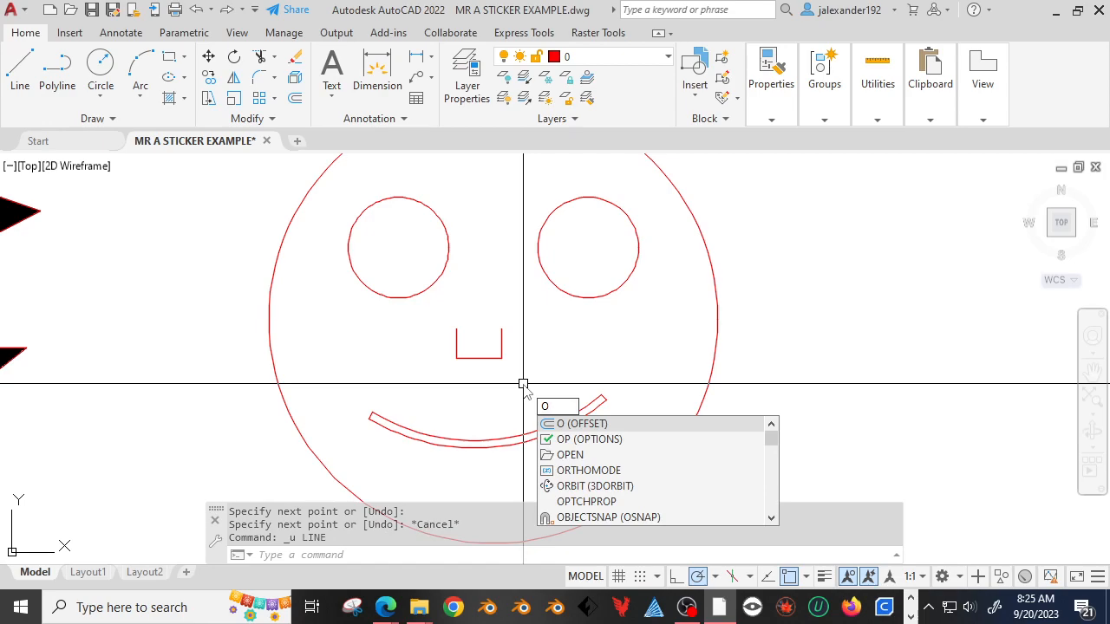
- Offset the nose's bottom line and both side lines inward by 0.1234 units
key(Return)
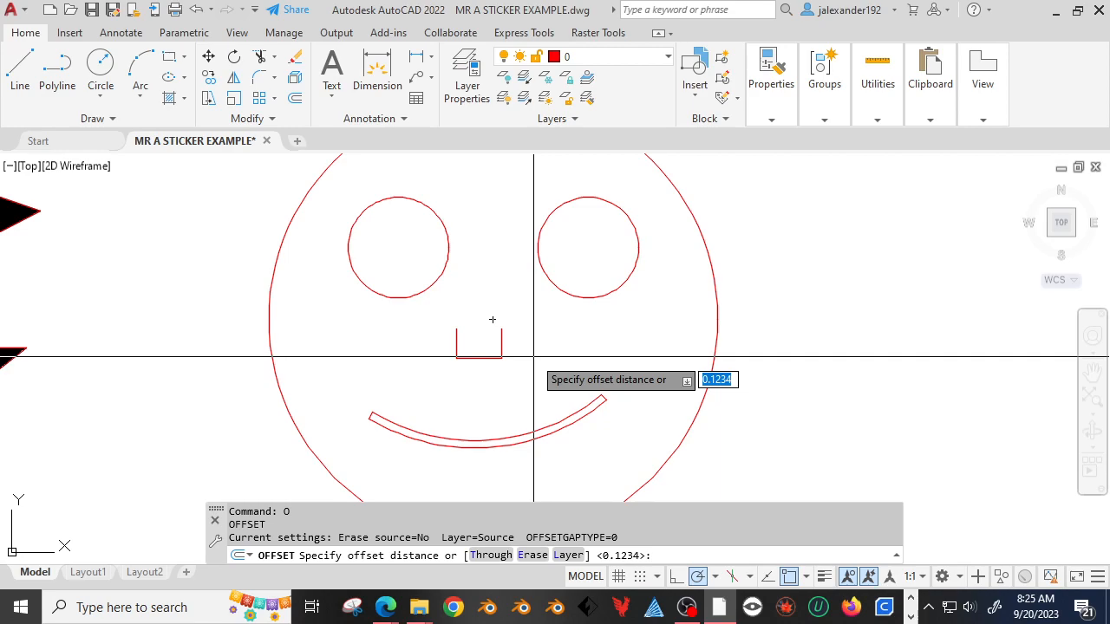
key(Return)
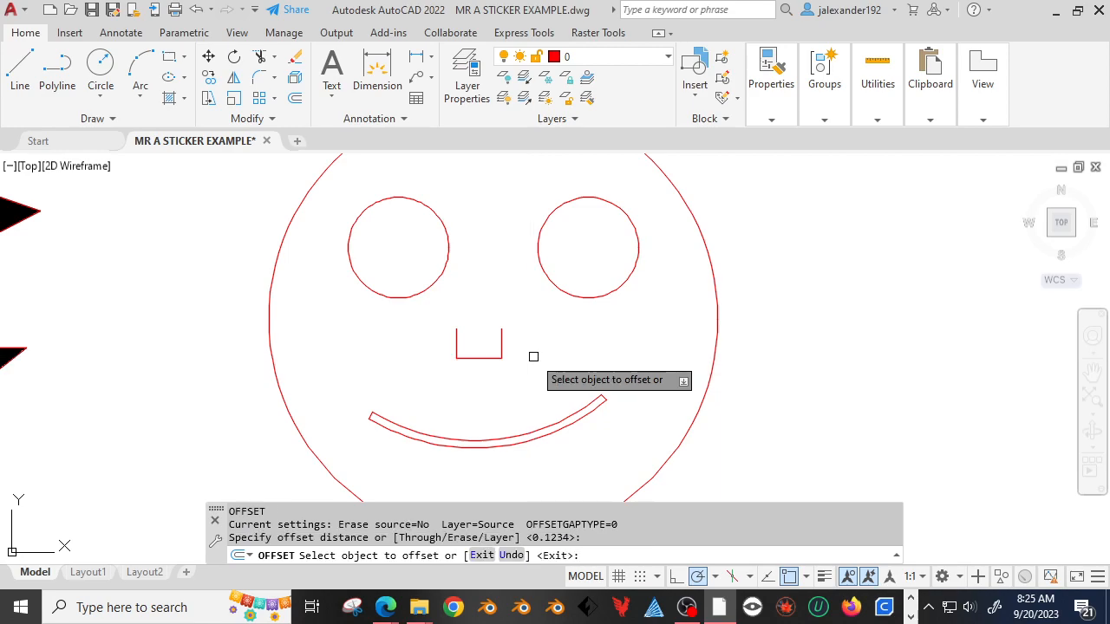
scroll(500, 364, up, 2)
click(463, 353)
click(432, 334)
click(429, 334)
click(484, 328)
click(500, 326)
click(483, 335)
key(Escape)
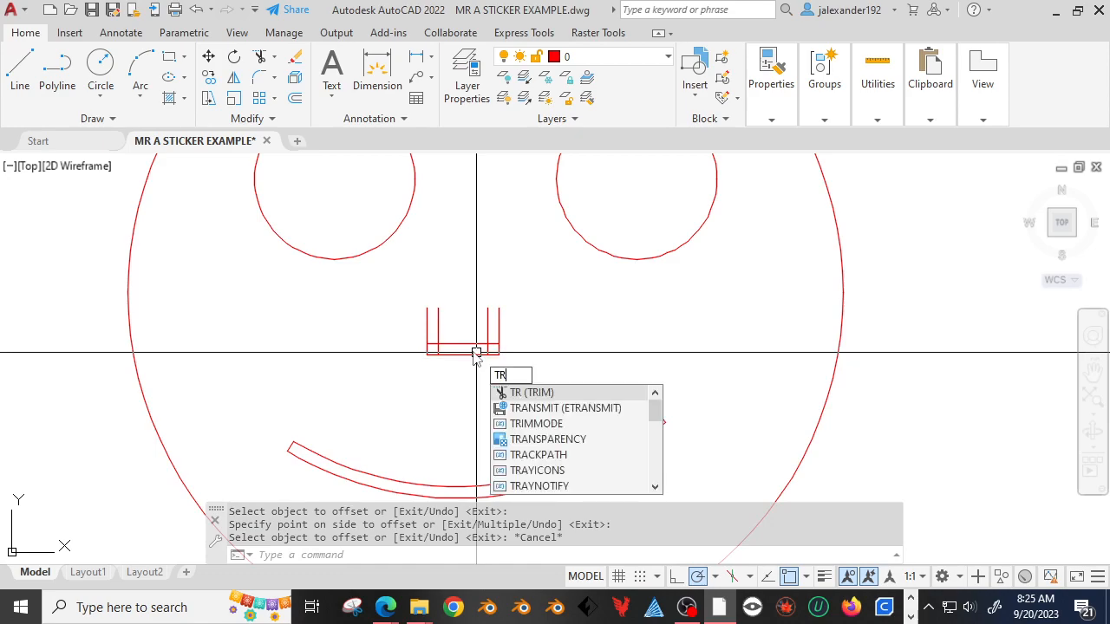
- Trim the overlapping line ends at the nose's lower-left inner corner
key(Return)
scroll(438, 343, up, 6)
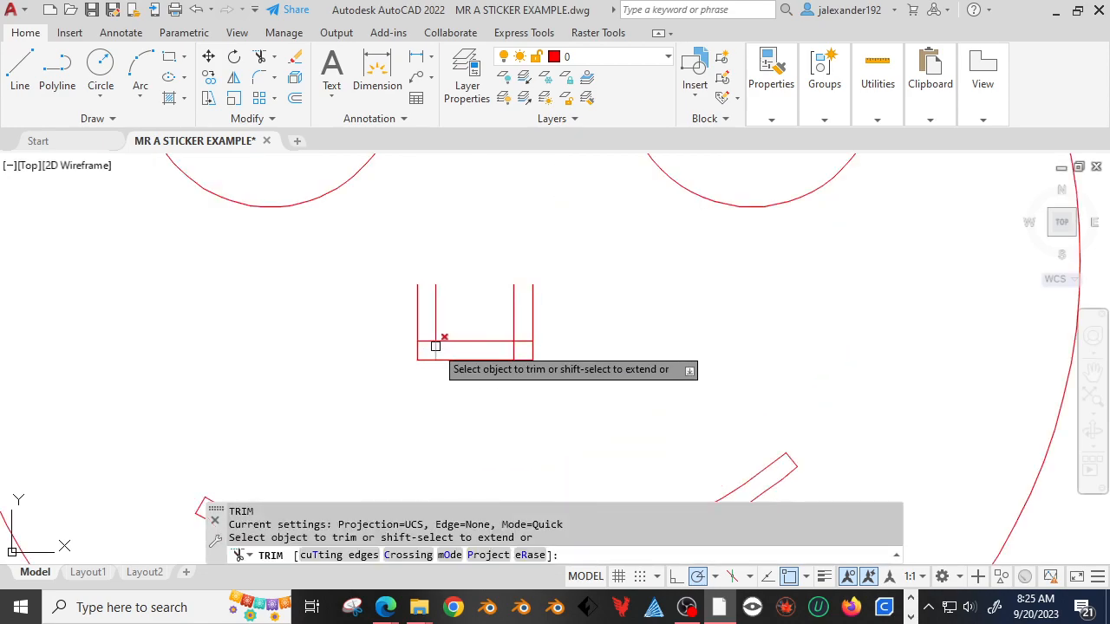
click(438, 334)
click(453, 349)
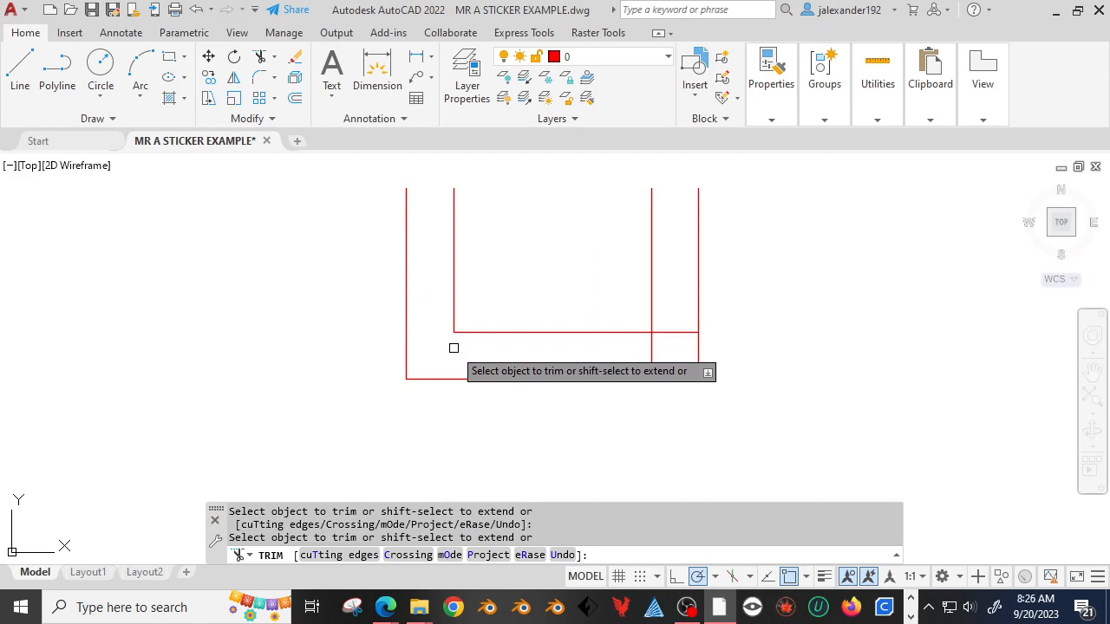
key(Escape)
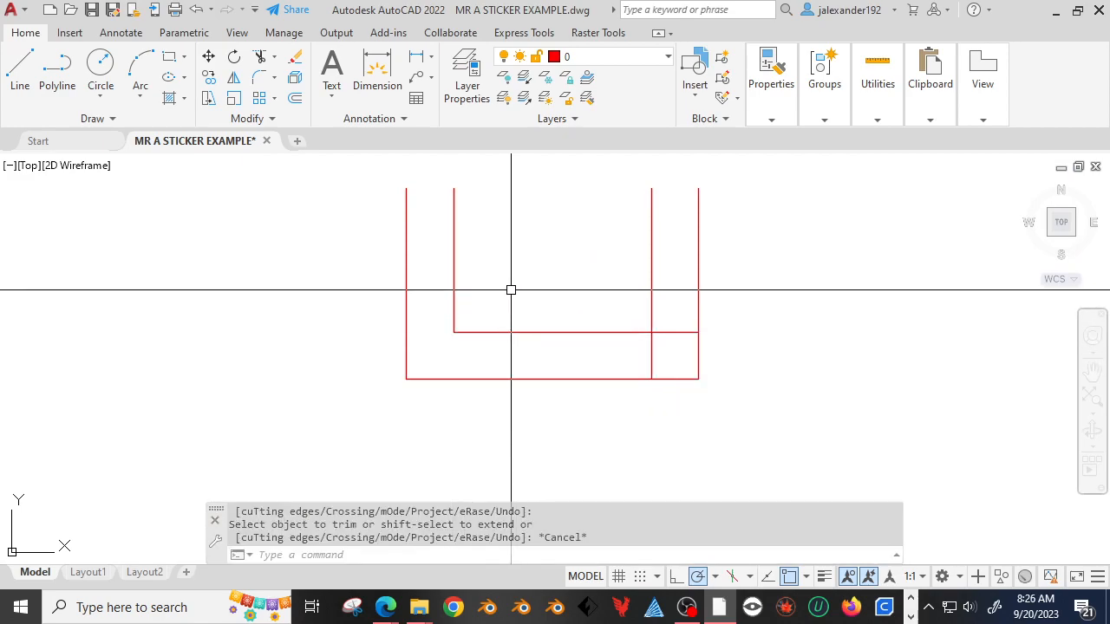
- Fillet the inner bottom line and the inner right line of the nose with radius 0 into a sharp corner
text(F)
key(Return)
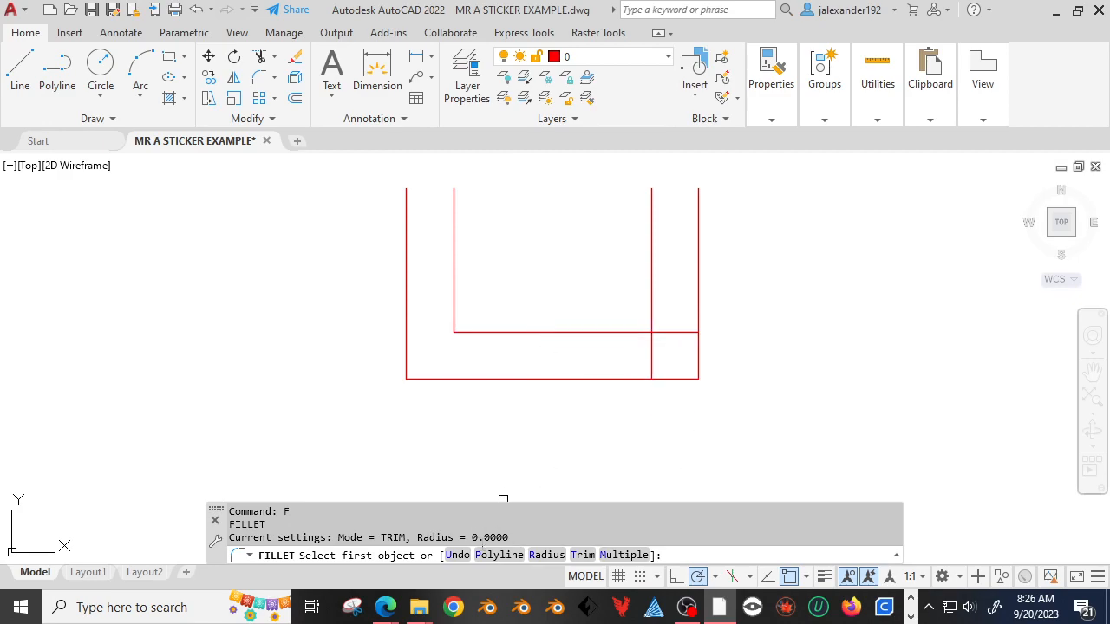
click(615, 331)
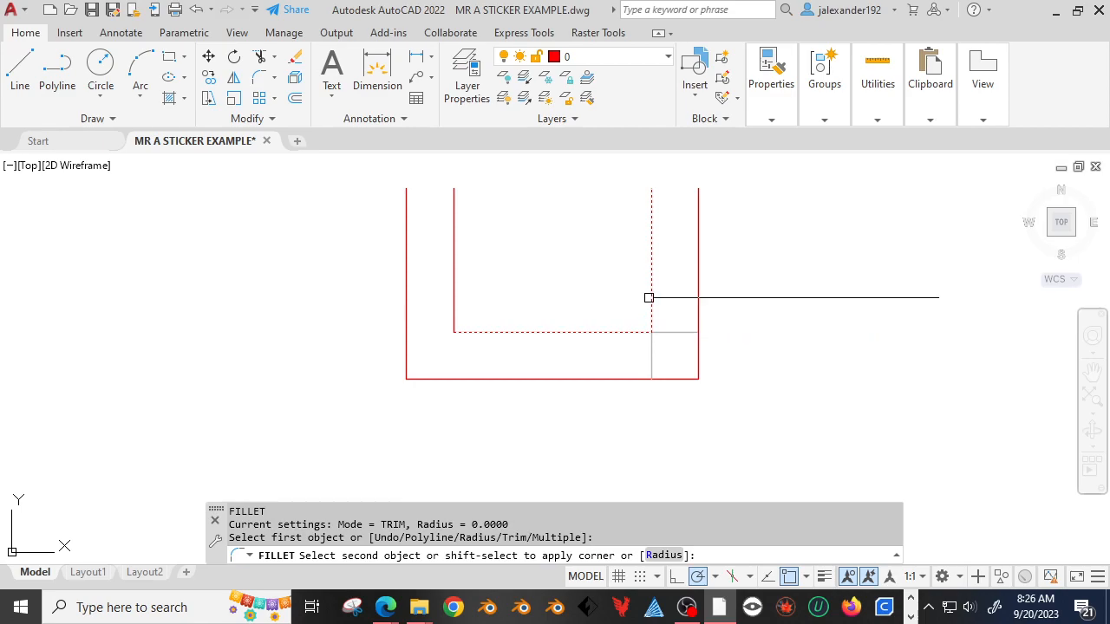
click(650, 299)
scroll(651, 365, down, 2)
key(Escape)
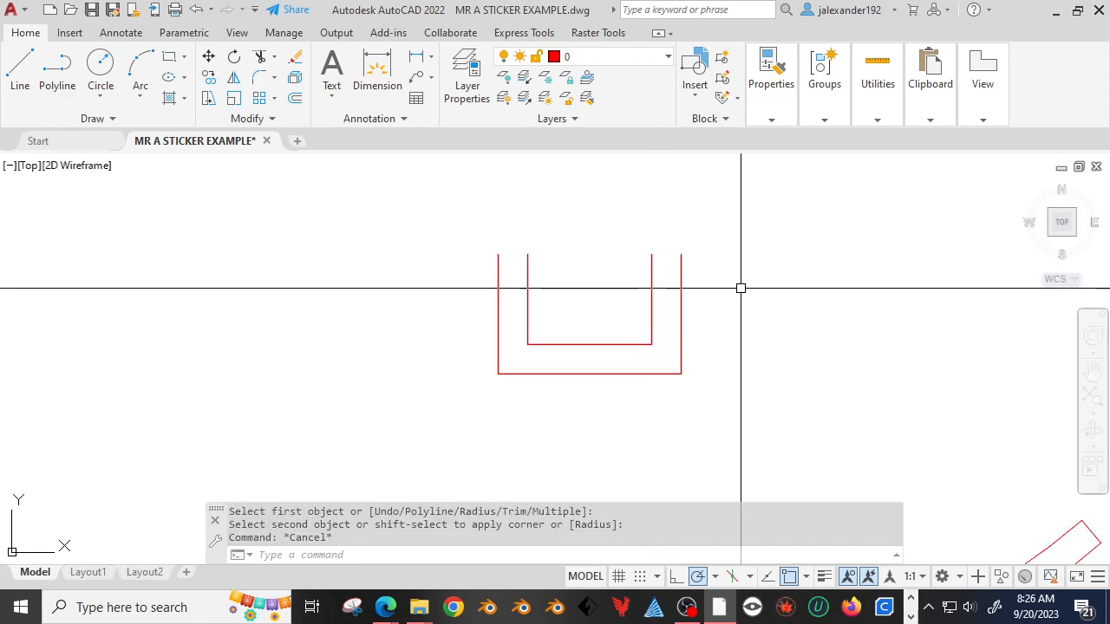
- Close the open tops of the nose's right and left legs with short lines between the inner and outer endpoints
text(L)
key(Return)
click(651, 254)
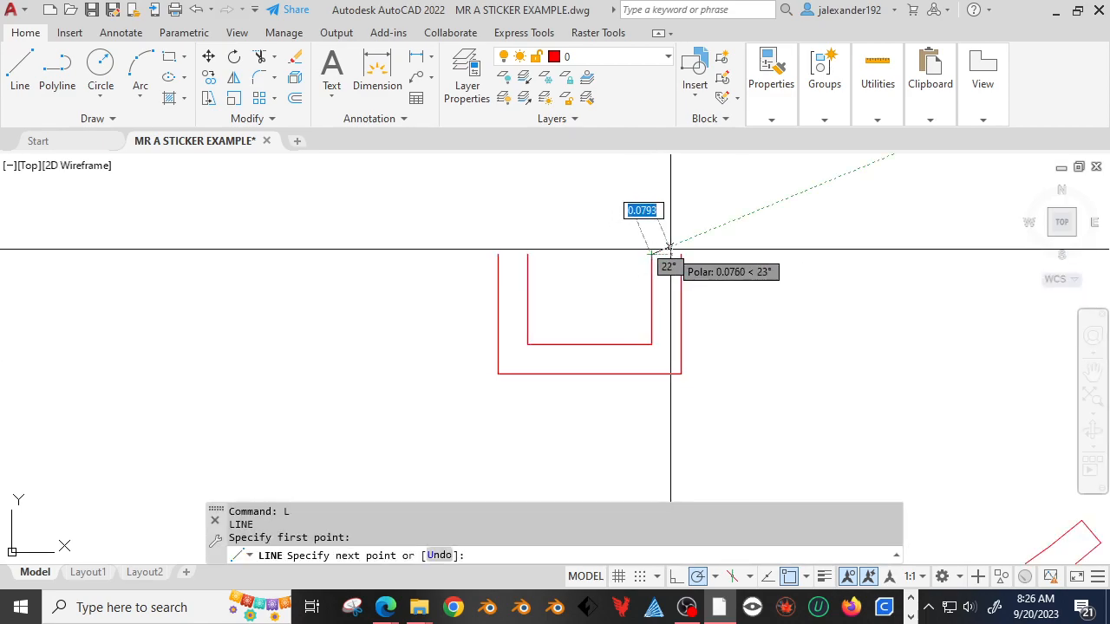
click(651, 251)
key(Return)
key(Return)
click(498, 254)
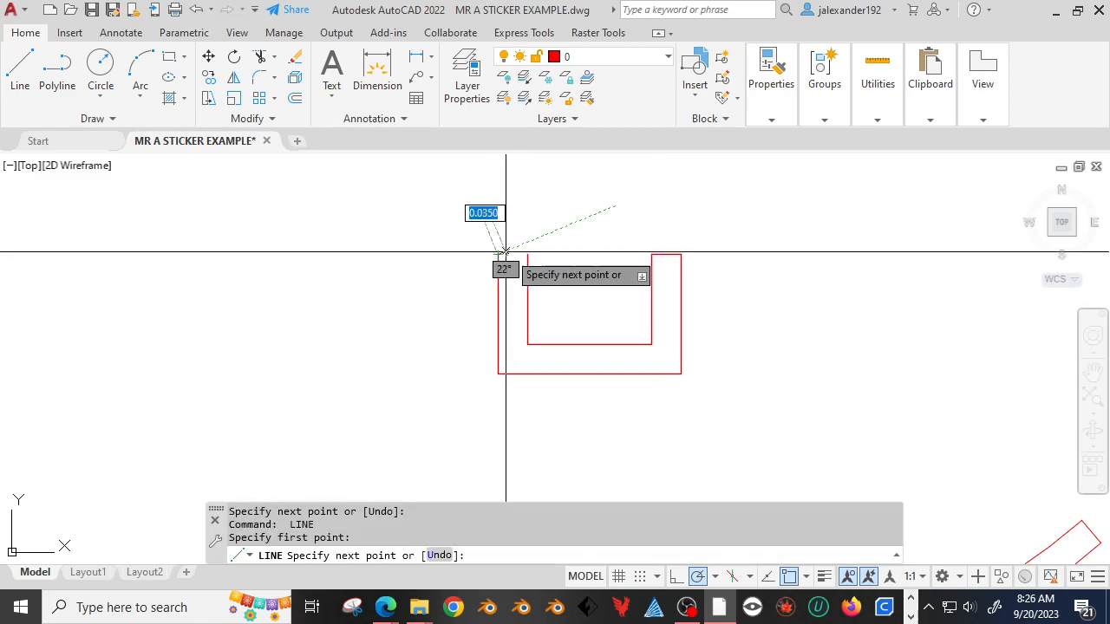
click(528, 254)
key(Return)
scroll(614, 342, down, 8)
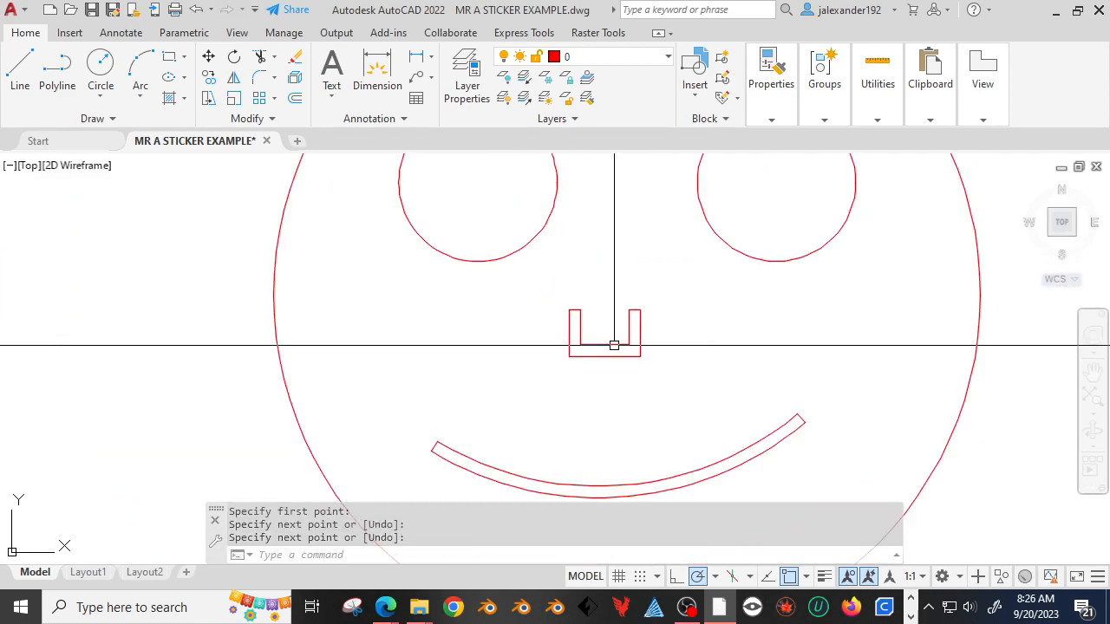
key(Escape)
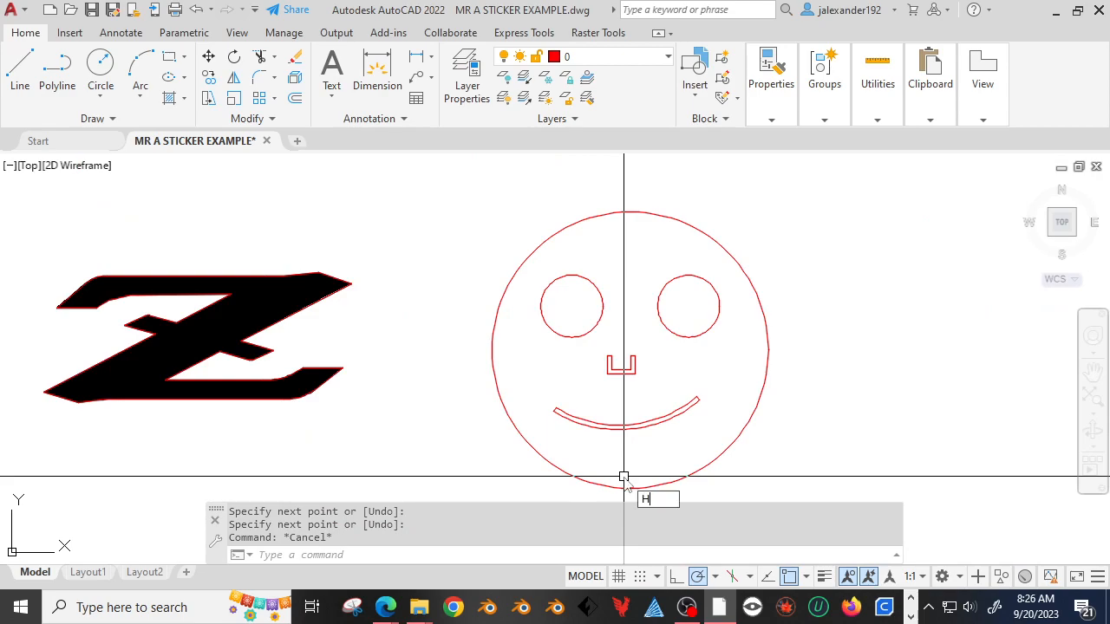
- Try a SOLID hatch on the face, continuing despite the open boundary, and undo it
text(h)
key(Return)
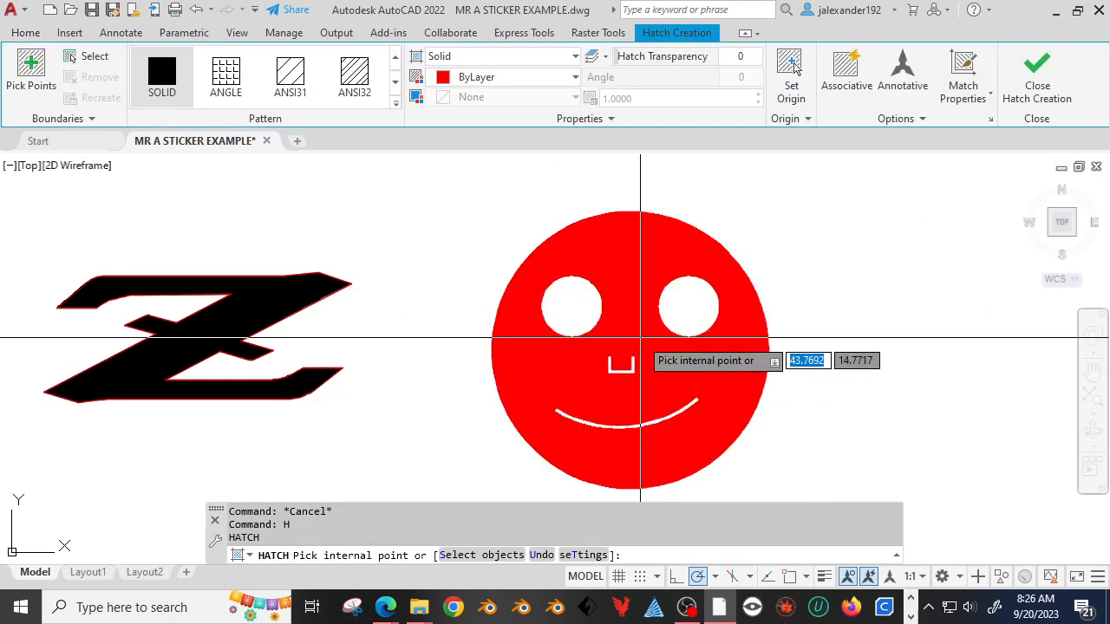
click(641, 338)
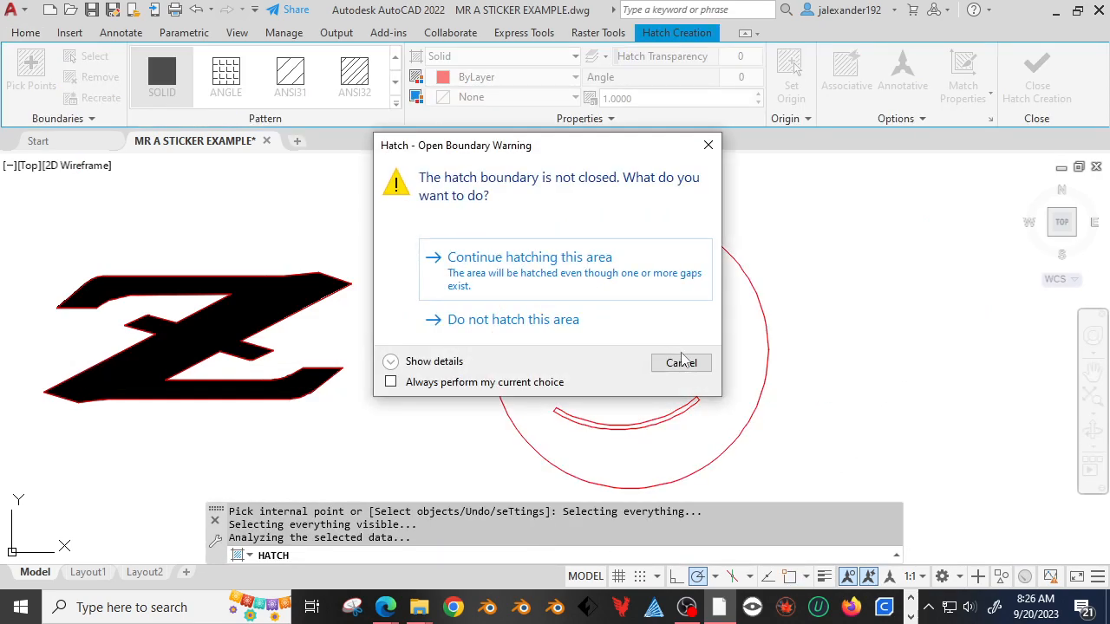
click(630, 280)
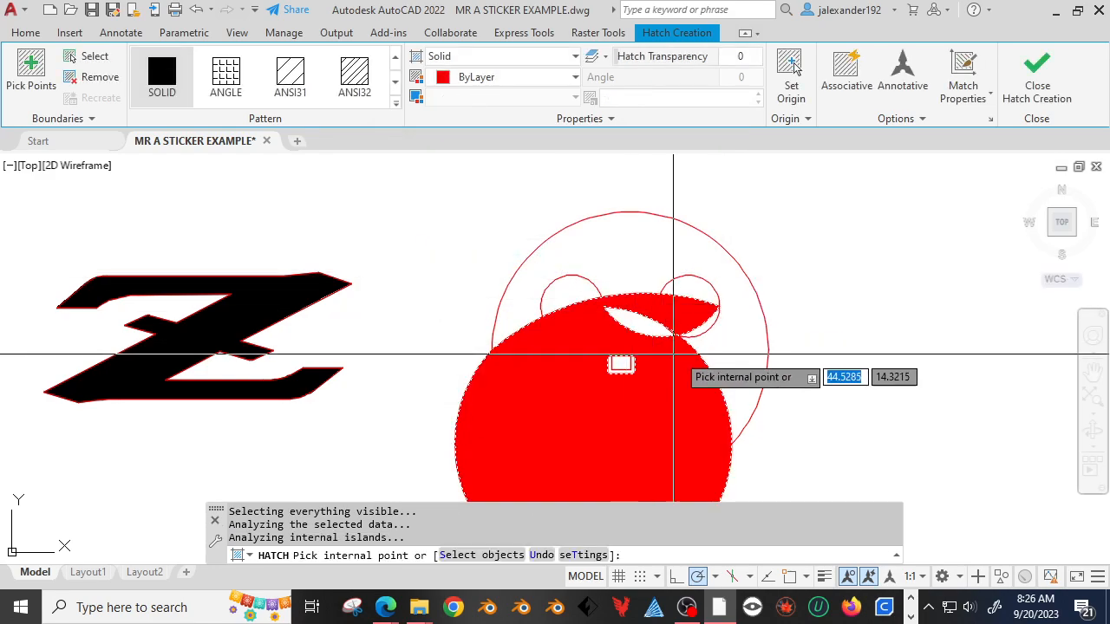
key(Escape)
scroll(646, 392, down, 2)
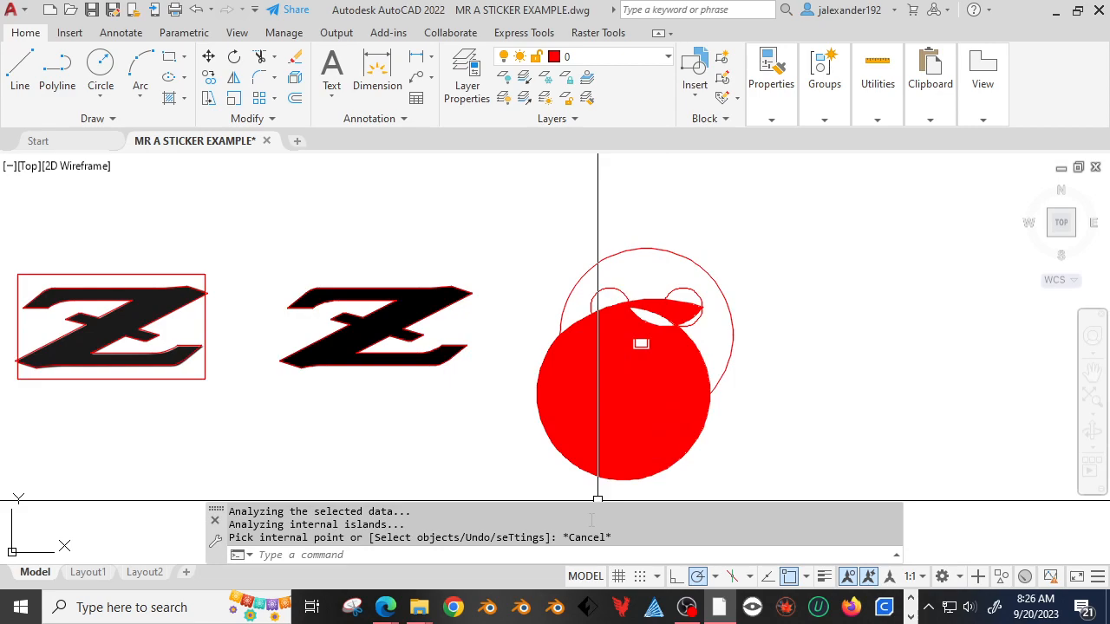
key(ctrl+z)
key(ctrl+z)
- Retry the SOLID hatch inside the face between the eyes, cancelling at the open boundary warning
scroll(597, 322, up, 4)
scroll(632, 342, up, 6)
scroll(491, 241, down, 6)
scroll(538, 267, down, 12)
middle_drag(534, 211, 520, 265)
scroll(503, 289, up, 3)
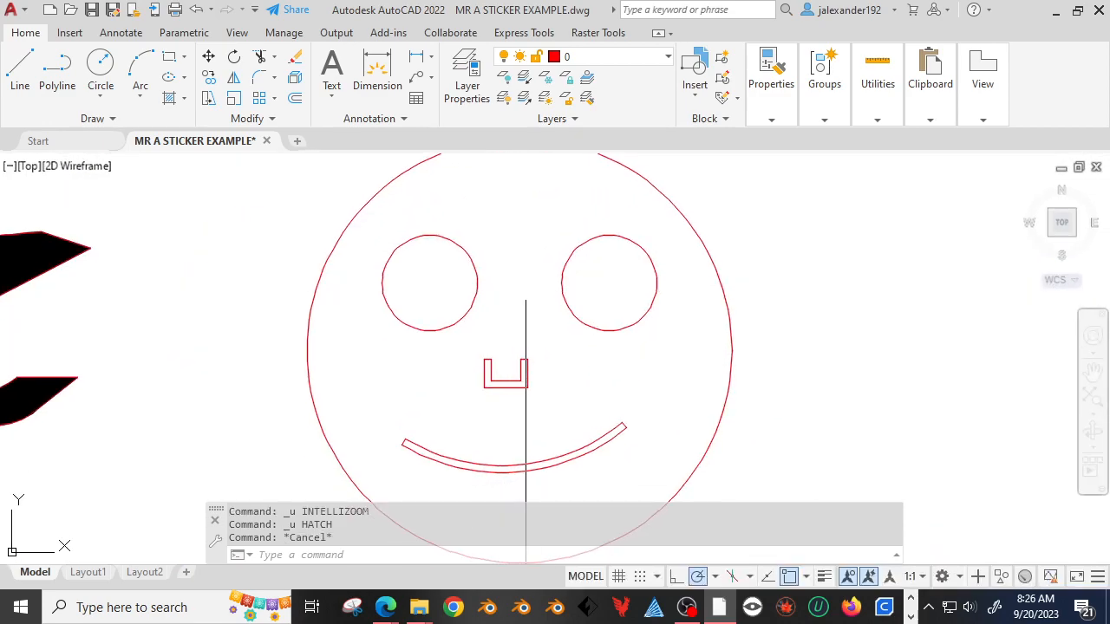
key(Return)
click(525, 296)
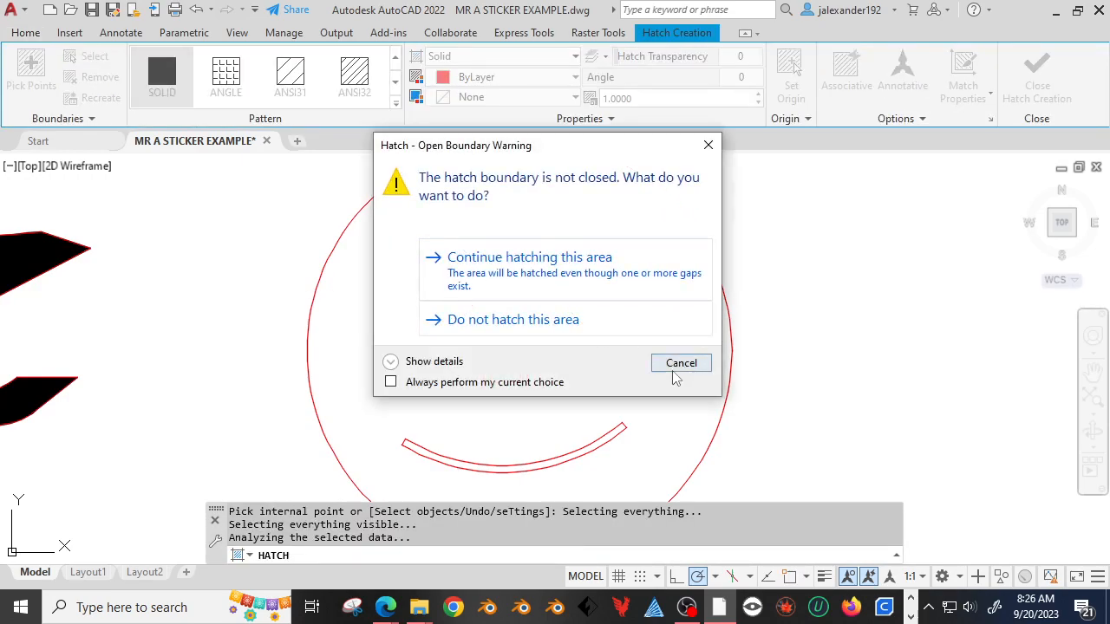
click(681, 363)
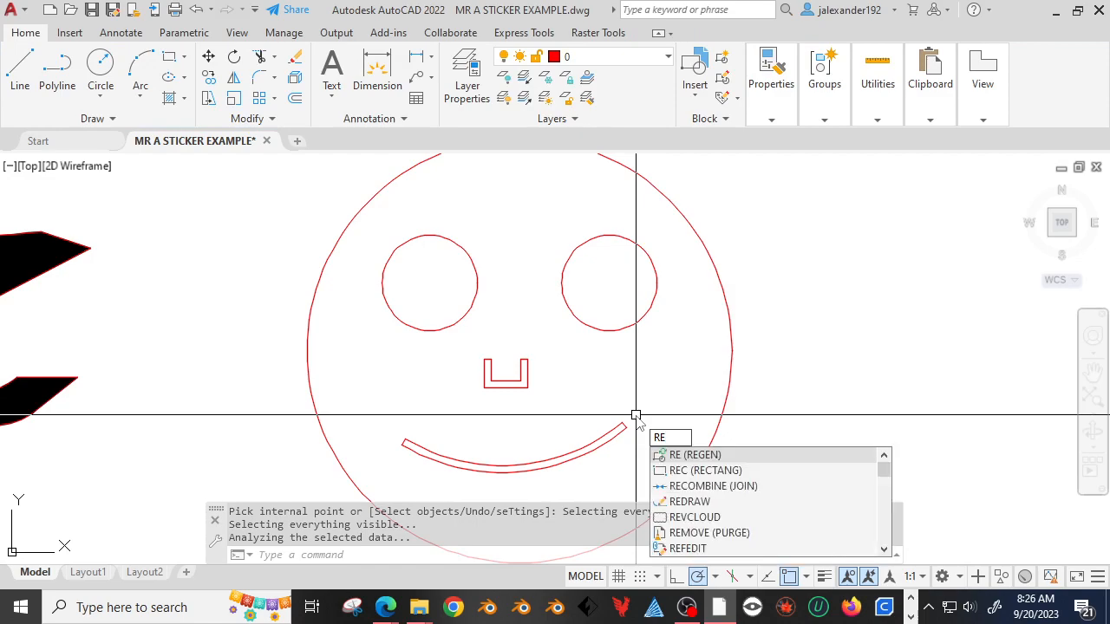
- Regenerate the drawing and try the face hatch again just above the nose, declining to hatch the open area
key(Return)
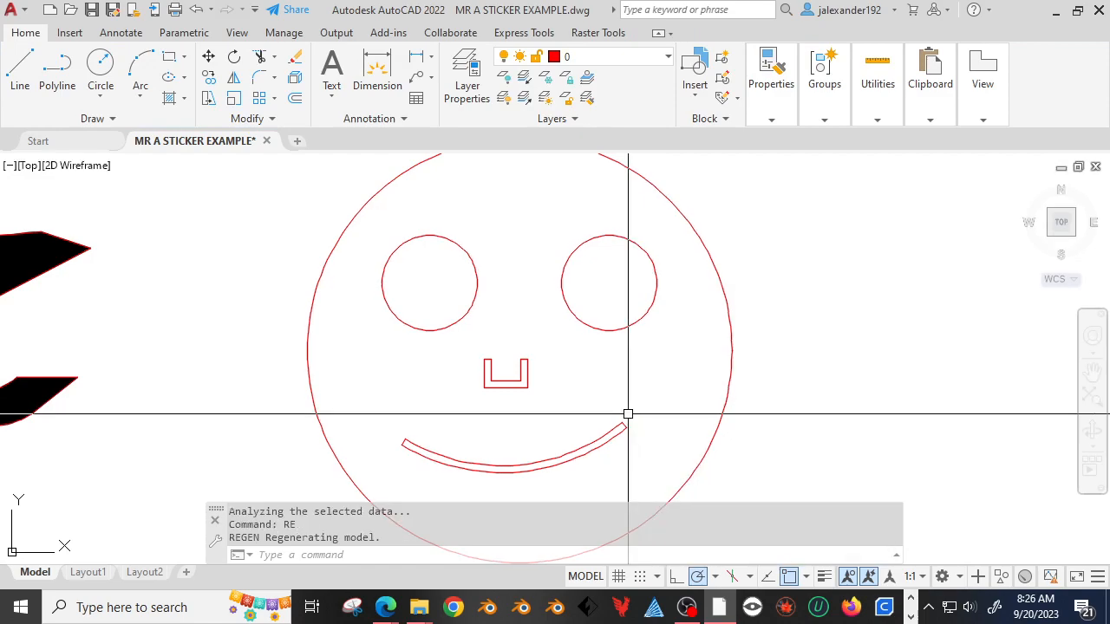
key(Return)
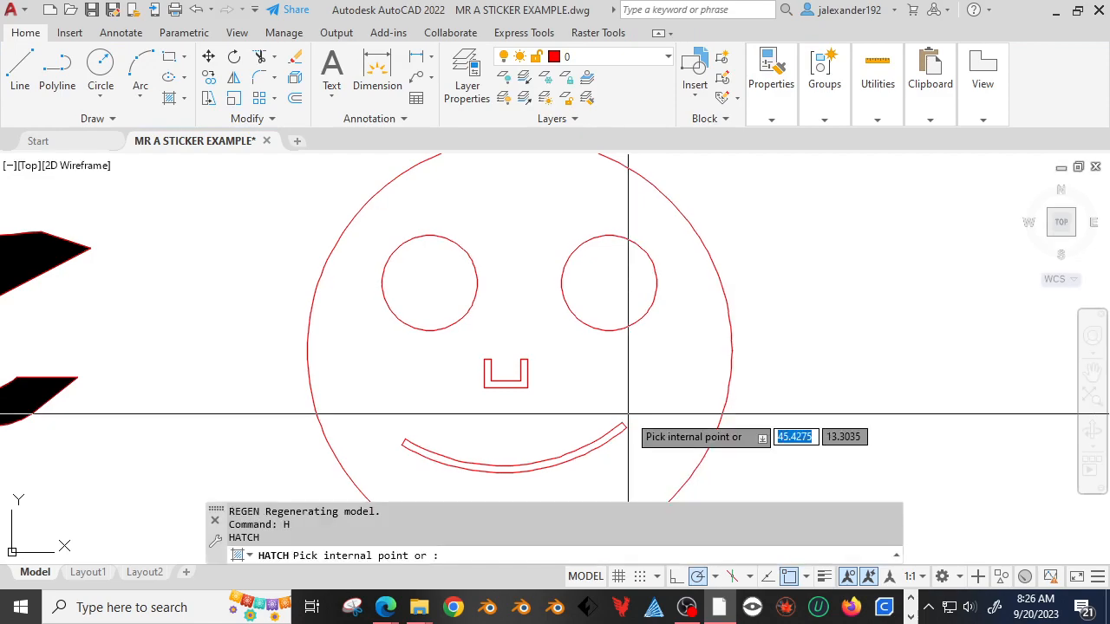
click(527, 334)
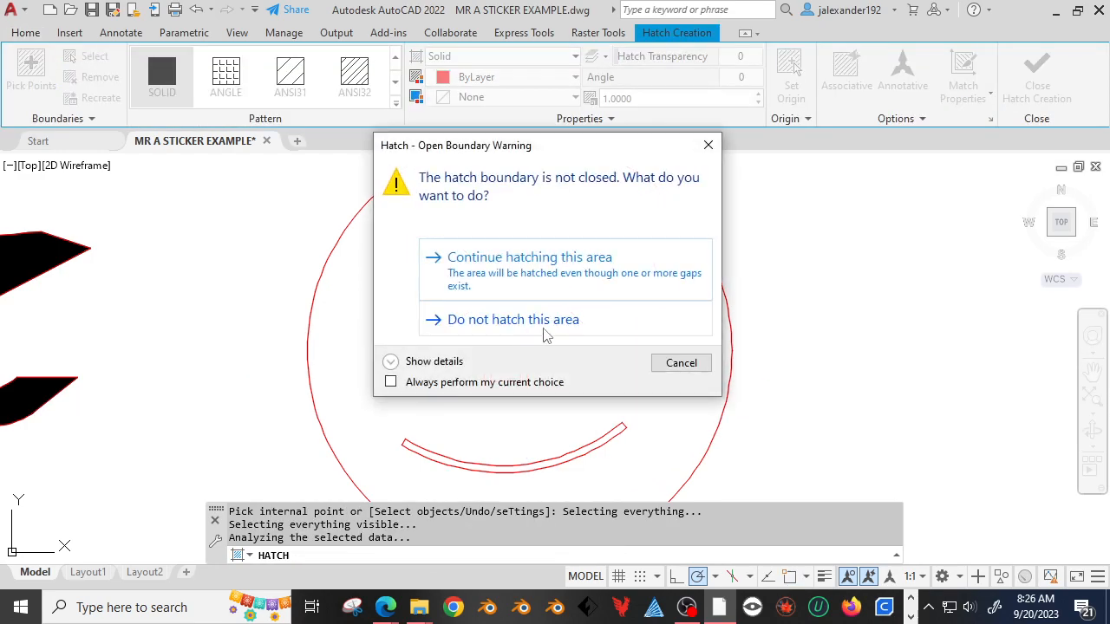
click(542, 334)
key(Escape)
- Examine the line ends and corners of the nose and mouth outlines up close for gaps in the boundary
scroll(586, 359, up, 4)
scroll(586, 359, up, 5)
scroll(520, 330, down, 3)
scroll(529, 315, down, 3)
scroll(708, 294, up, 7)
scroll(742, 277, down, 4)
scroll(741, 273, up, 6)
scroll(670, 309, down, 6)
scroll(641, 260, up, 6)
scroll(659, 365, down, 8)
scroll(605, 397, up, 7)
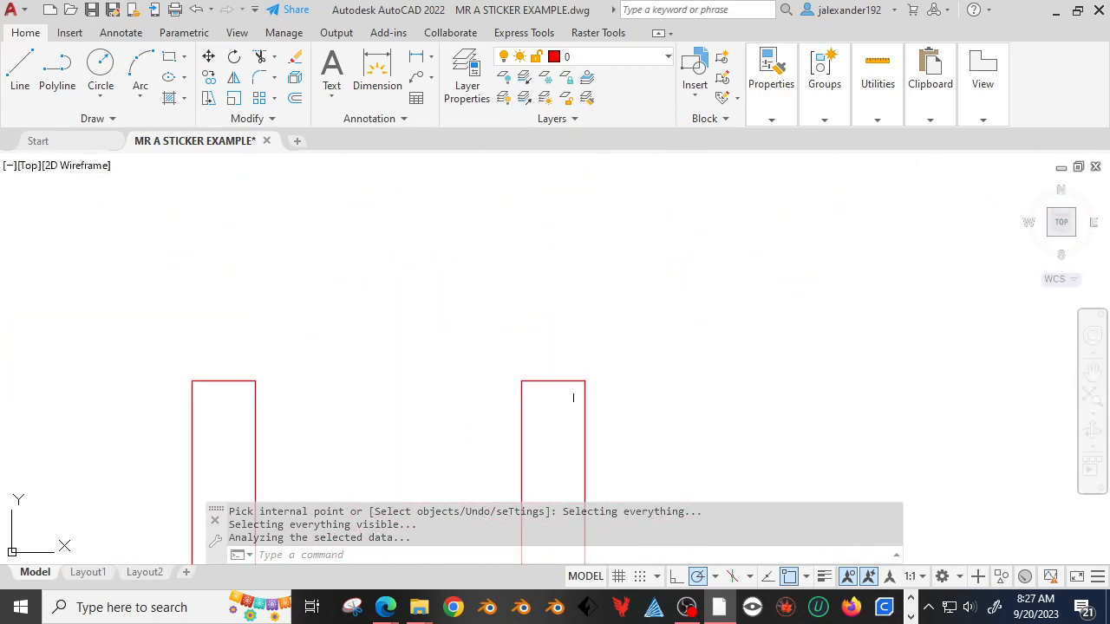
scroll(538, 308, down, 3)
scroll(509, 297, up, 5)
scroll(324, 407, down, 3)
scroll(441, 387, down, 5)
scroll(546, 339, down, 3)
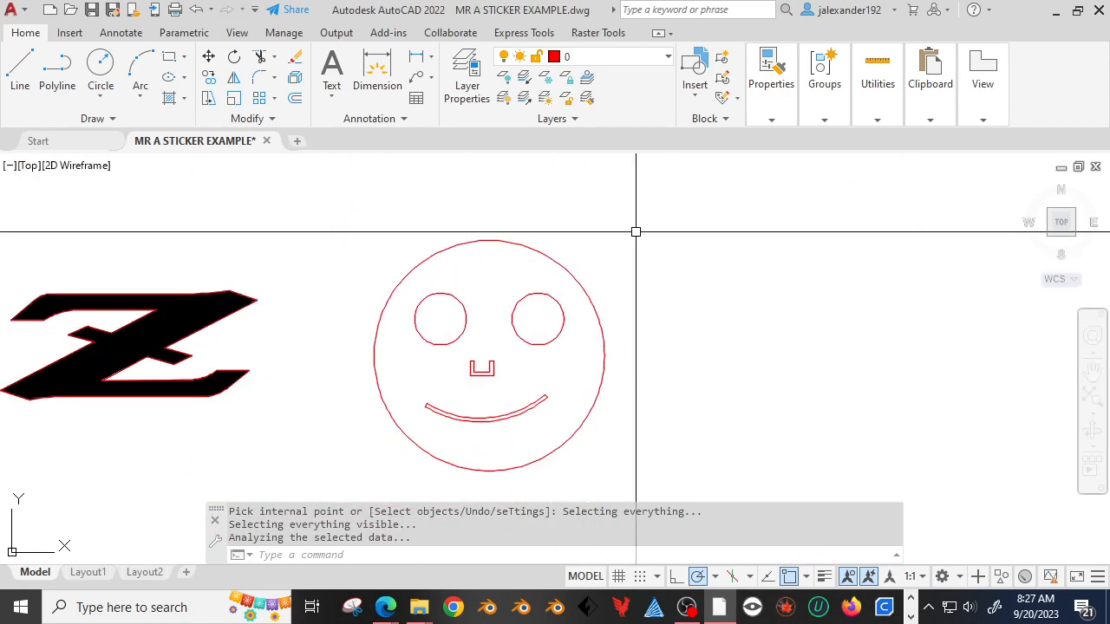
- Select all the smiley-face linework and join the loose nose and mouth segments into closed polylines
click(635, 232)
click(345, 492)
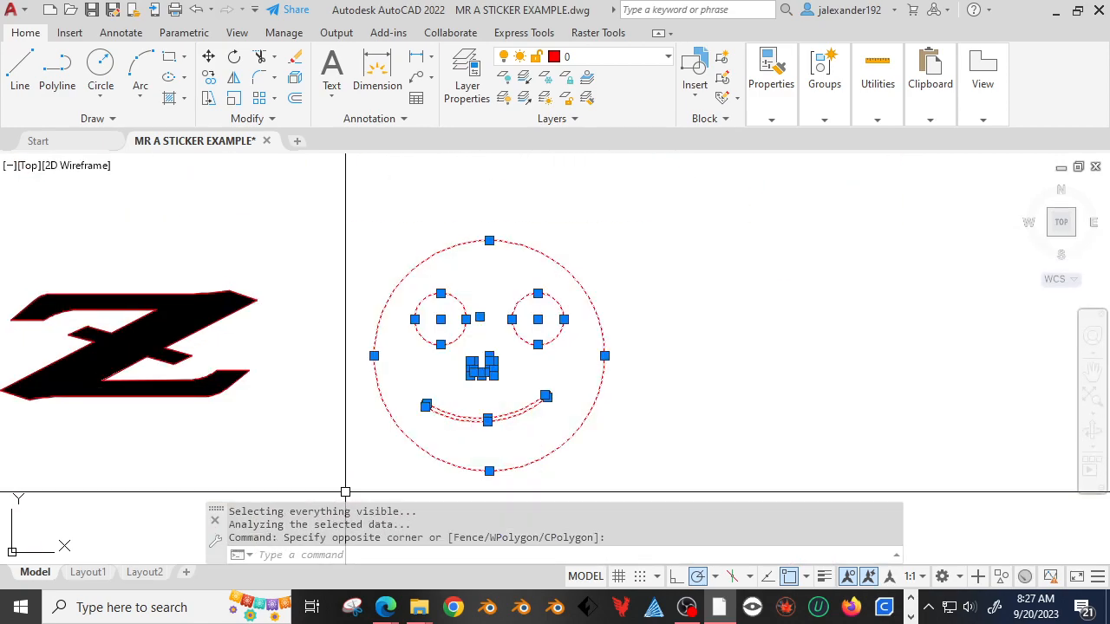
text(j)
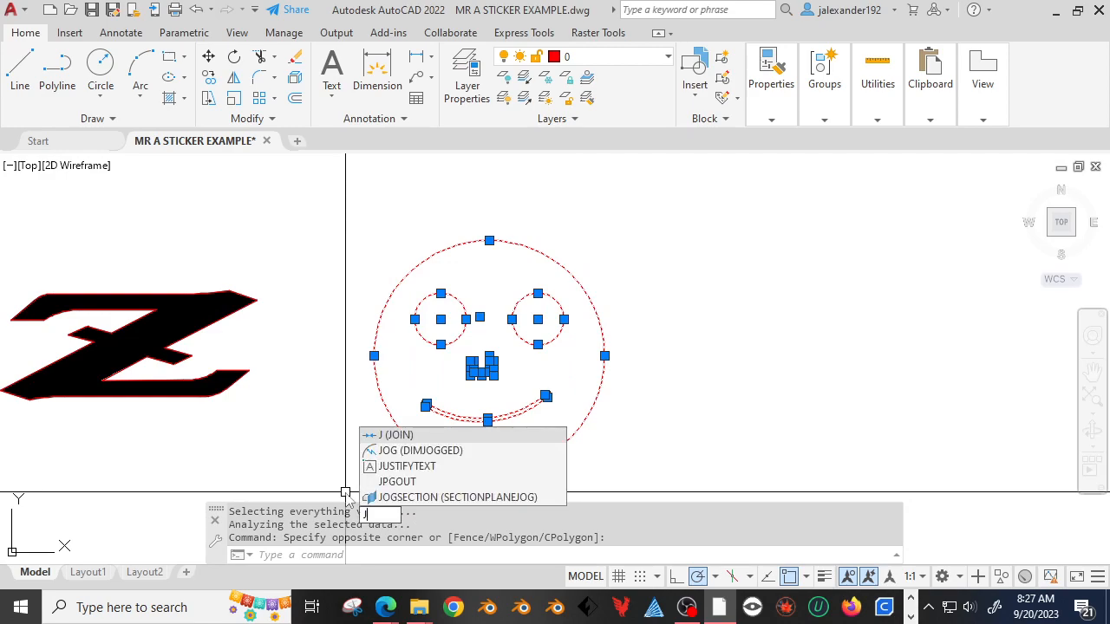
key(Return)
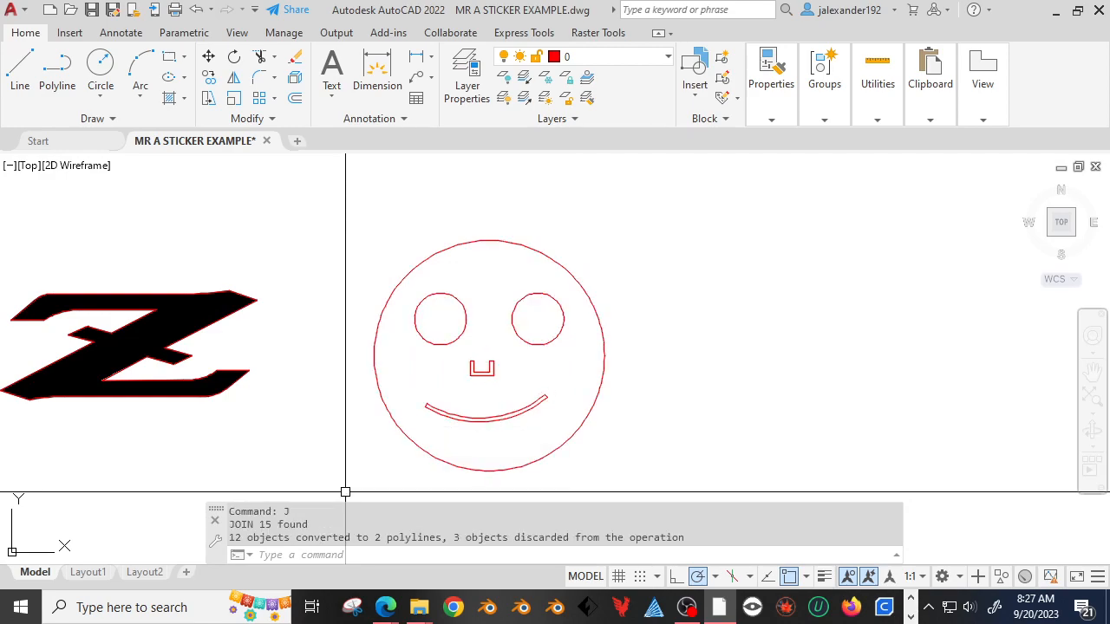
- Select the joined mouth and other face outlines one at a time up close to check that each is continuous
click(479, 419)
scroll(509, 422, up, 6)
key(Escape)
click(568, 392)
key(Escape)
click(426, 241)
key(Escape)
scroll(472, 287, down, 4)
scroll(521, 311, down, 2)
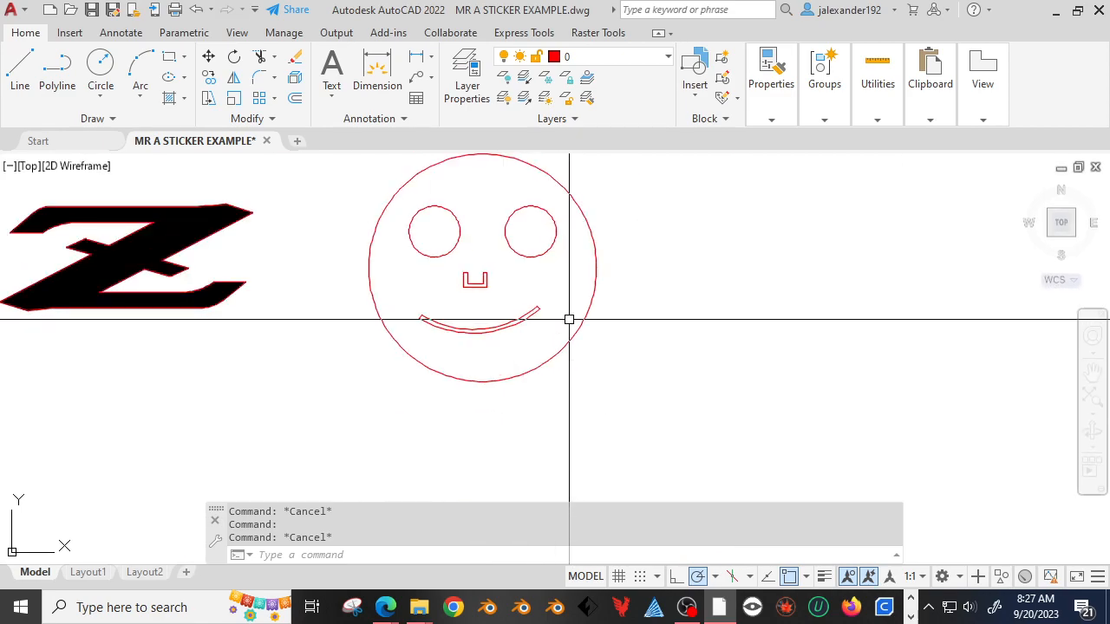
middle_drag(575, 322, 558, 361)
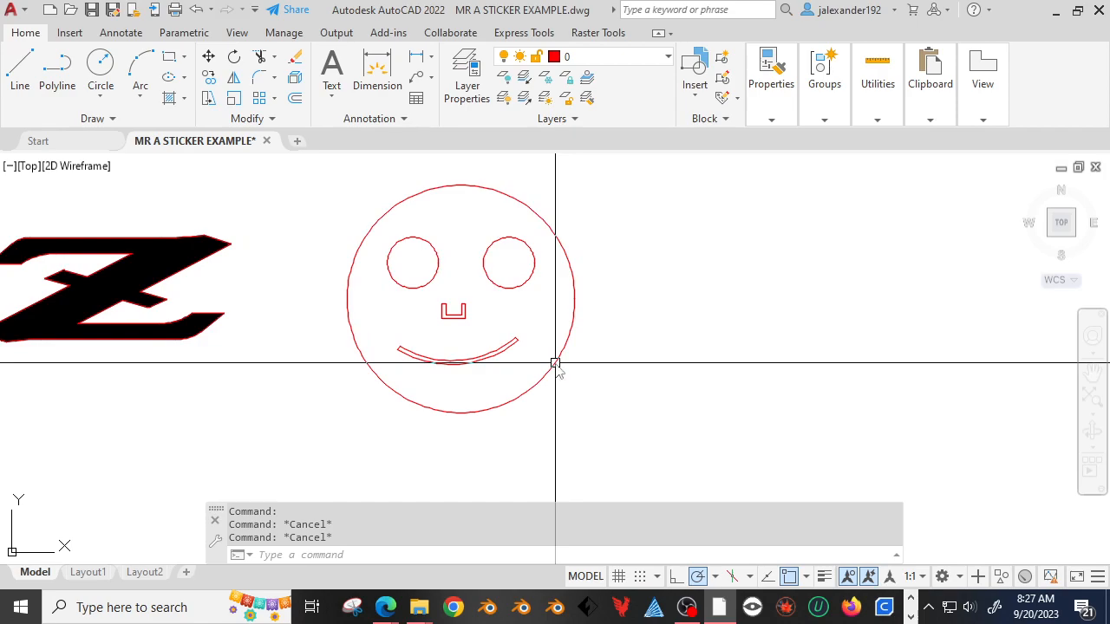
- Draw two slanted lines across the whole face, one between the nose and mouth and one through the eyes
text(l)
key(Return)
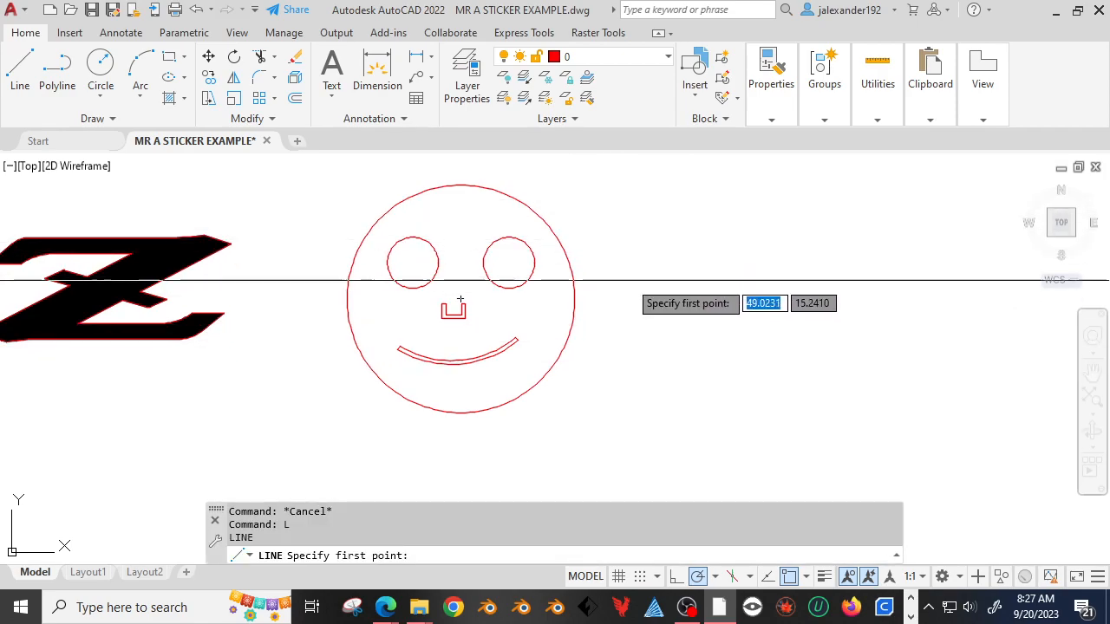
click(621, 293)
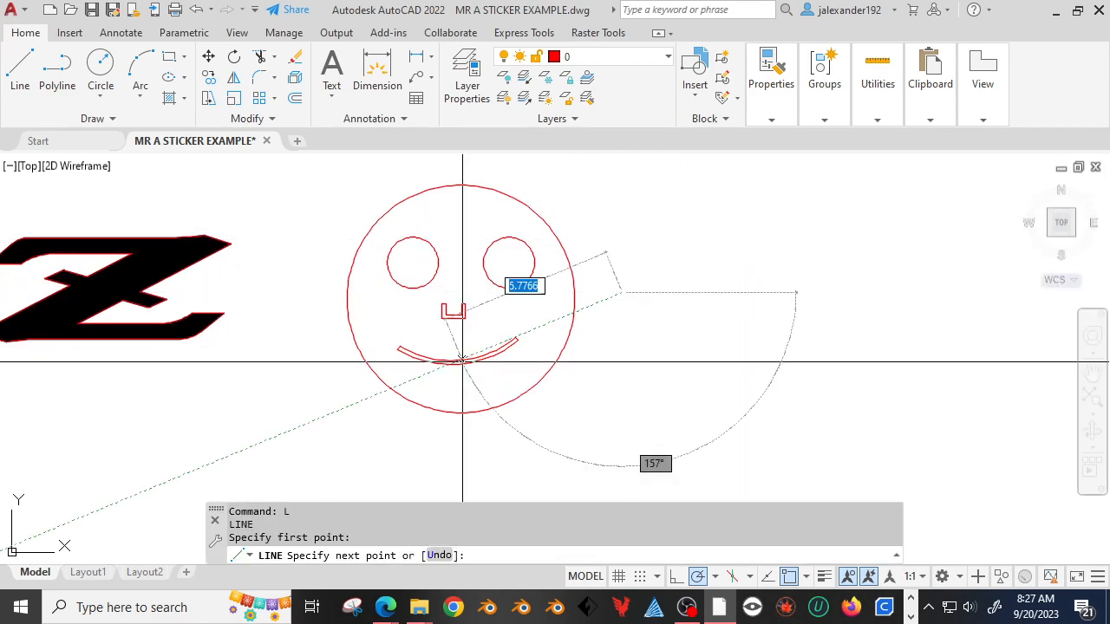
click(258, 364)
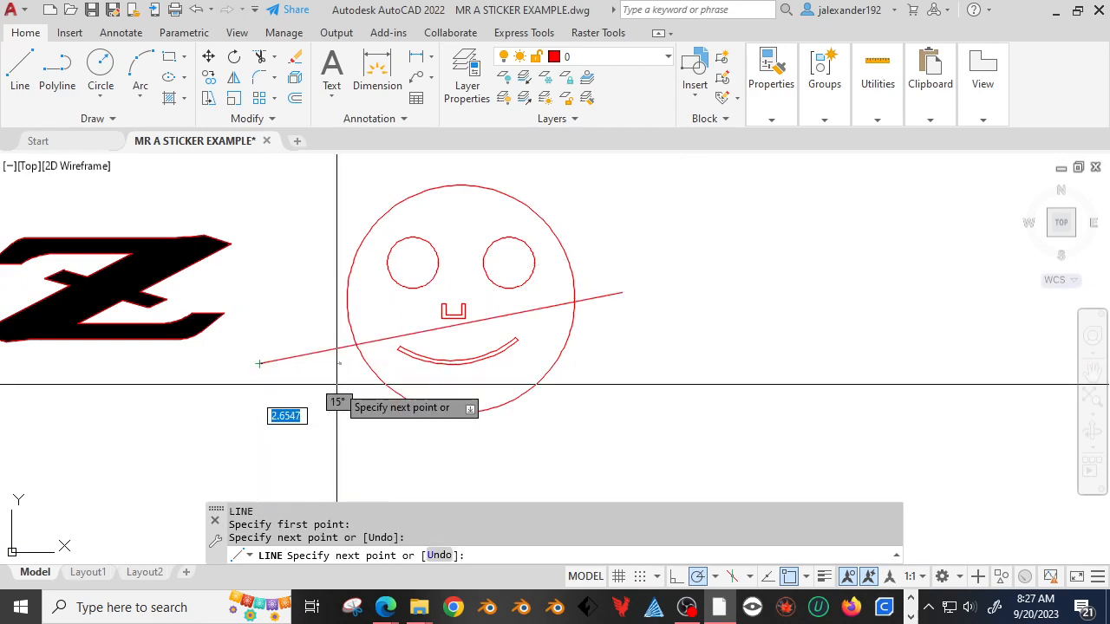
key(Return)
key(Return)
click(293, 228)
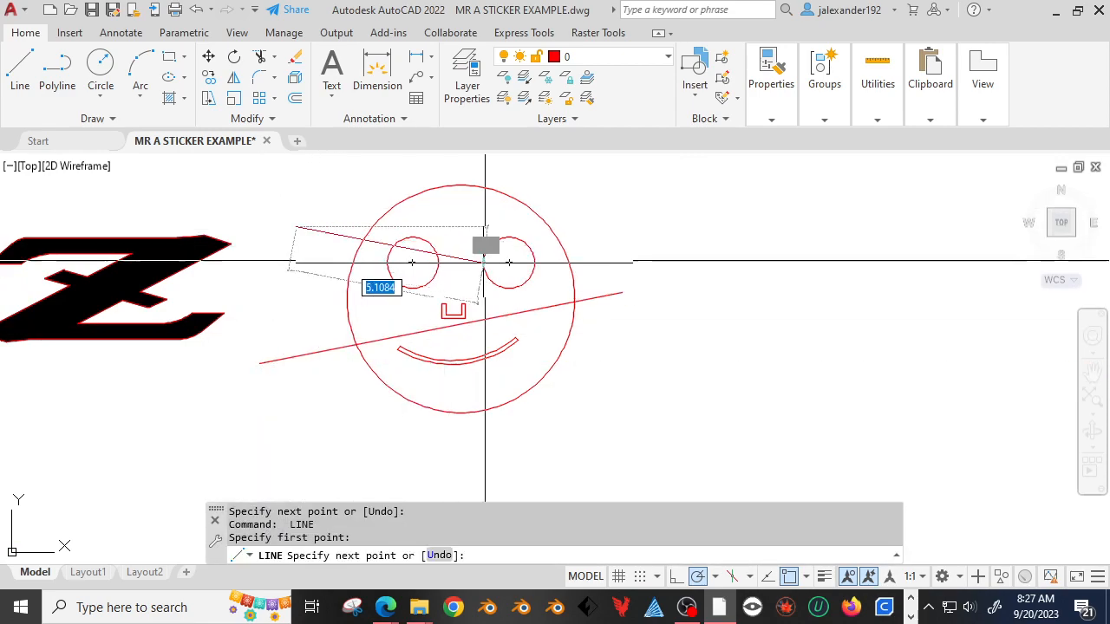
click(716, 301)
key(Escape)
- Apply a SOLID hatch to all the divided sections of the face, leaving the eyes, nose and mouth unfilled
text(H)
key(Return)
click(513, 373)
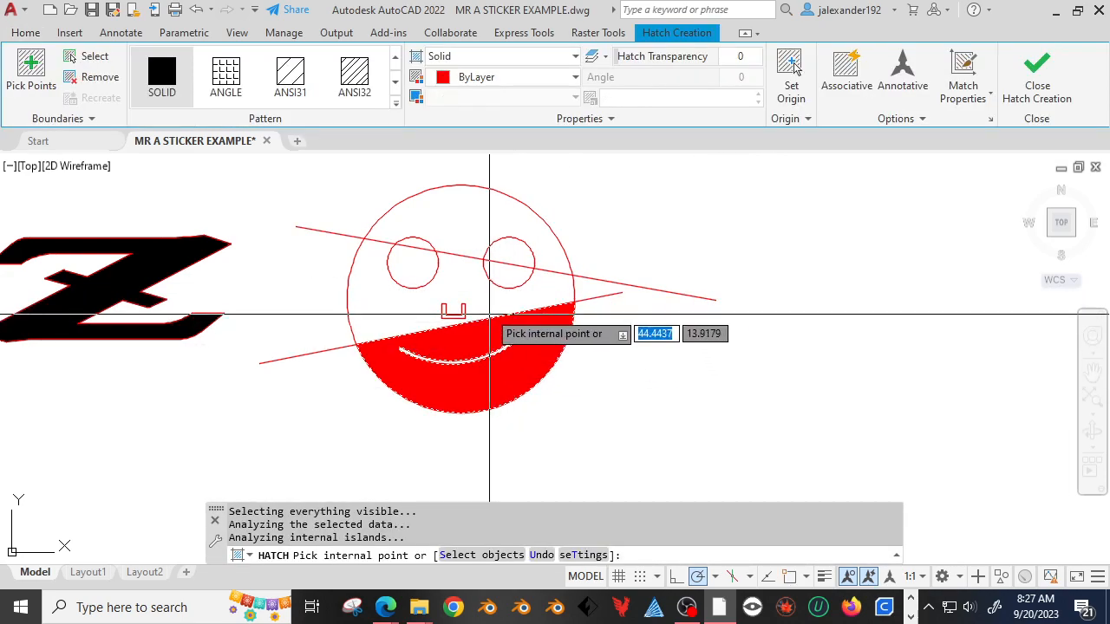
click(481, 297)
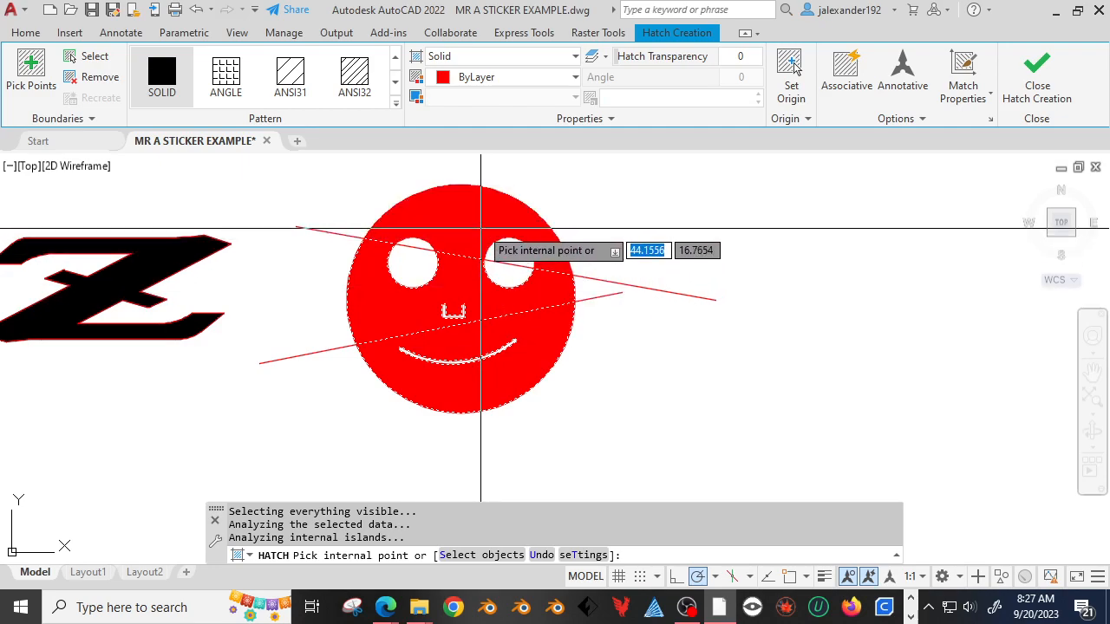
key(Return)
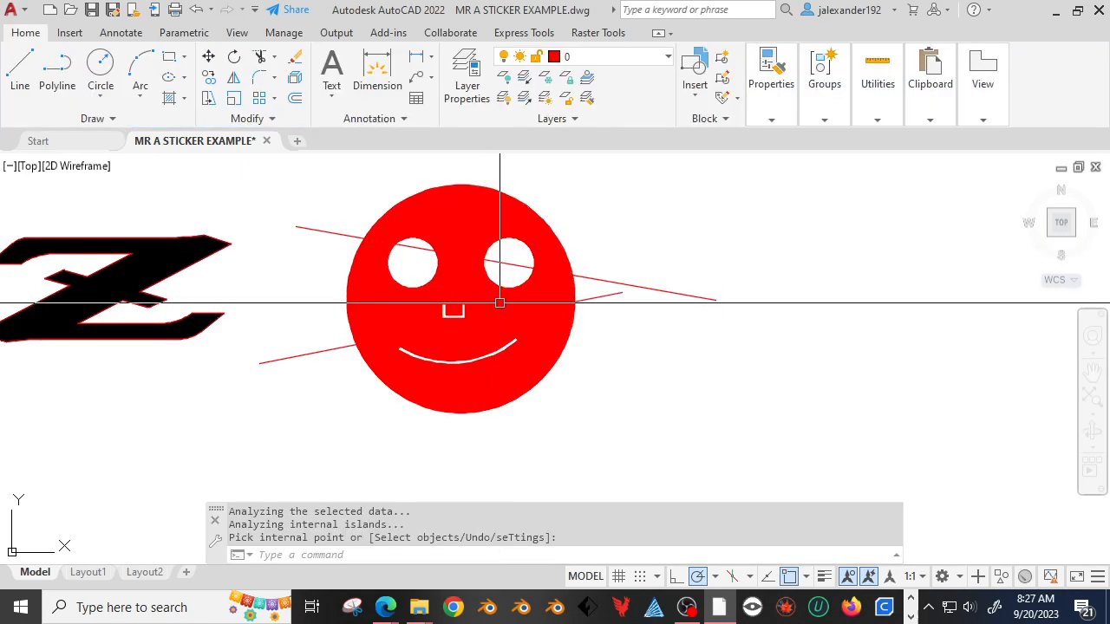
- Erase the two slanted dividing lines that cross the face
click(308, 227)
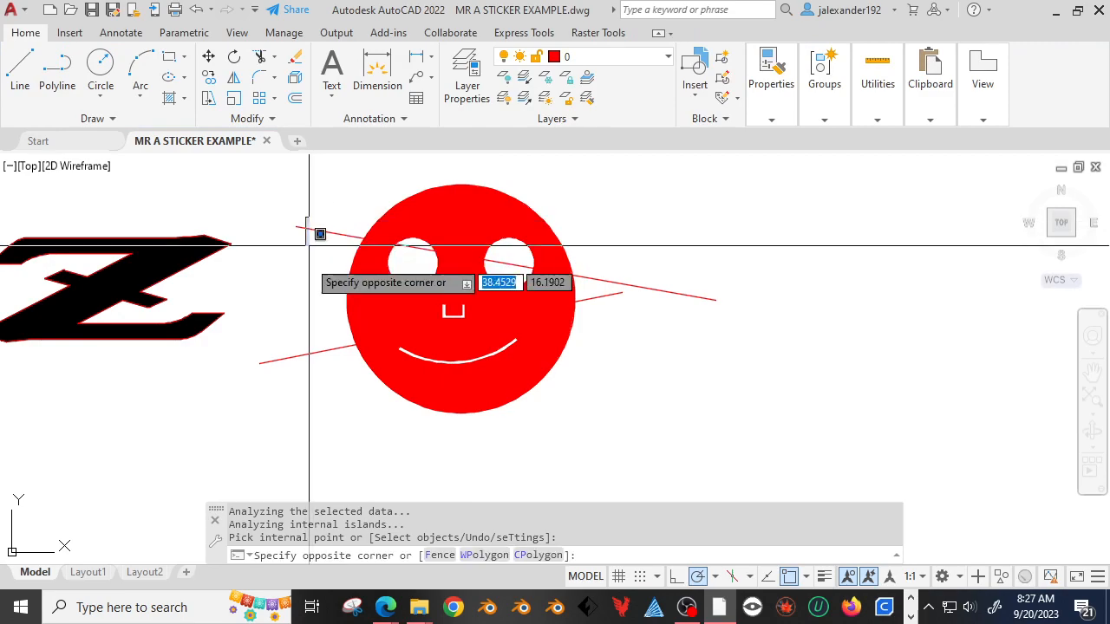
click(251, 398)
key(Delete)
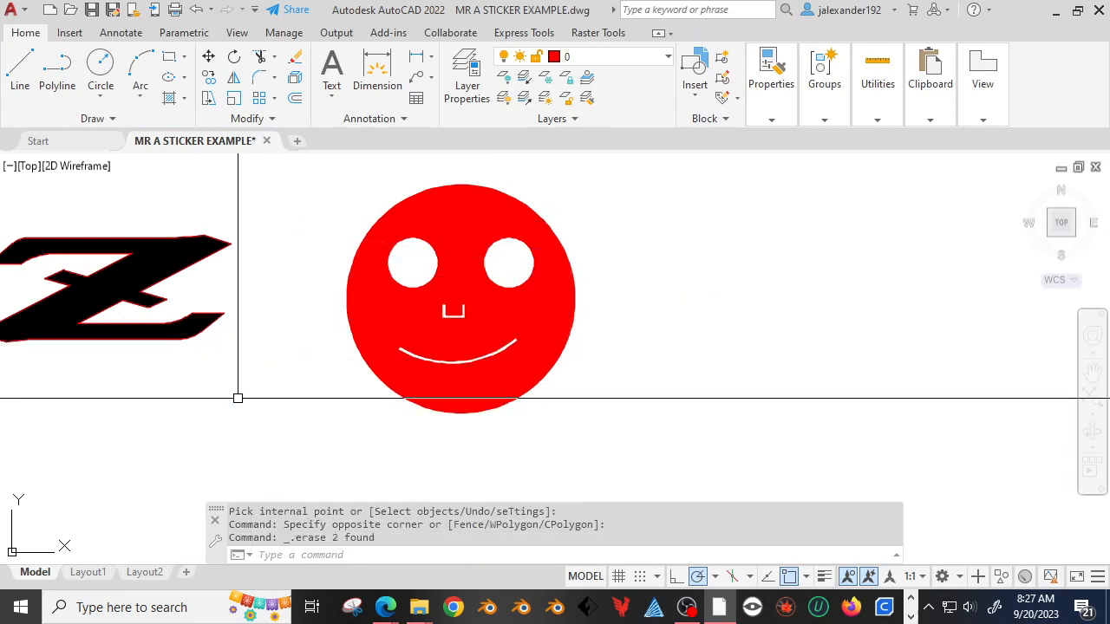
- Examine the face's solid hatch as a single object and look closely at the nose and mouth openings
click(401, 310)
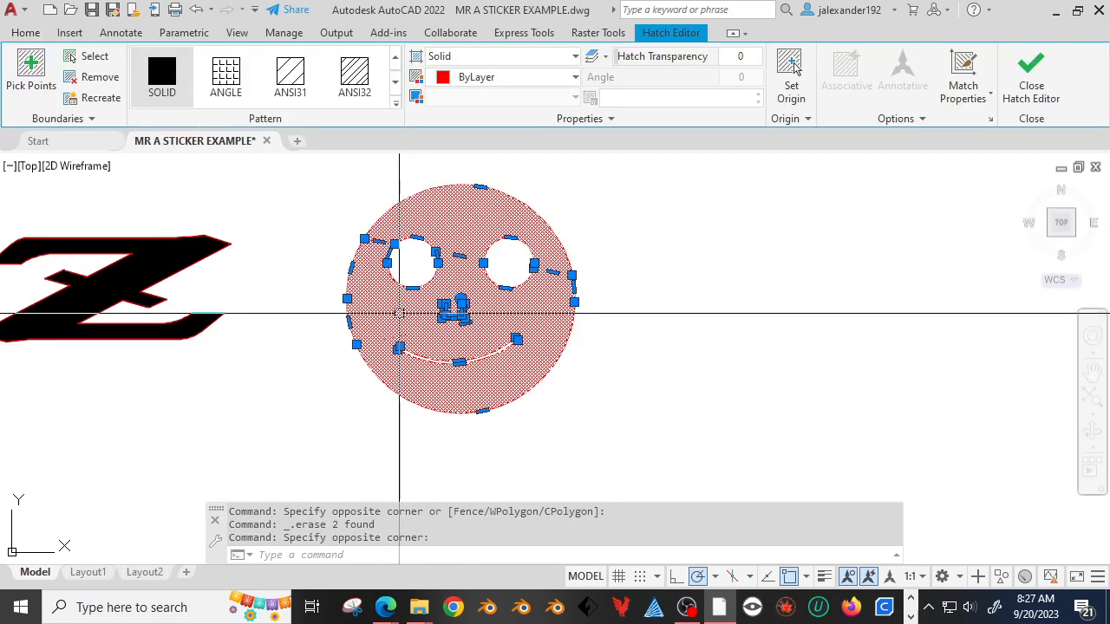
key(Escape)
scroll(515, 292, up, 3)
mouse_move(689, 330)
middle_down()
mouse_move(692, 353)
mouse_move(659, 322)
mouse_move(686, 332)
middle_up()
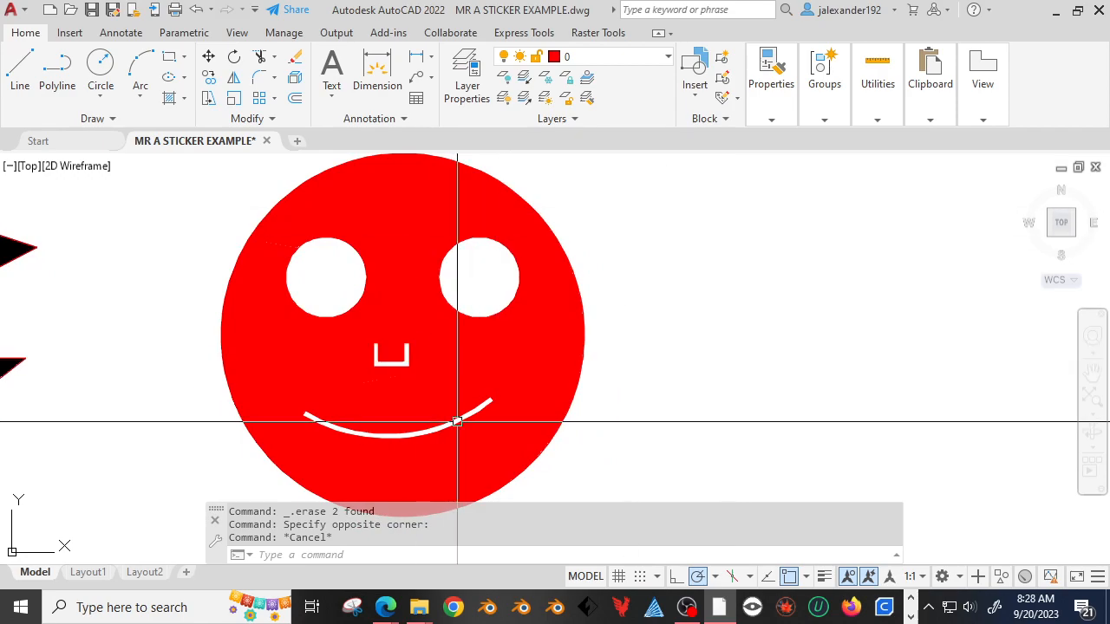
scroll(354, 435, up, 2)
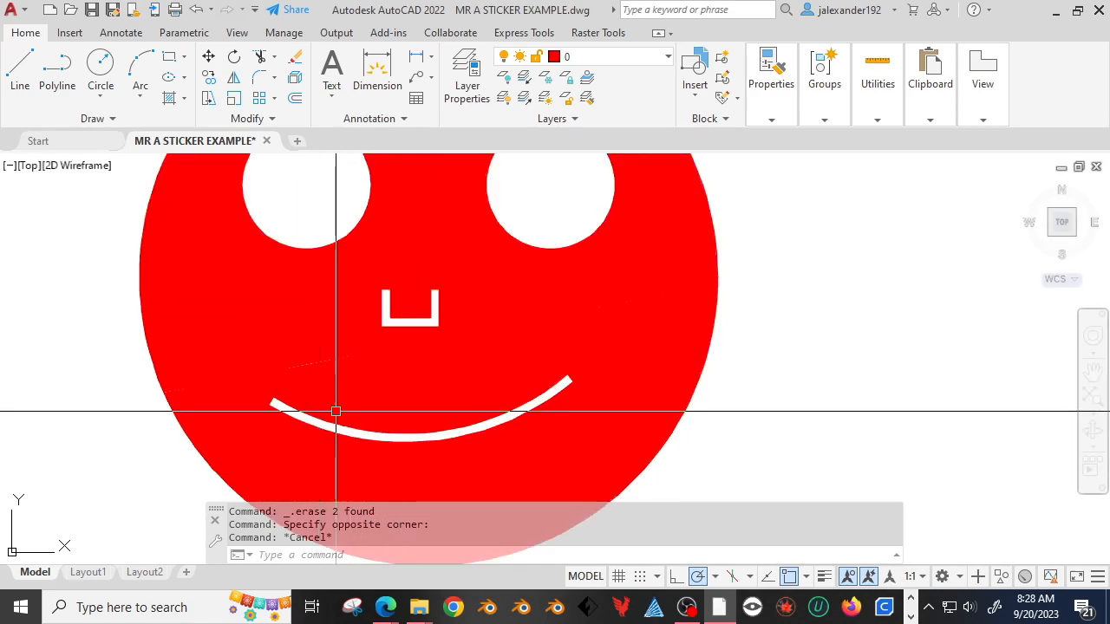
scroll(507, 307, down, 2)
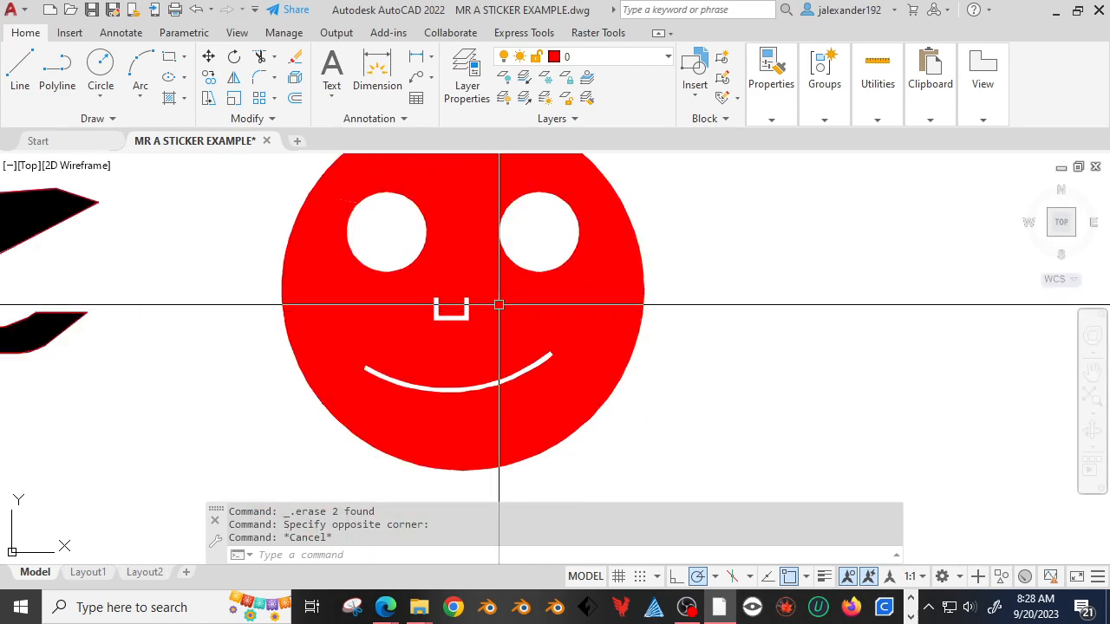
key(Escape)
scroll(640, 303, down, 2)
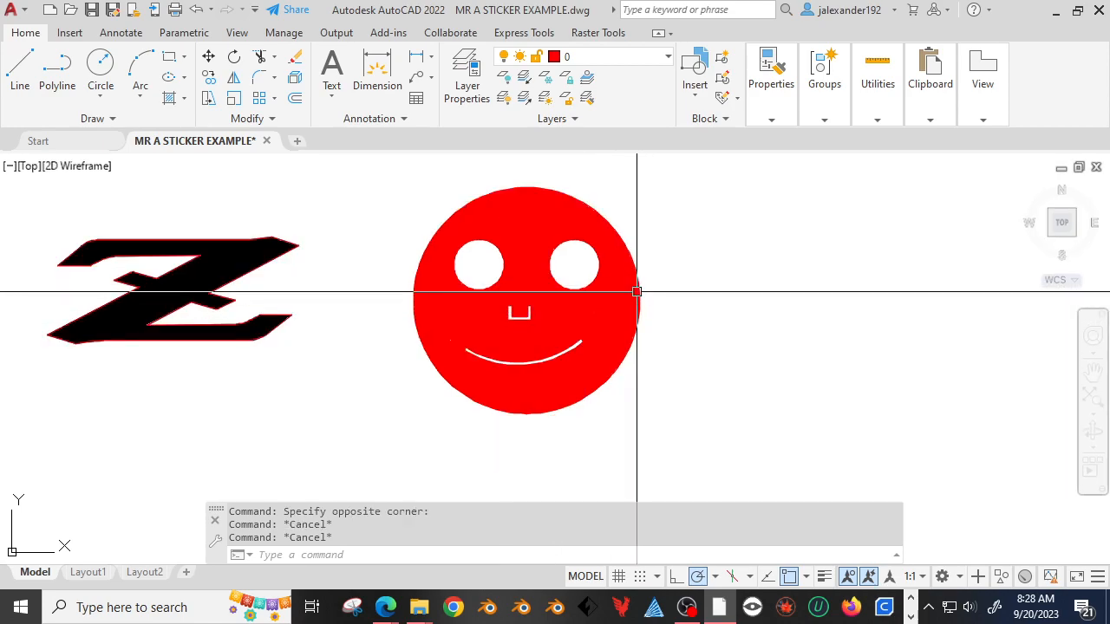
- Erase the solid hatch from the face, keeping the outlines of the head, eyes, nose and mouth
click(572, 303)
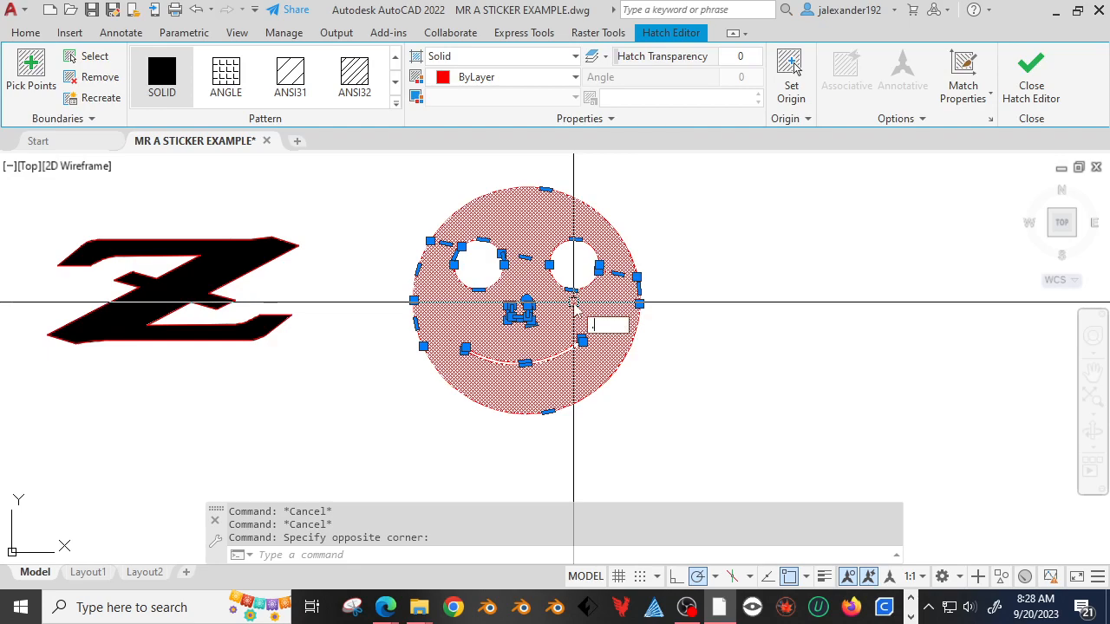
key(Escape)
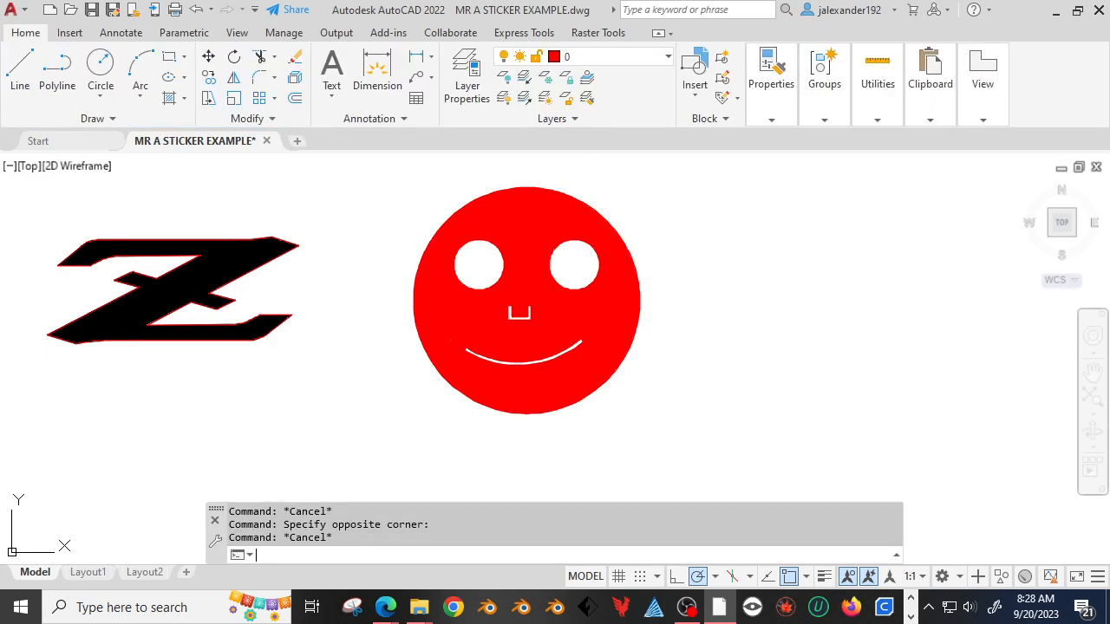
click(574, 322)
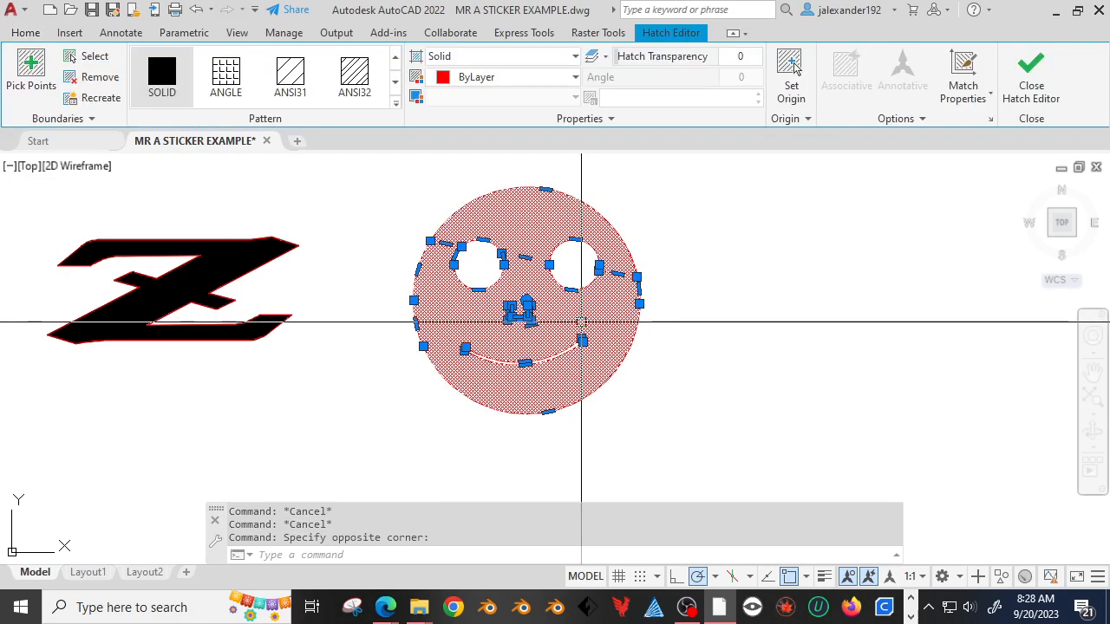
key(Delete)
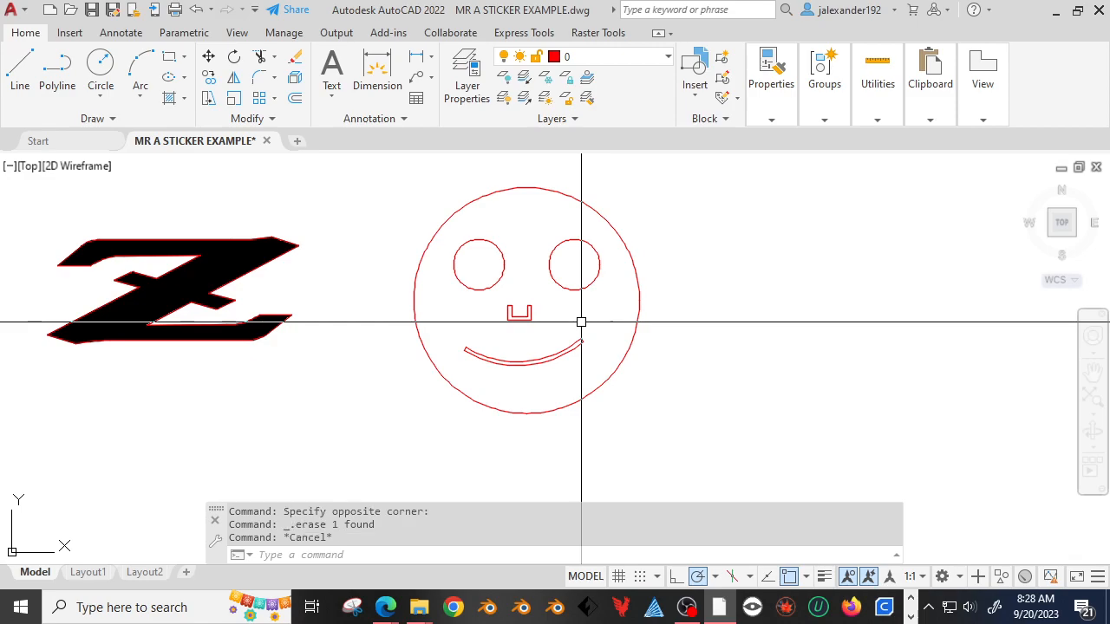
text(a)
key(Return)
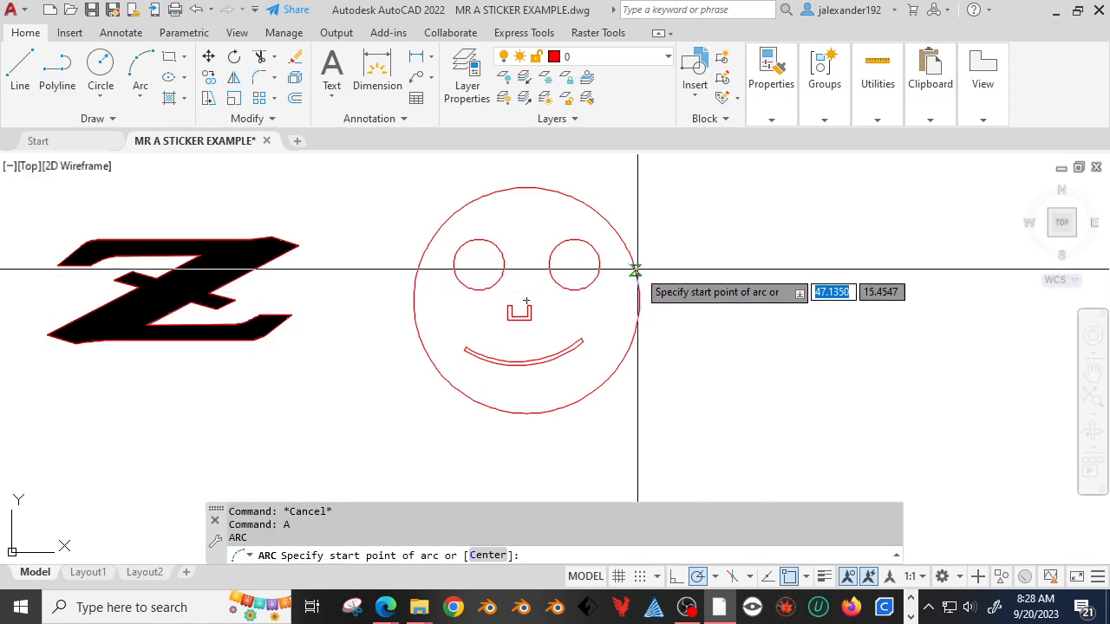
click(638, 269)
click(683, 308)
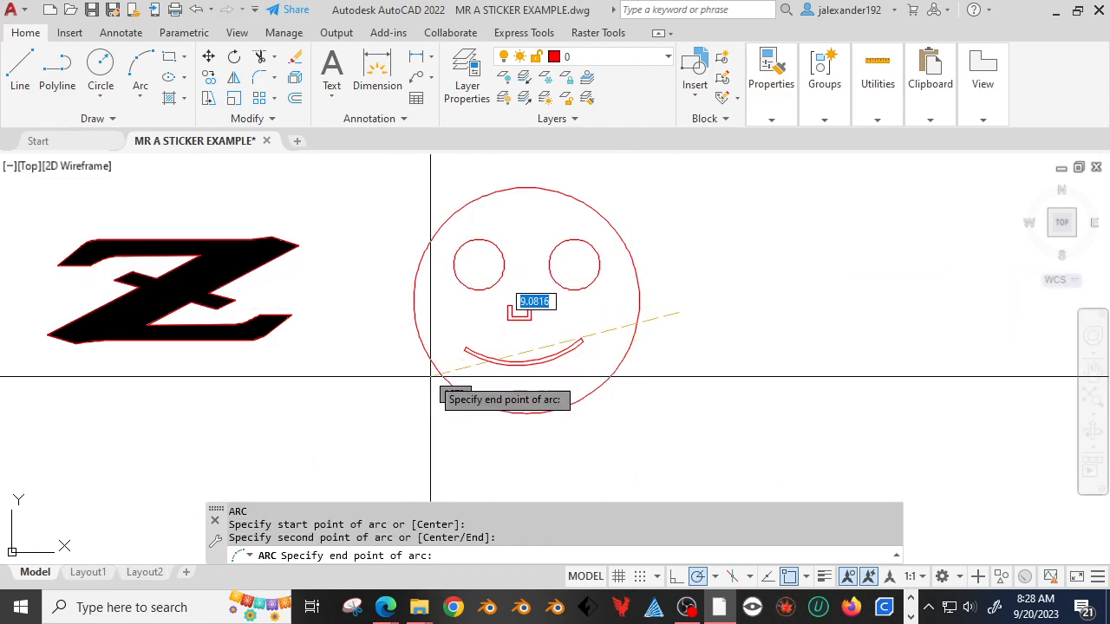
key(Escape)
text(SPL)
key(Return)
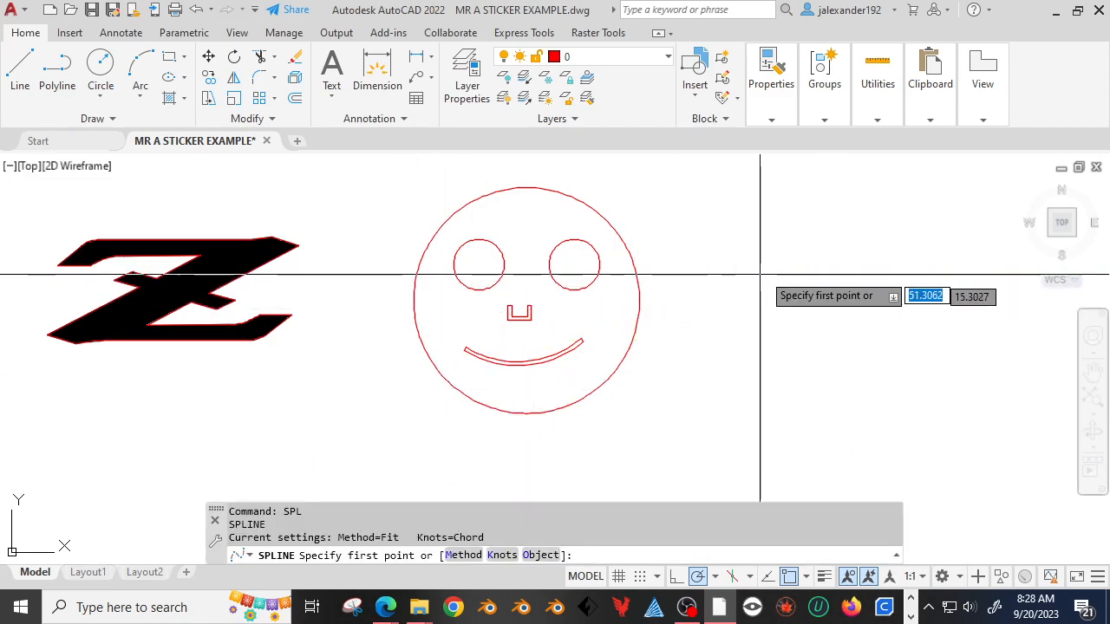
click(640, 301)
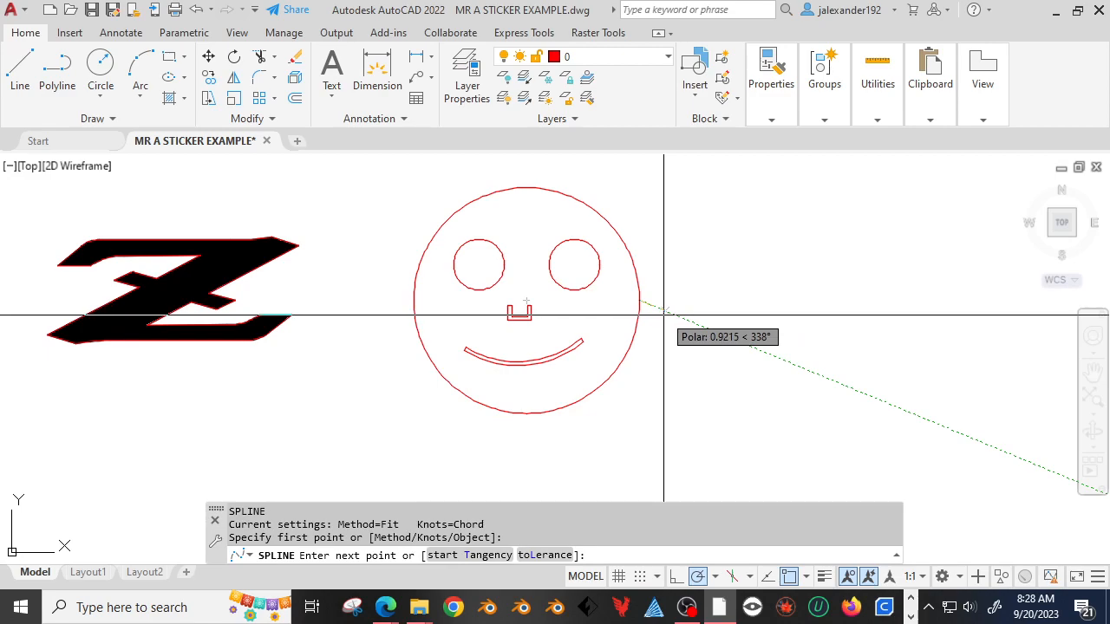
key(Escape)
- Draw a thin closed hat brim about 9.6 units long with lines across the face just above the eyes, overhanging both sides
mouse_move(674, 270)
middle_down()
mouse_move(674, 332)
mouse_move(654, 330)
middle_up()
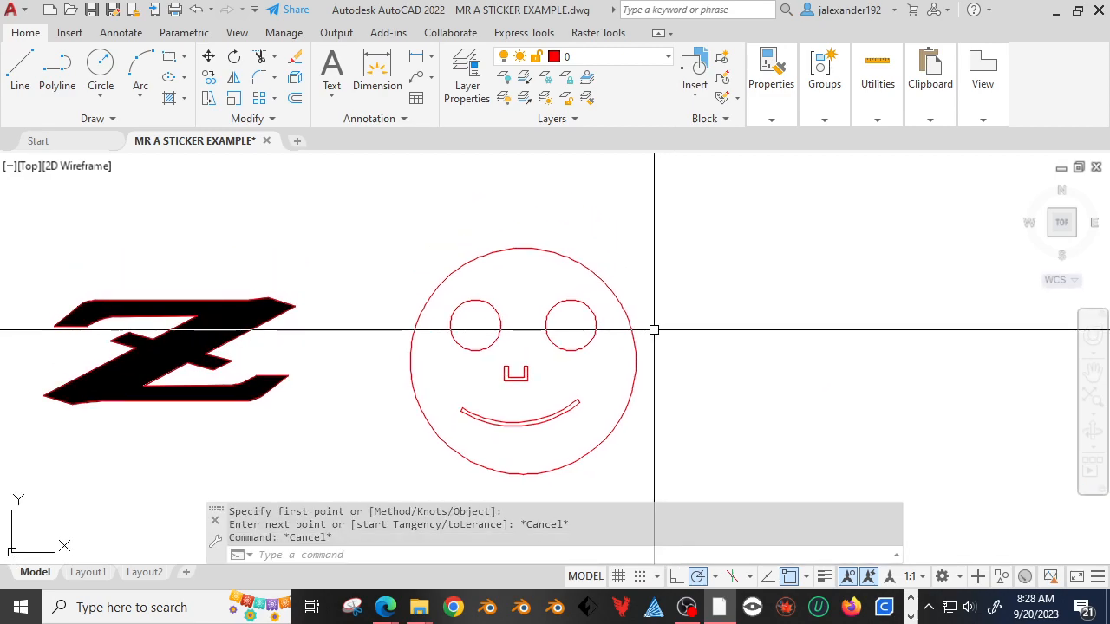
key(Return)
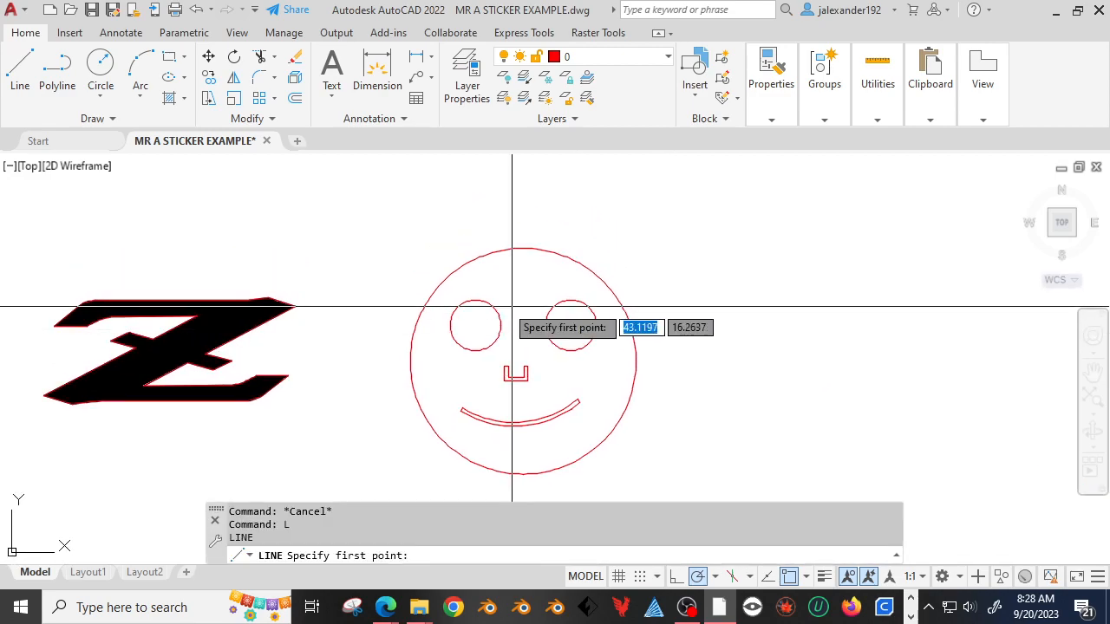
click(381, 296)
click(668, 296)
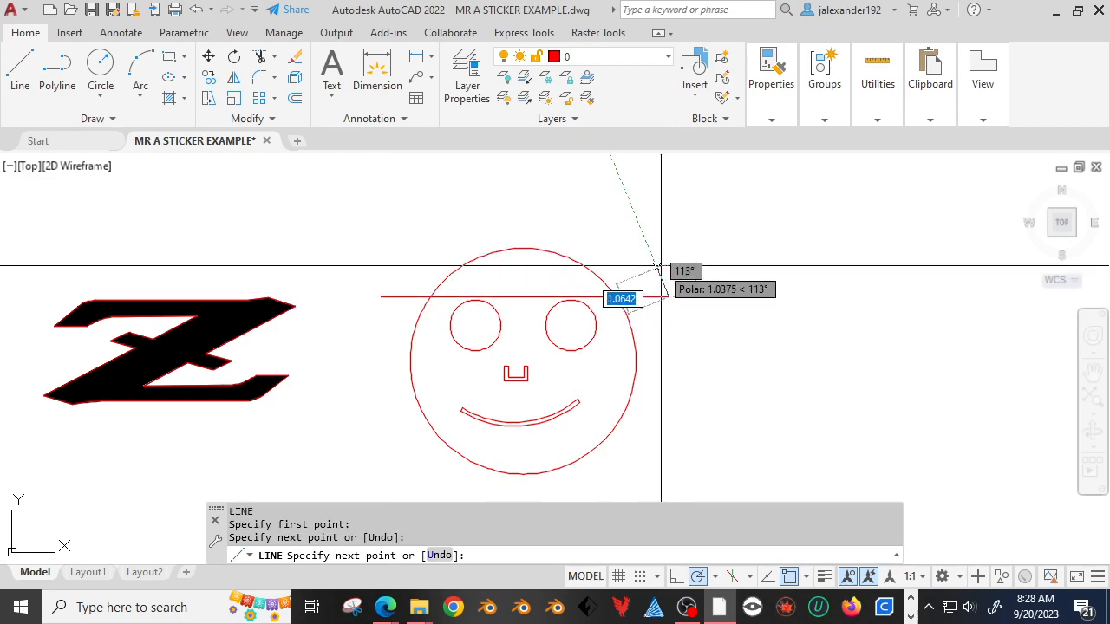
click(668, 278)
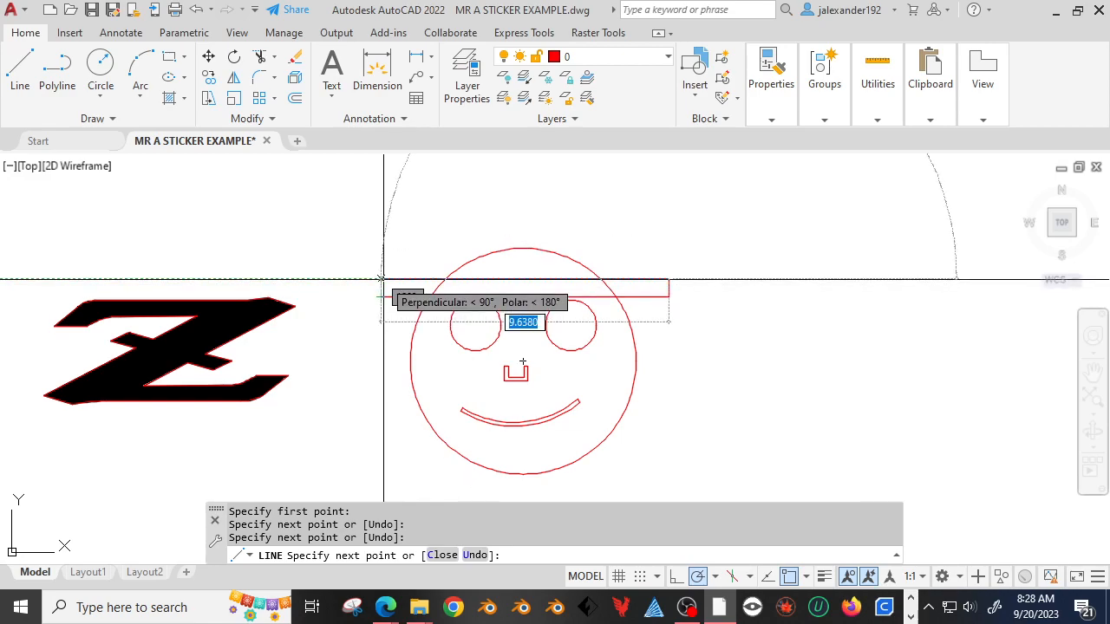
click(382, 297)
click(382, 297)
key(Escape)
scroll(439, 289, up, 4)
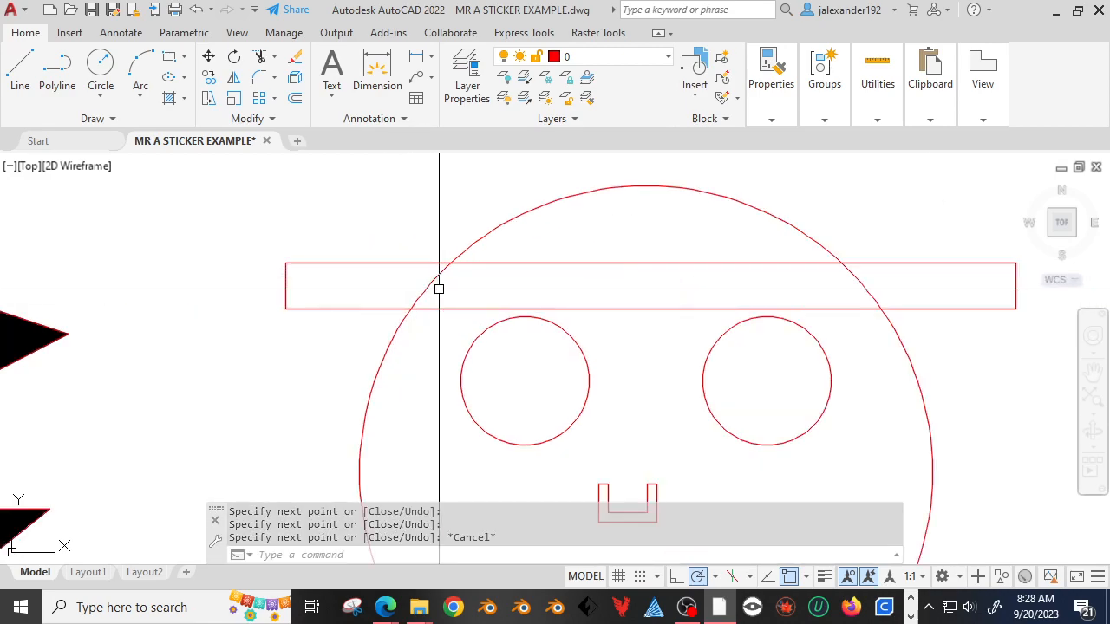
key(space)
click(297, 267)
key(Escape)
- Draw the hat's crown on top of the brim with lines: a vertical left side, a horizontal top and a slanted right side
key(space)
click(443, 264)
scroll(439, 235, down, 6)
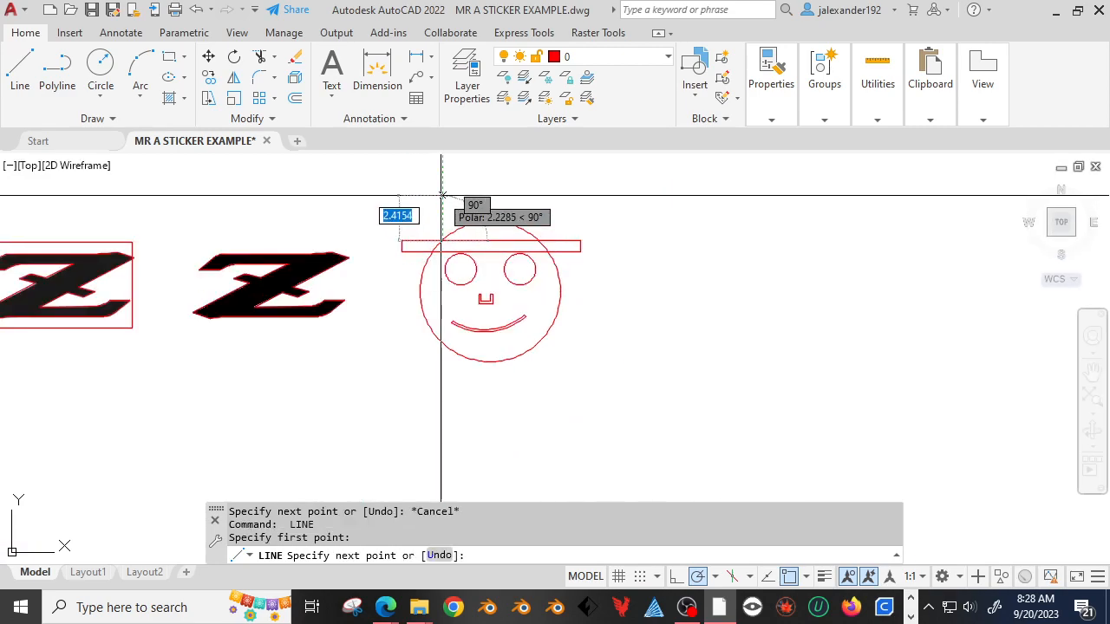
click(443, 175)
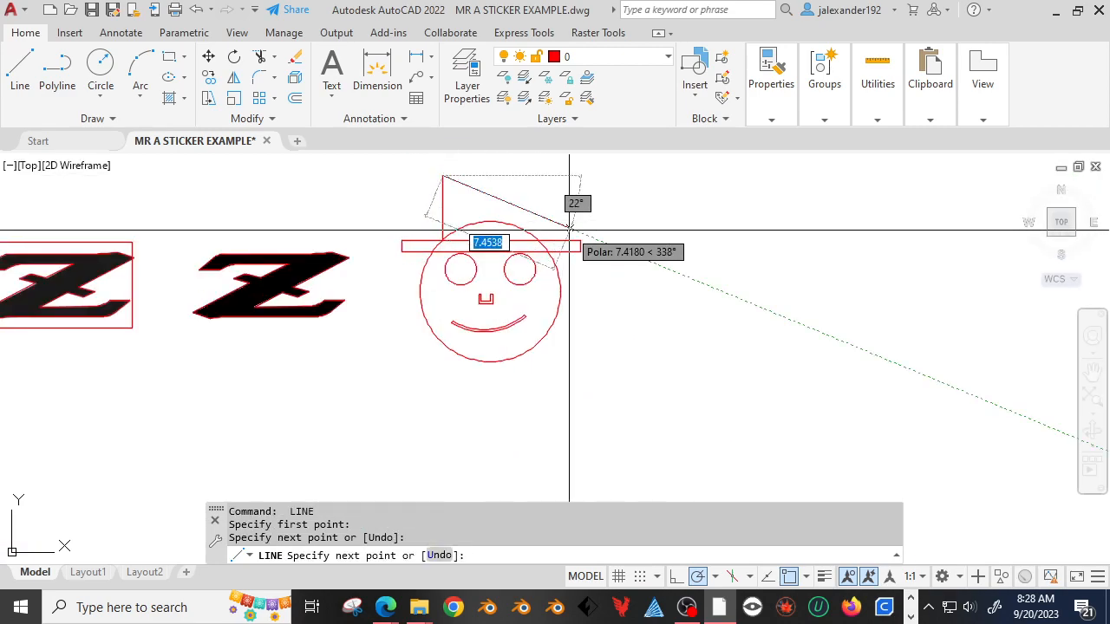
click(549, 176)
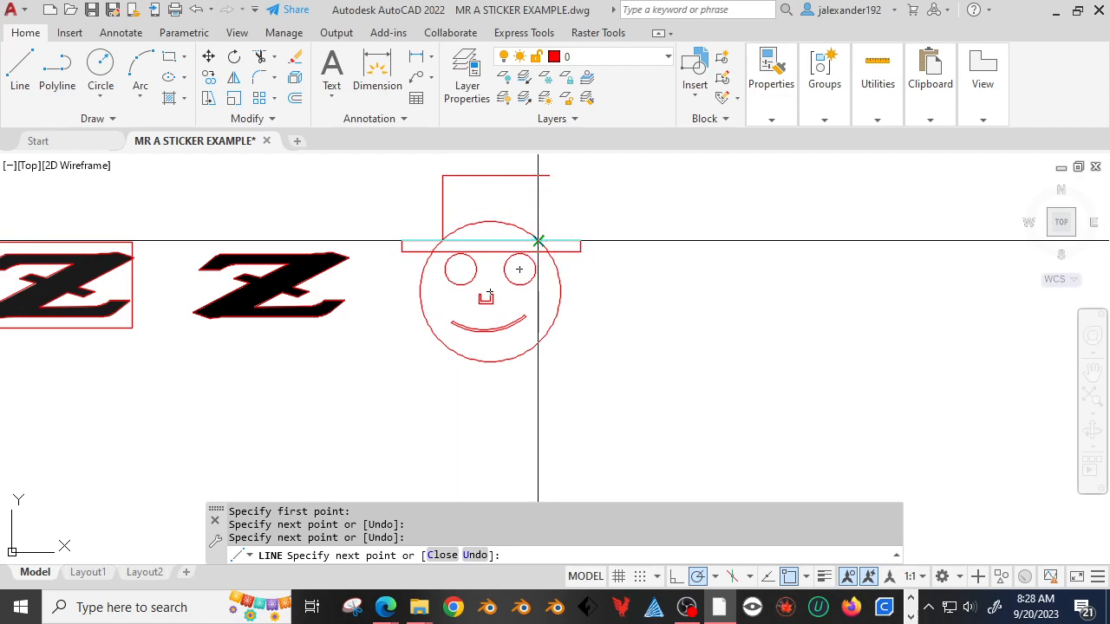
click(539, 241)
key(Escape)
scroll(551, 183, up, 2)
scroll(547, 177, up, 2)
click(551, 174)
click(549, 171)
key(Escape)
key(Escape)
scroll(484, 273, down, 2)
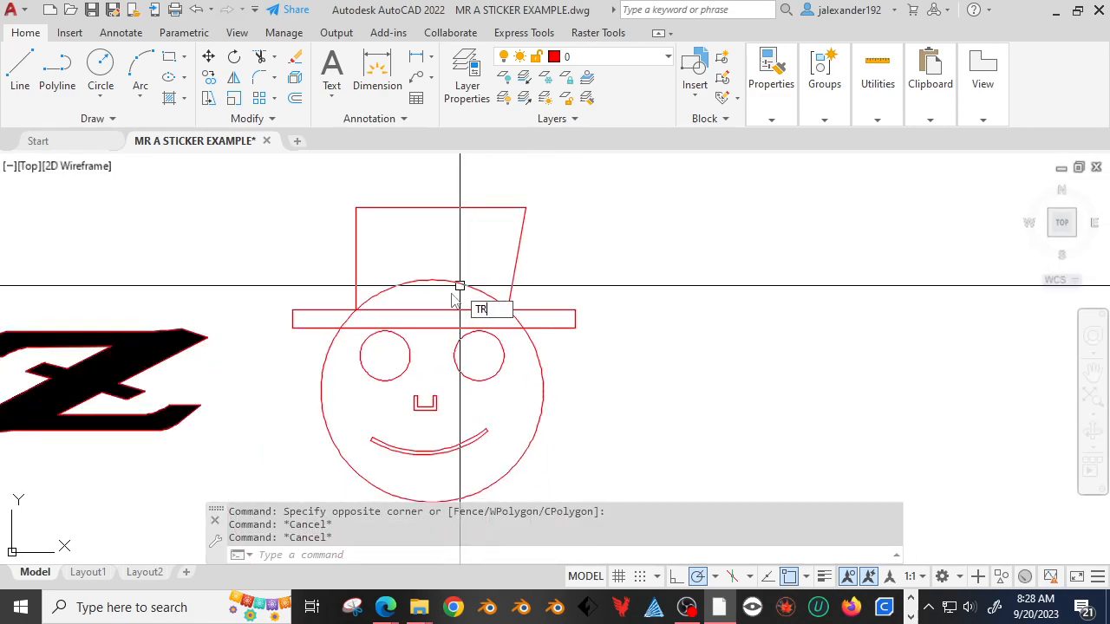
- Trim away the parts of the head circle that run inside the hat's crown and brim
text(tr)
key(Return)
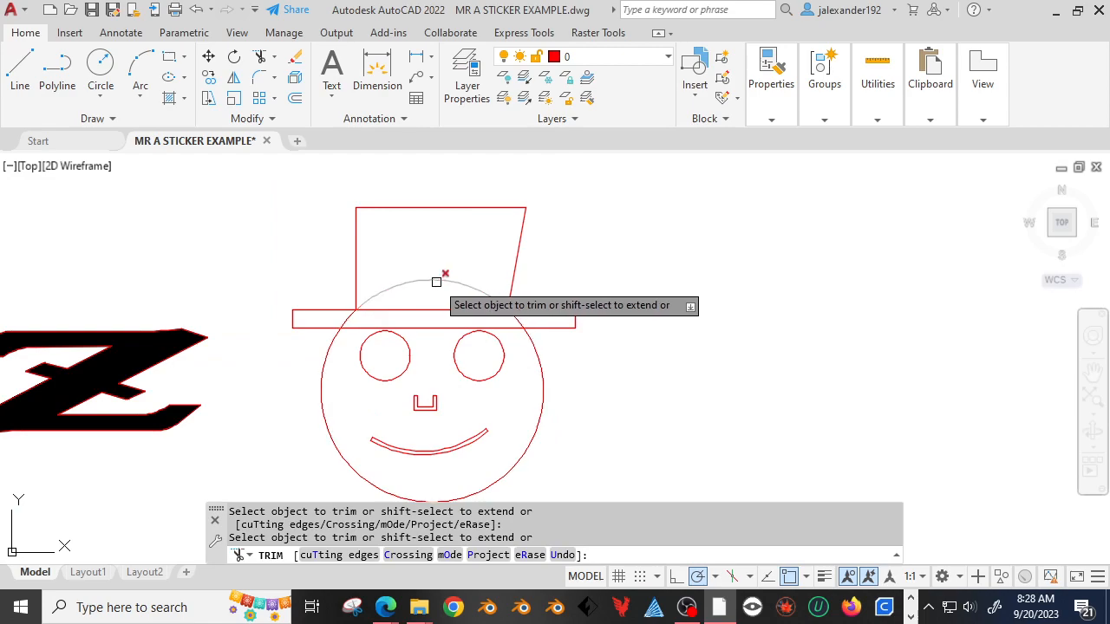
key(Escape)
key(Return)
click(423, 282)
click(426, 282)
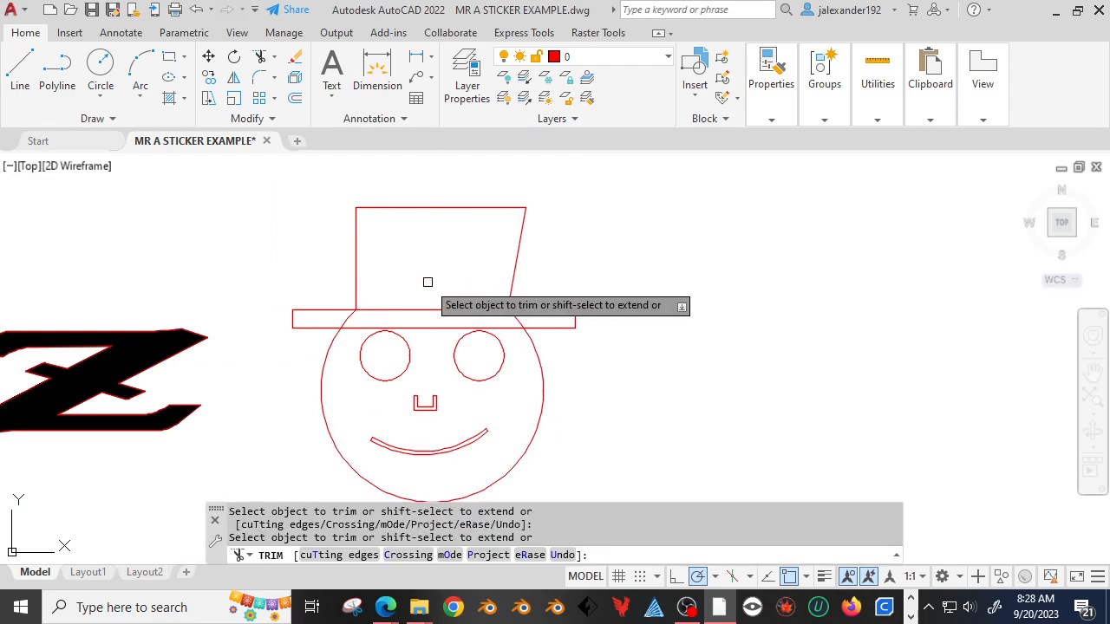
click(344, 319)
click(517, 317)
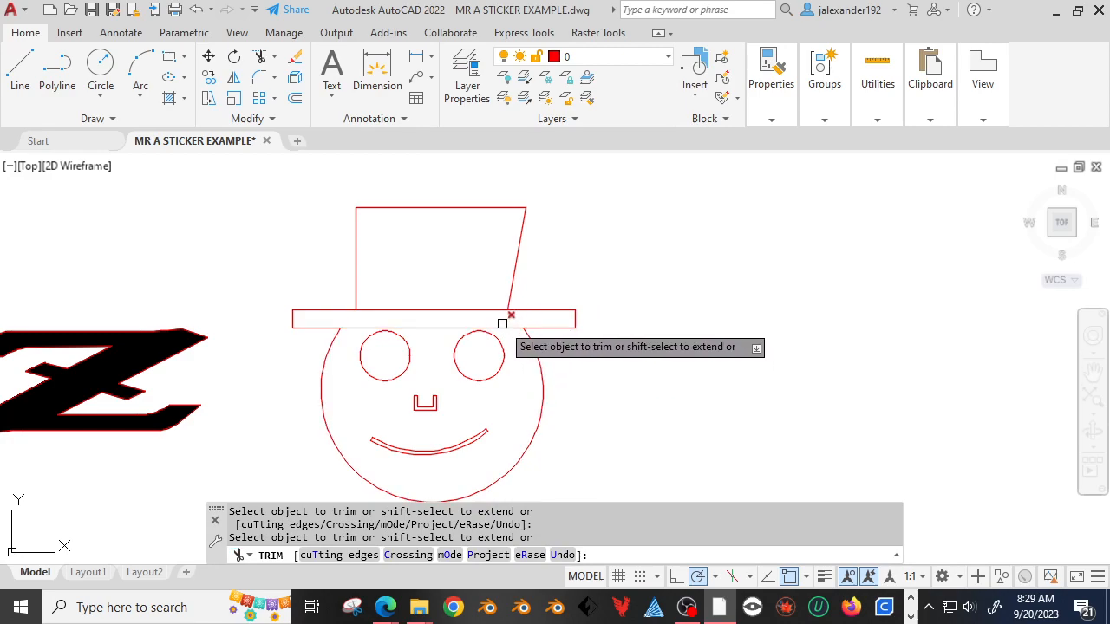
key(Escape)
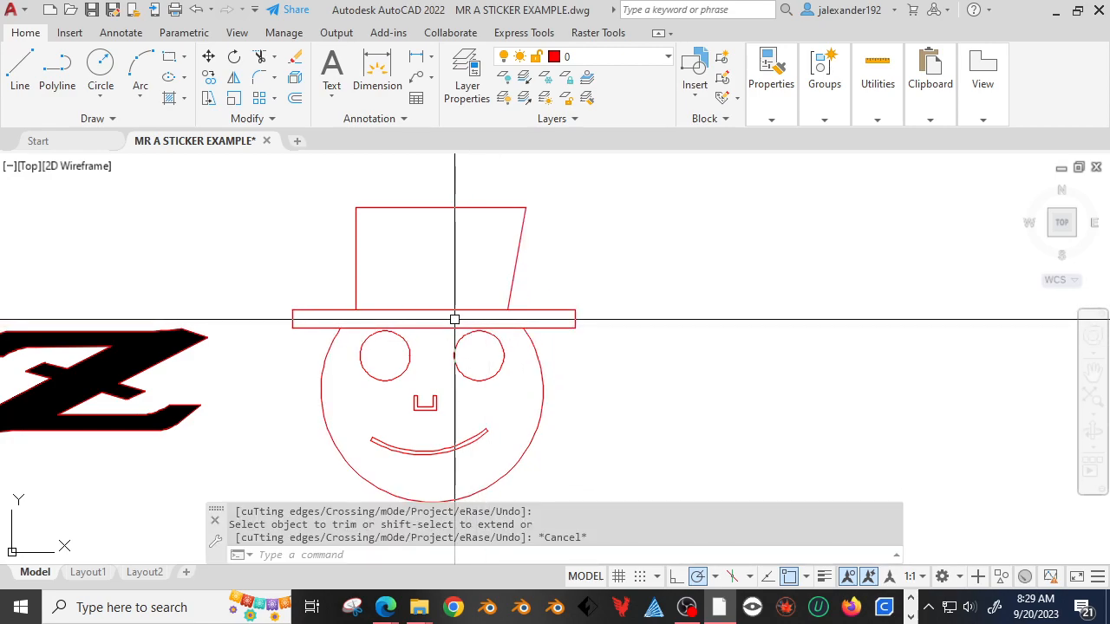
key(Escape)
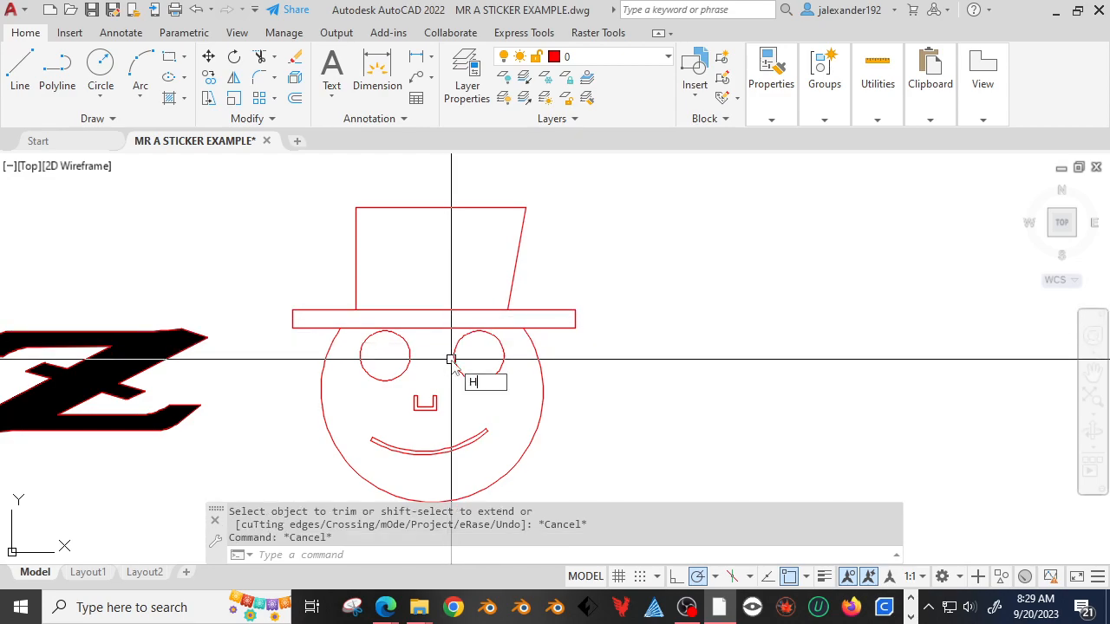
- Try to fill the hat's crown, brim and the face with one solid hatch
text(h)
key(Return)
key(Escape)
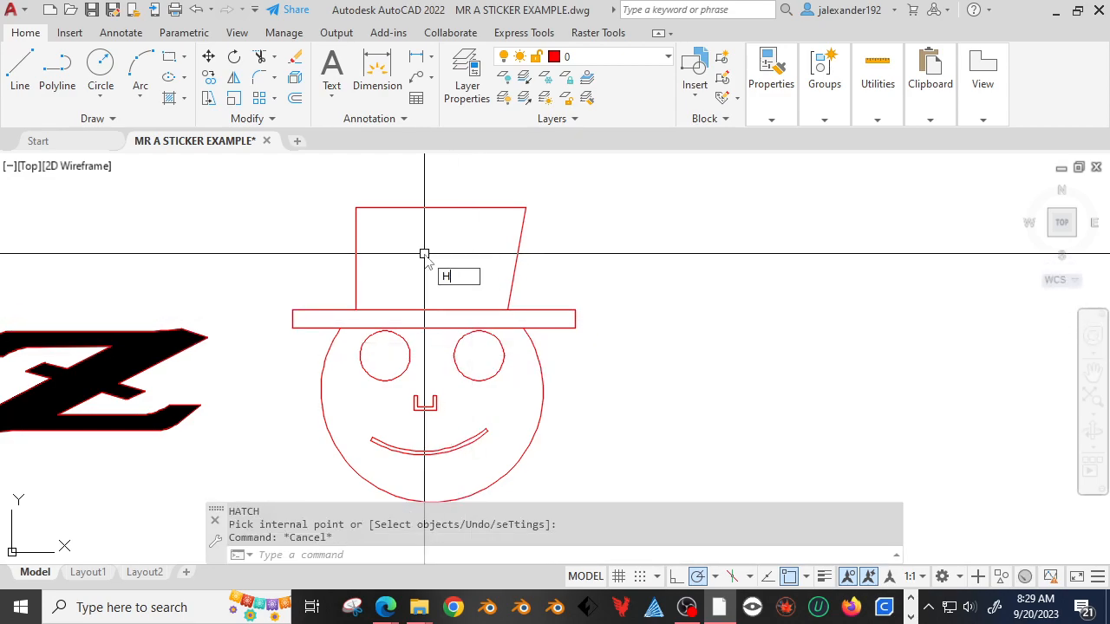
text(H)
key(Return)
click(425, 252)
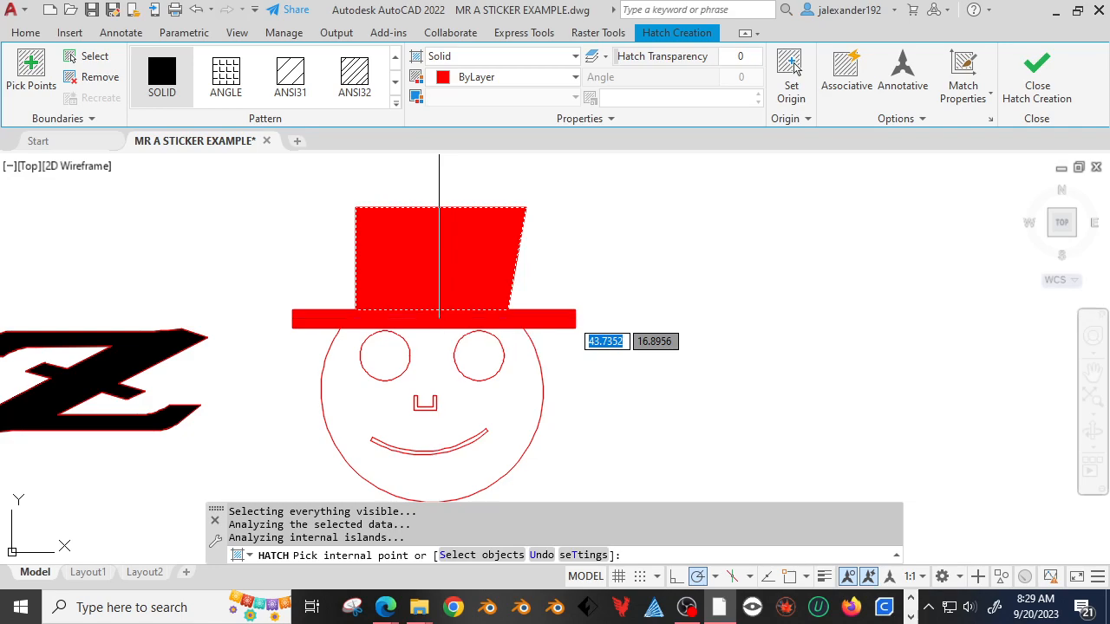
click(442, 353)
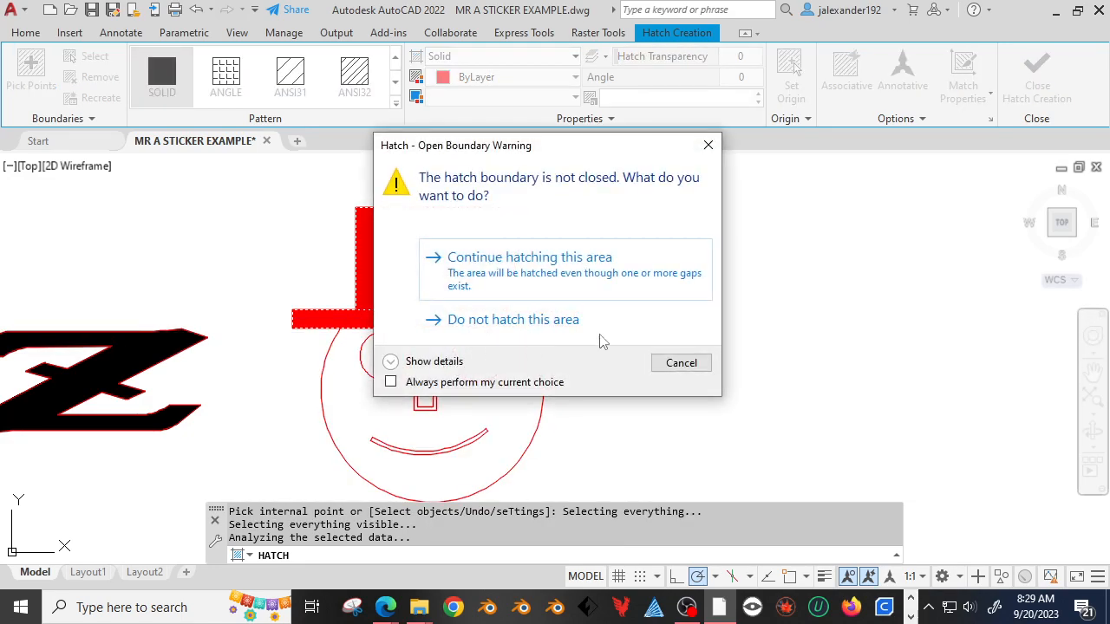
click(681, 364)
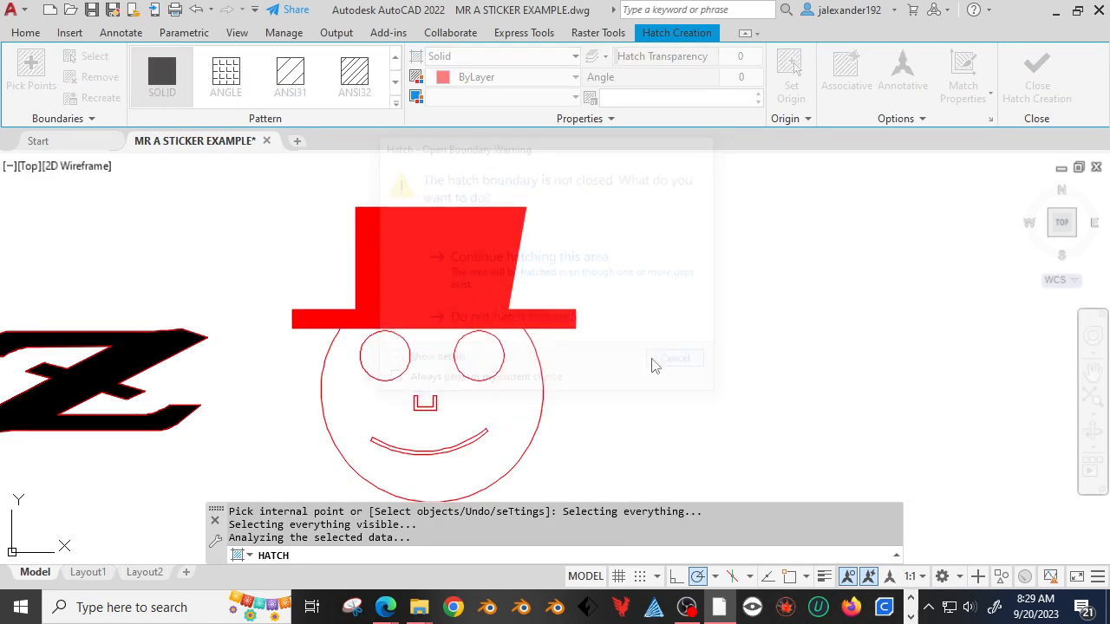
- Fill the hat's crown and brim with a solid hatch
text(H)
key(Return)
click(449, 278)
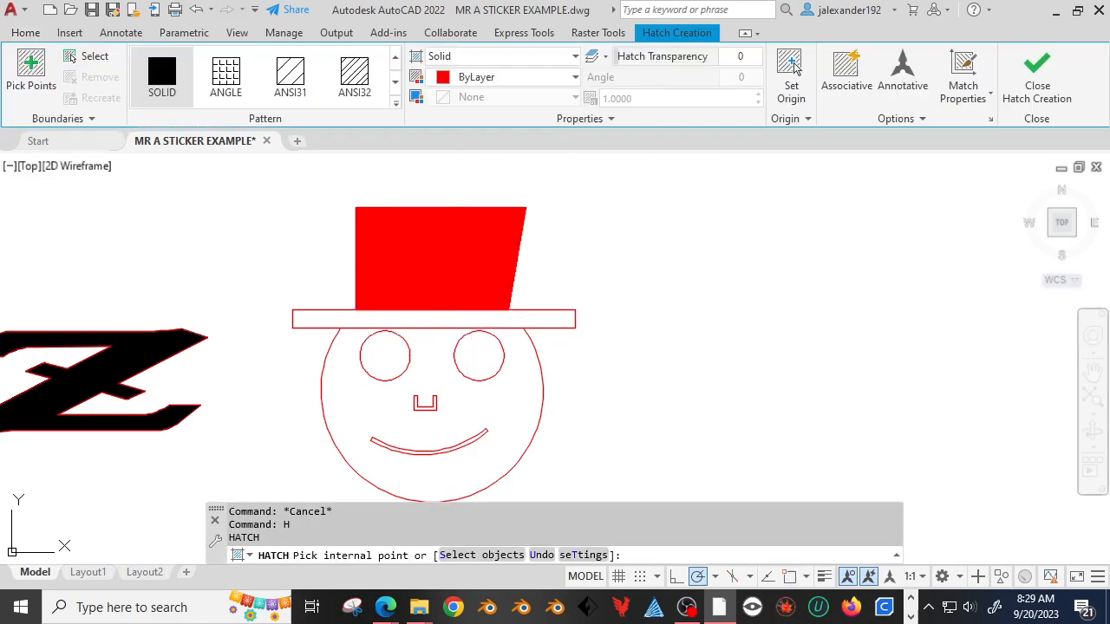
click(454, 320)
key(Return)
key(Escape)
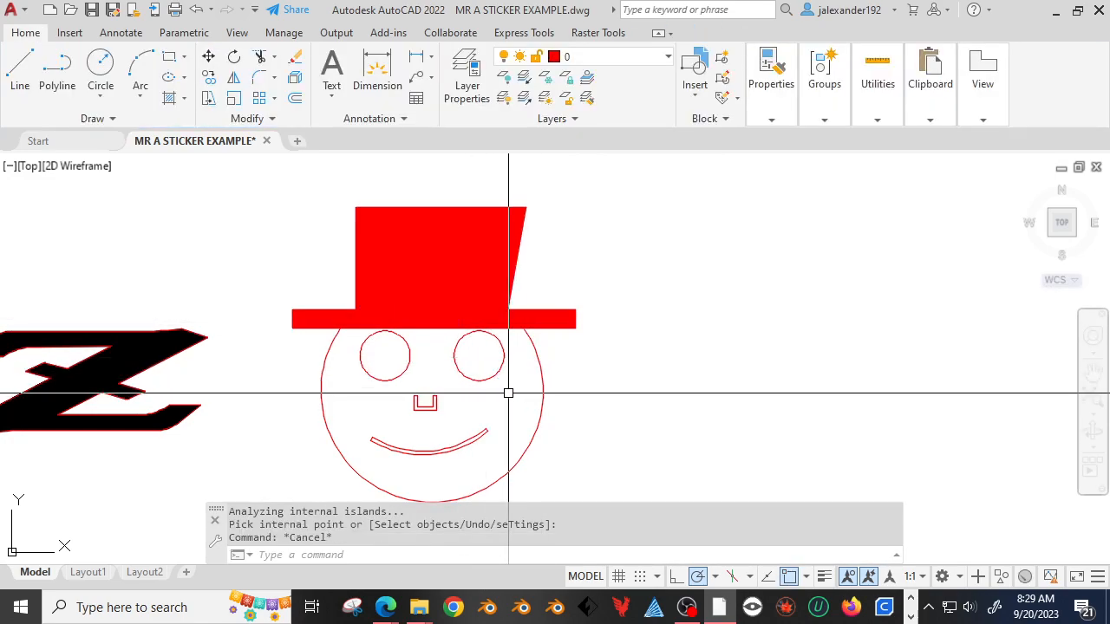
- Draw a horizontal dividing line through both eyes and a slanted one from its left end down across the nose and mouth area
text(L)
key(Return)
click(572, 351)
click(279, 350)
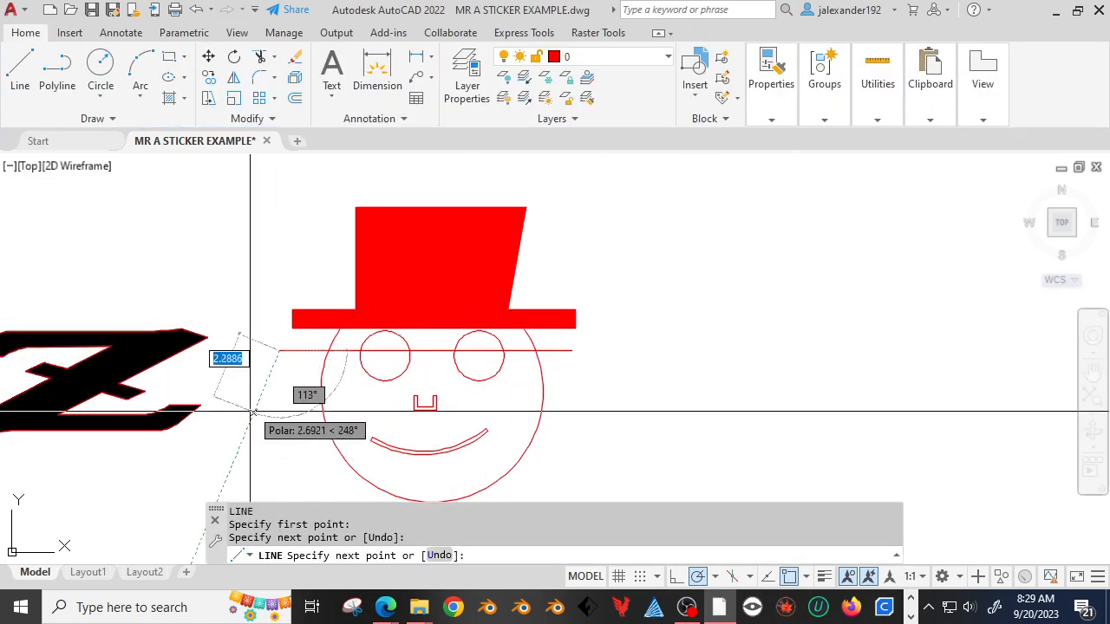
scroll(590, 443, down, 2)
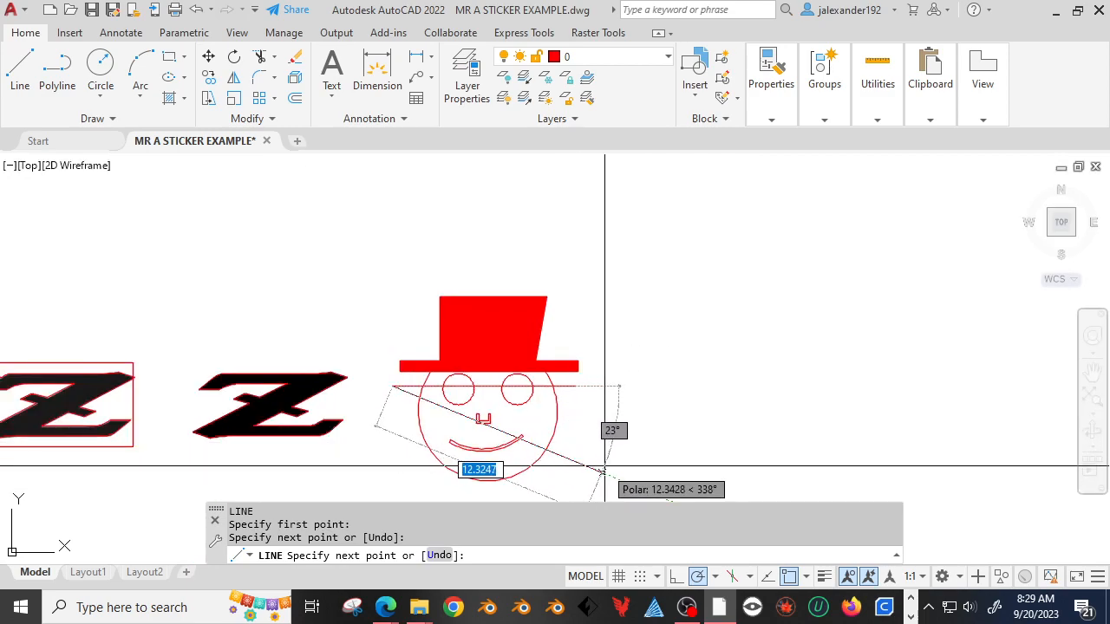
scroll(555, 468, up, 4)
click(568, 477)
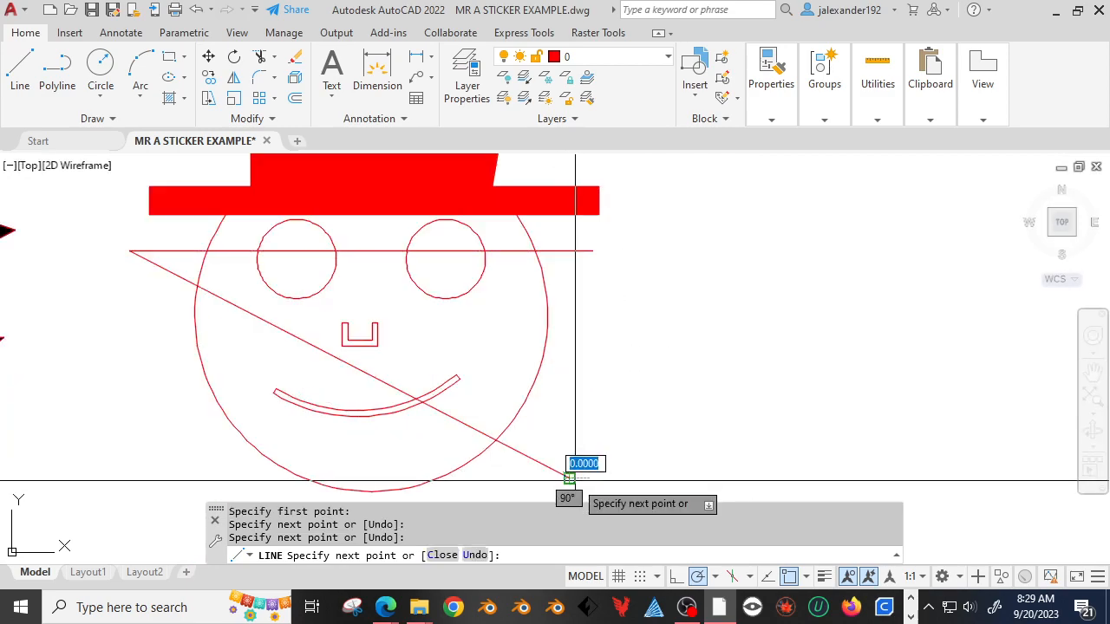
key(Escape)
- Fill the divided areas of the face with a solid hatch, leaving the eyes, nose and mouth open
scroll(397, 337, down, 2)
text(H)
key(Return)
click(391, 399)
click(419, 340)
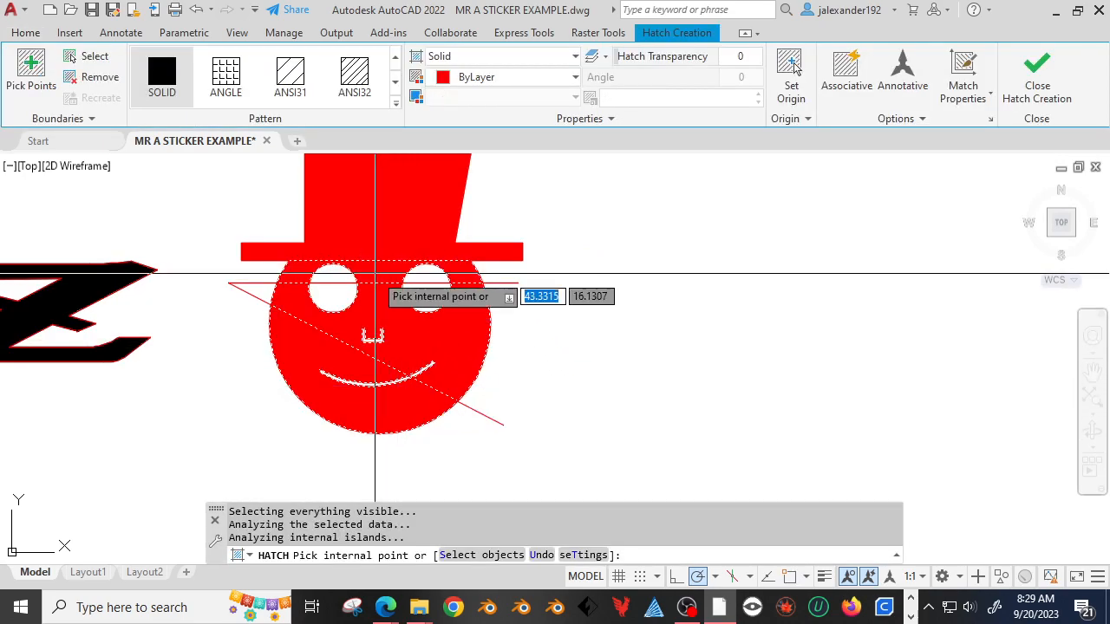
key(Return)
- Erase the two dividing lines that cross the face
click(242, 269)
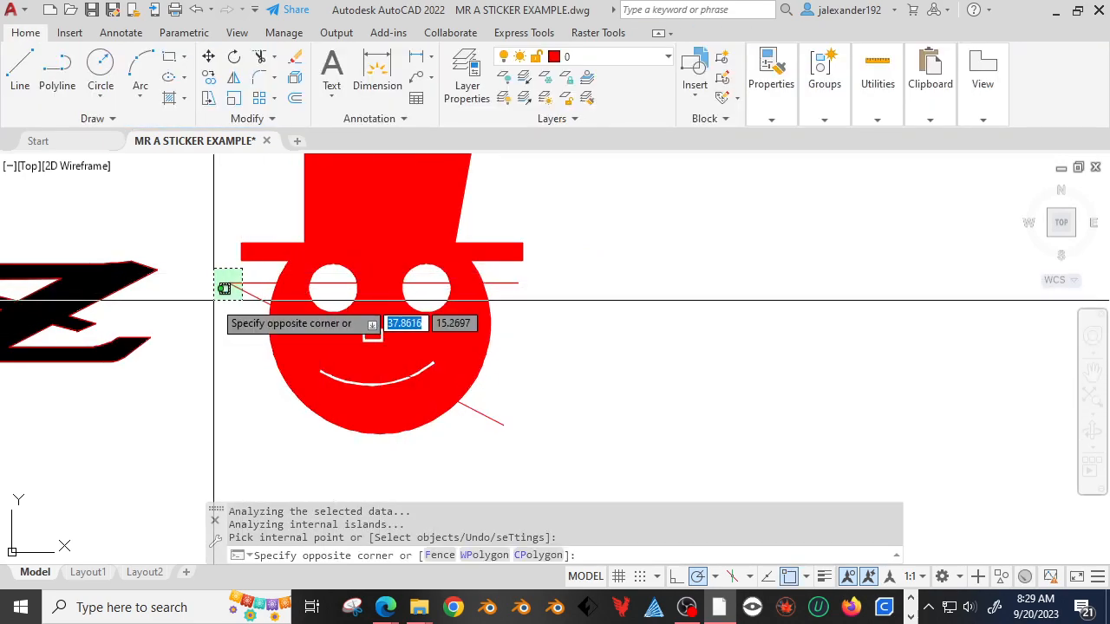
click(217, 297)
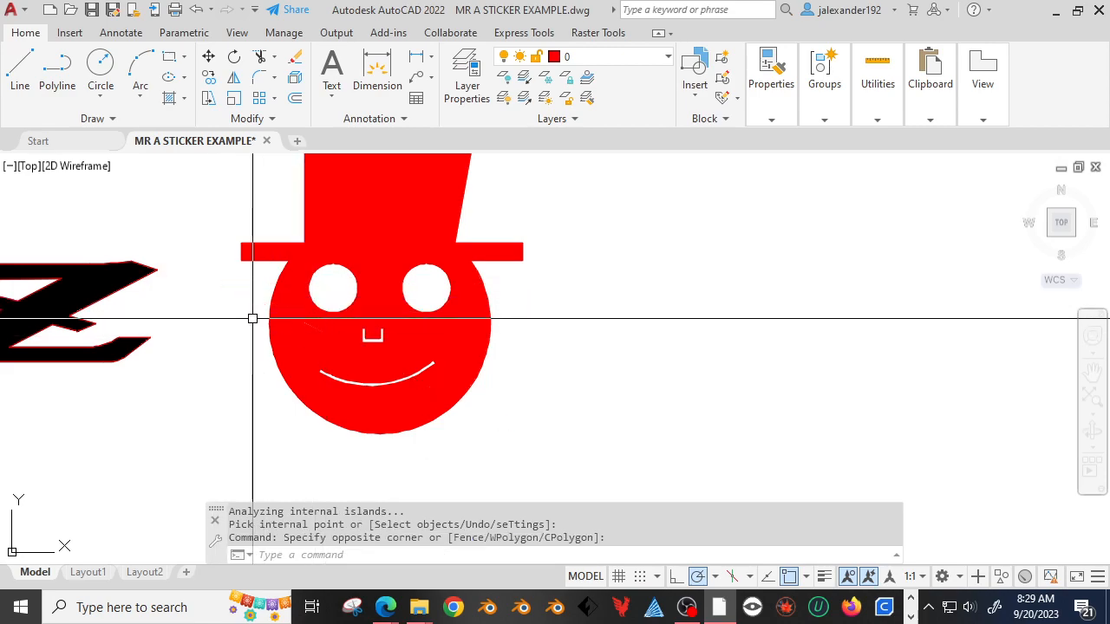
key(Delete)
key(Escape)
mouse_move(577, 220)
middle_down()
mouse_move(561, 312)
mouse_move(529, 297)
middle_up()
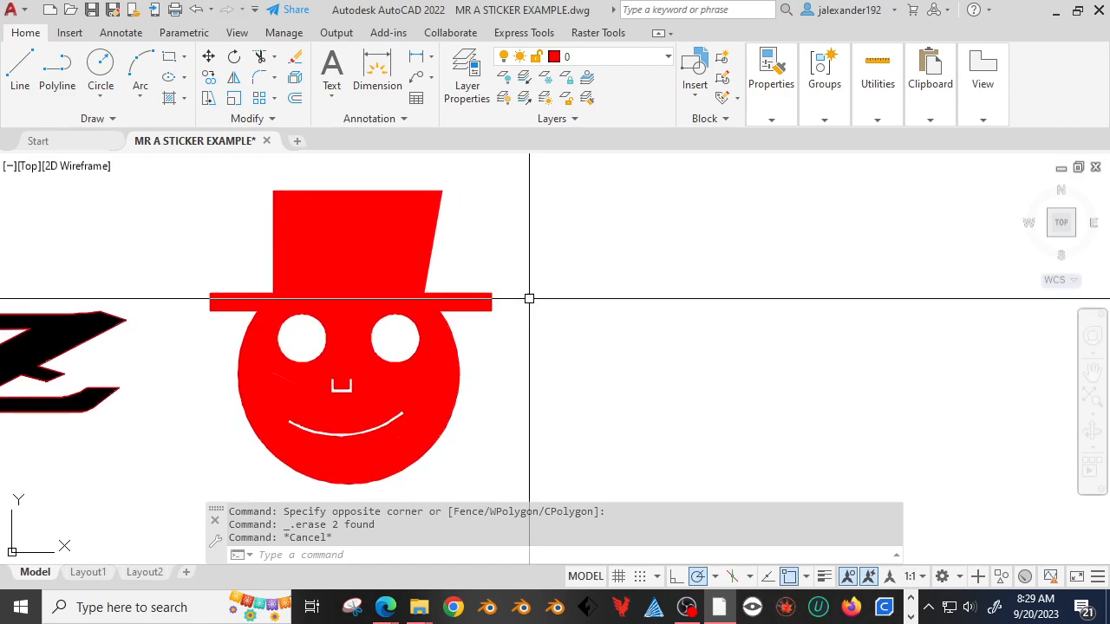
- Erase the solid hatches from the face and the hat, keeping all outlines
key(Escape)
click(346, 323)
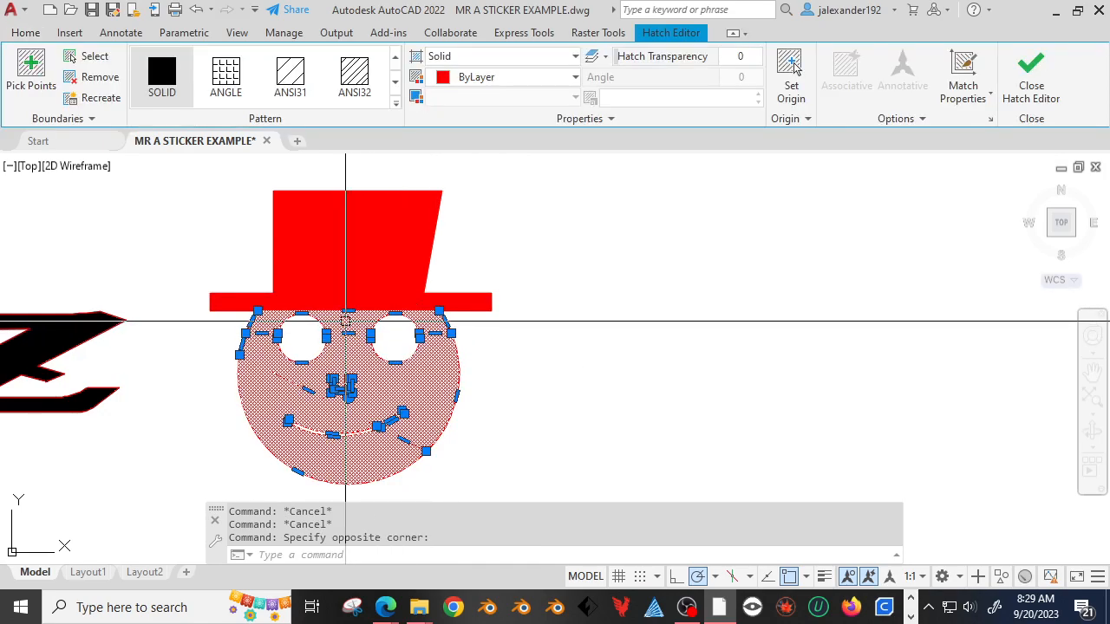
key(Delete)
click(367, 203)
key(Delete)
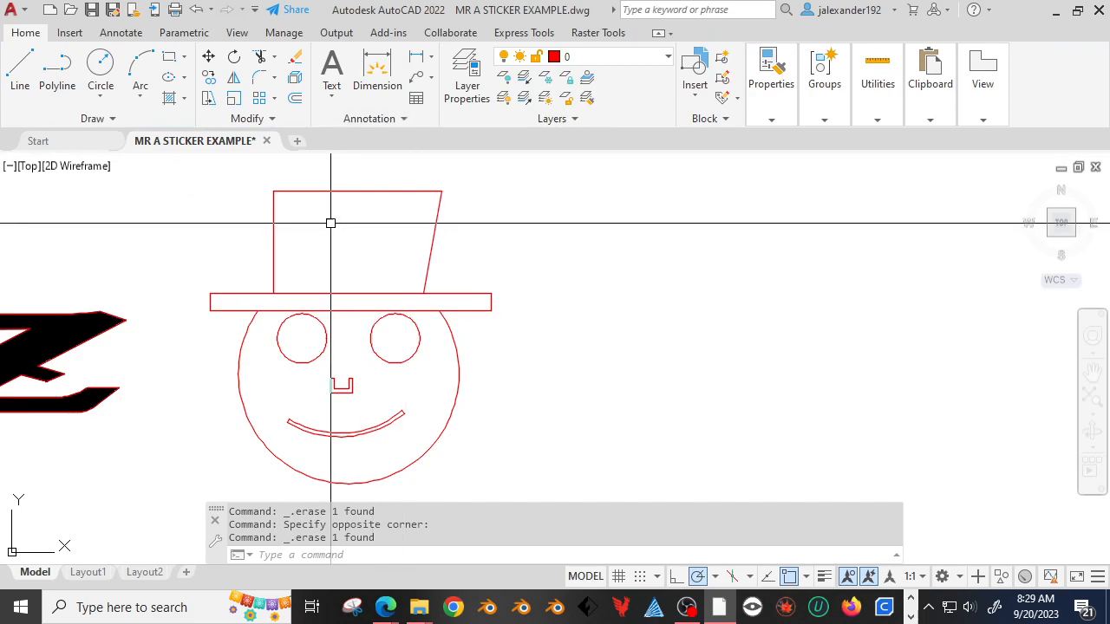
- Offset the brim's lower edge 0.1234 units downward
key(Escape)
text(O)
key(Return)
scroll(335, 309, up, 4)
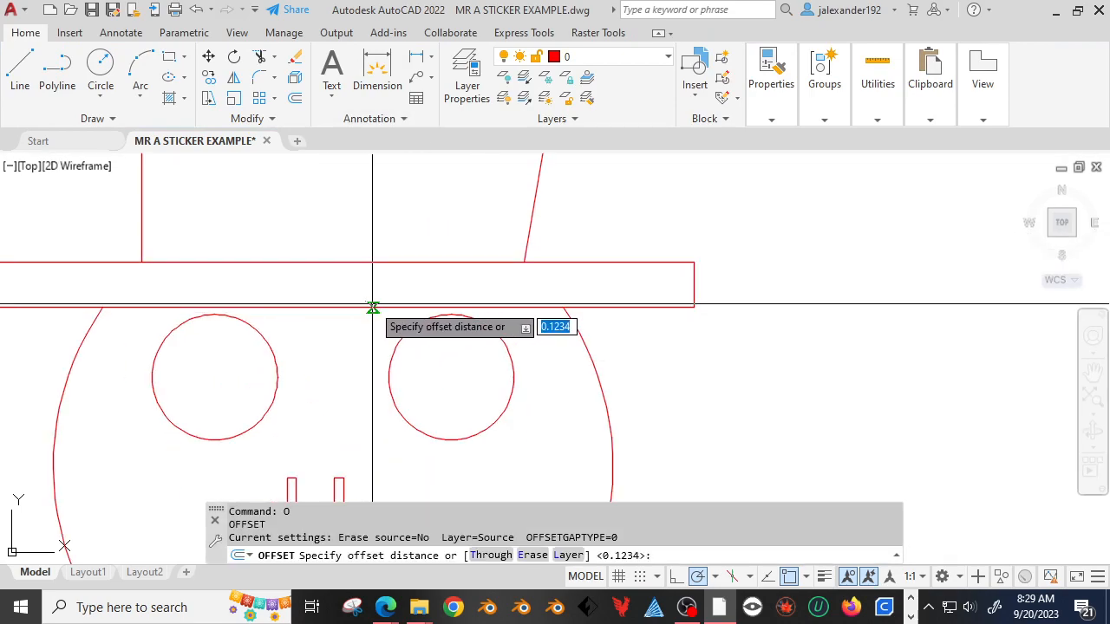
key(Return)
click(331, 308)
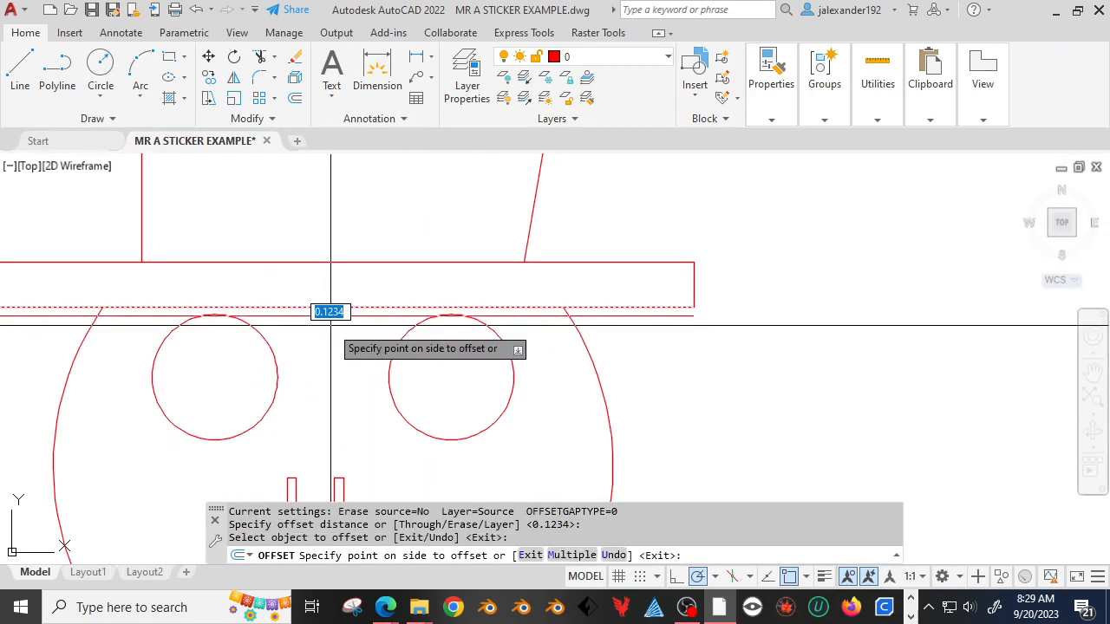
click(330, 325)
scroll(548, 326, down, 2)
scroll(502, 323, up, 4)
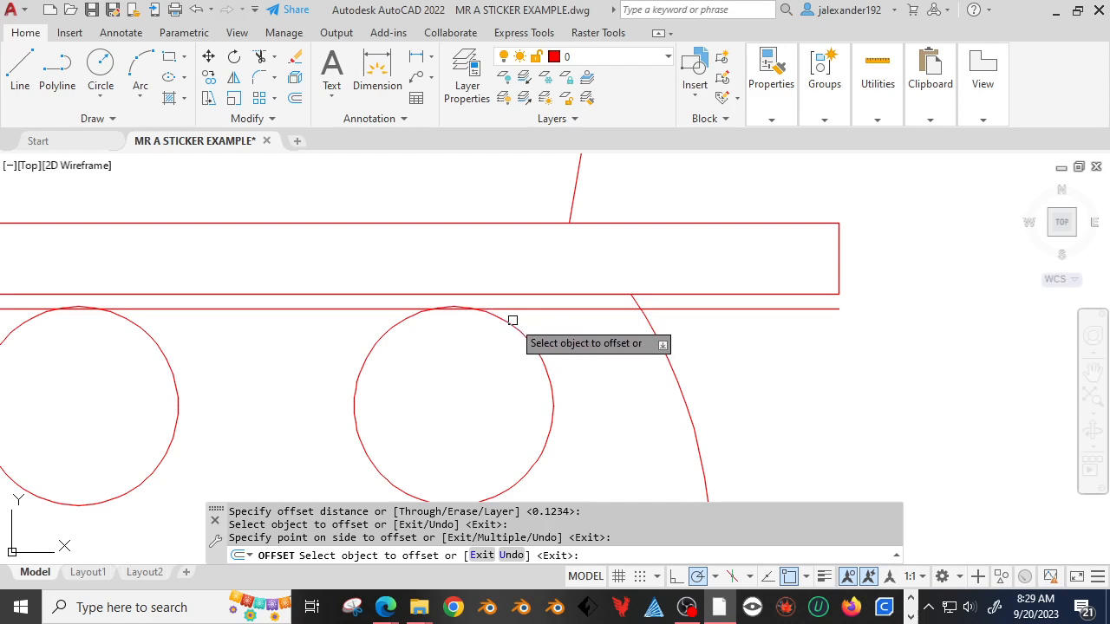
scroll(578, 333, down, 4)
key(Escape)
- Move both eye circles straight down about 0.12 units, clear of the offset line
click(558, 357)
click(415, 357)
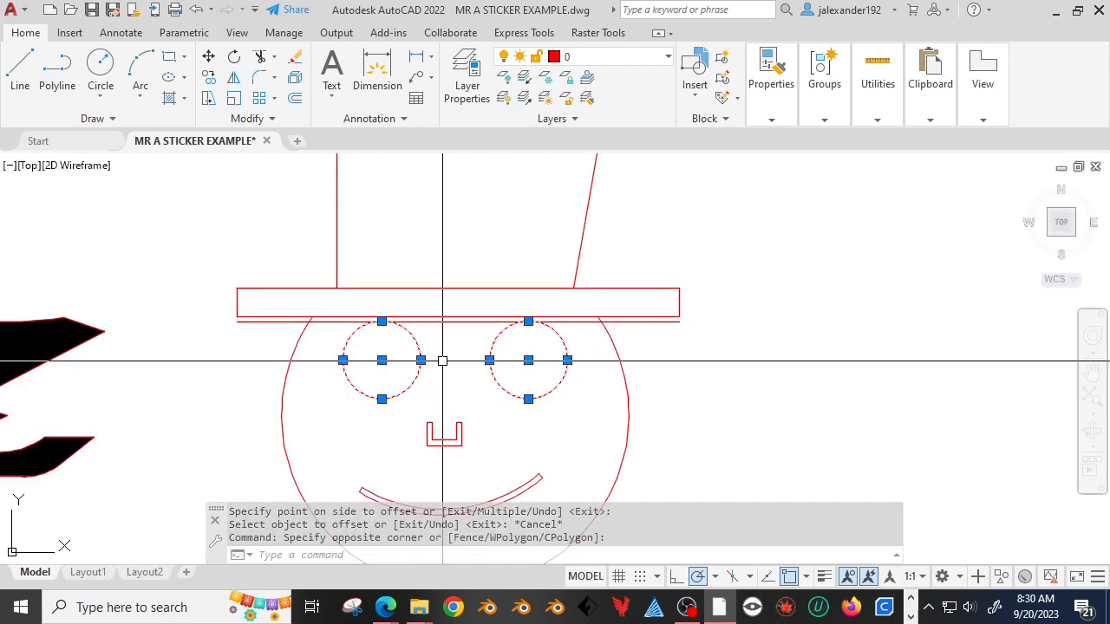
scroll(442, 360, up, 4)
text(M)
key(Return)
click(470, 329)
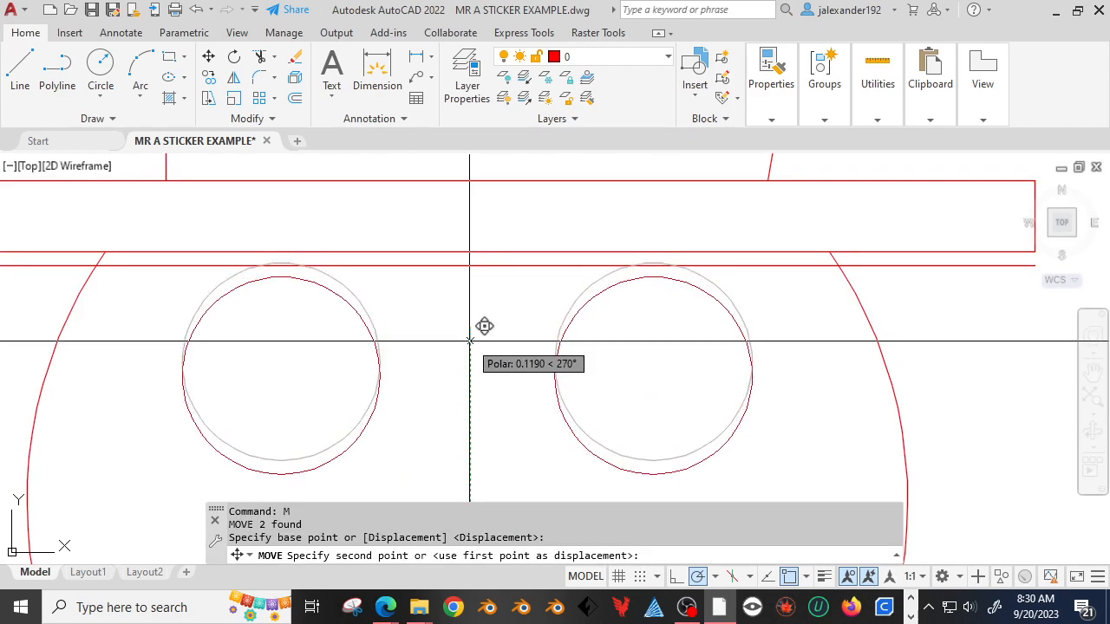
key(Escape)
scroll(560, 321, down, 4)
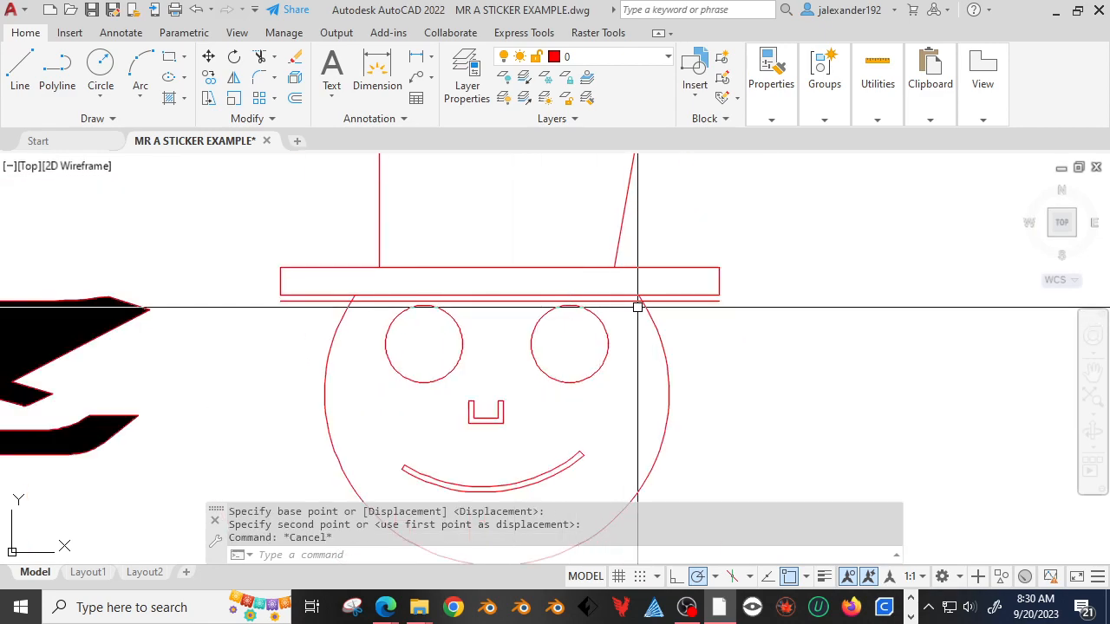
key(Escape)
- Trim the offset line's overhanging ends at the head outline and remove the short head arcs above the line
scroll(659, 304, up, 2)
text(tr)
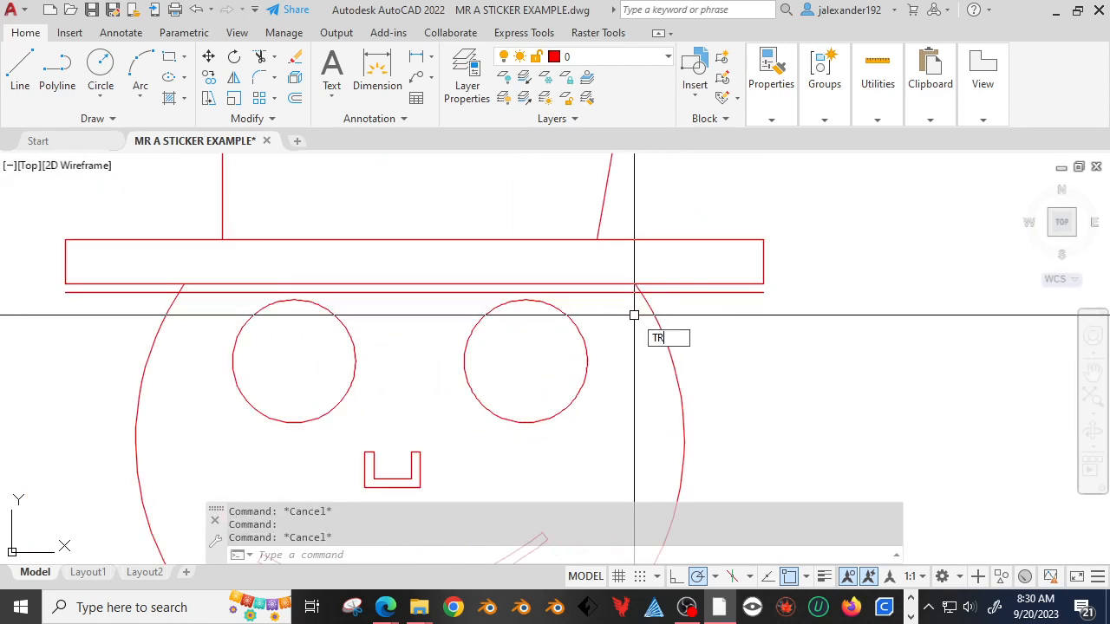
key(Return)
click(656, 293)
scroll(636, 291, up, 2)
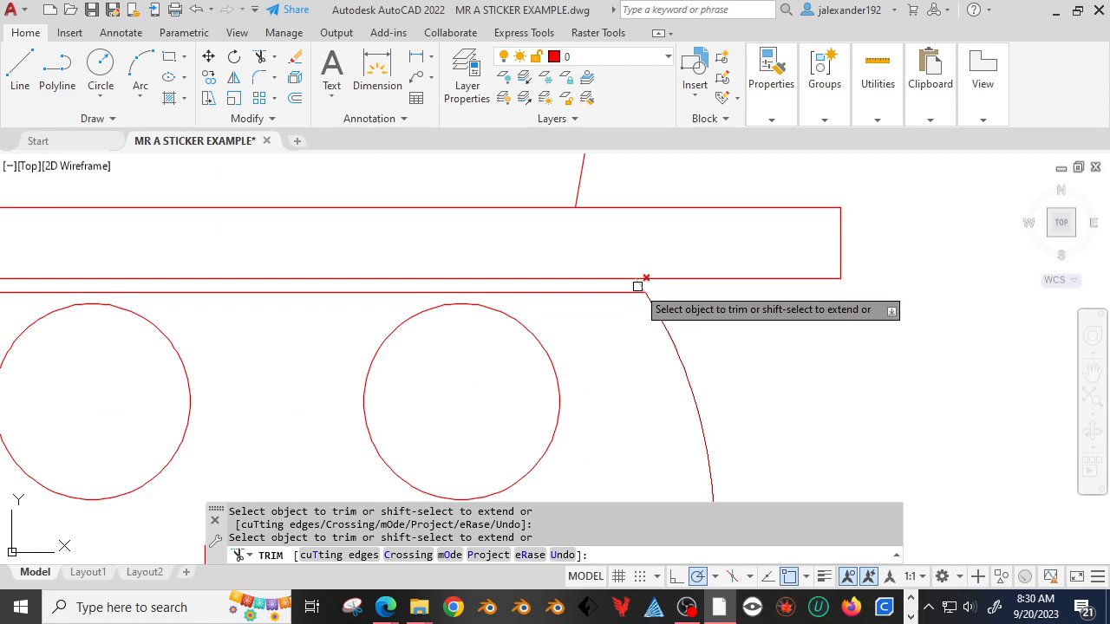
scroll(648, 279, down, 2)
click(131, 288)
scroll(173, 285, up, 4)
scroll(193, 278, down, 6)
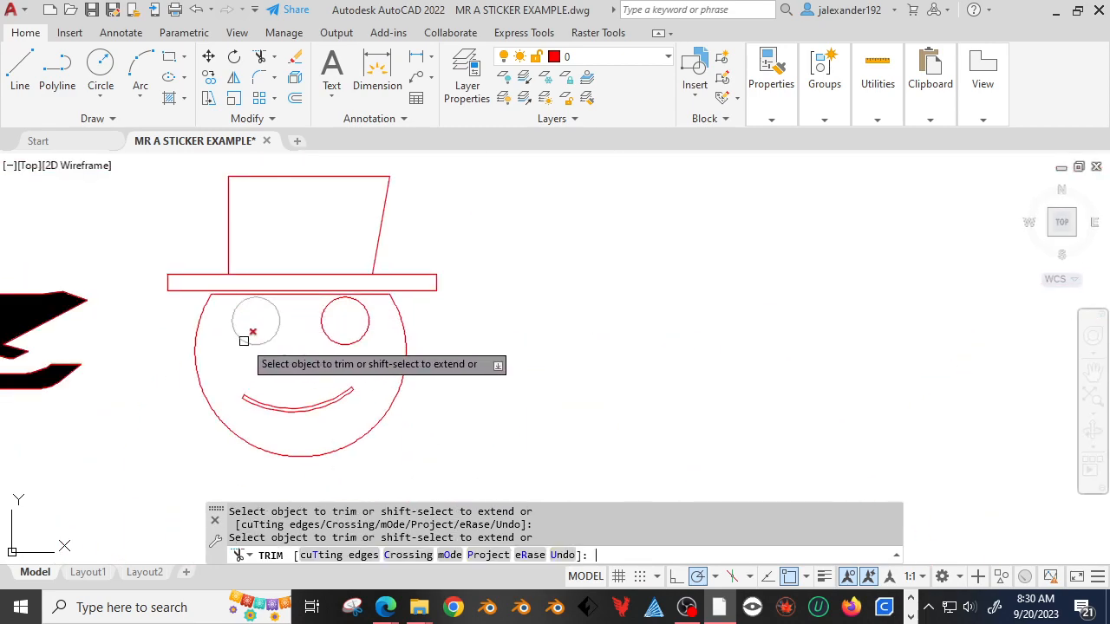
key(Return)
- Draw two connected slanted dividing lines across the face, one from the brim's underside through an eye and one across the mouth
key(Return)
scroll(200, 322, up, 2)
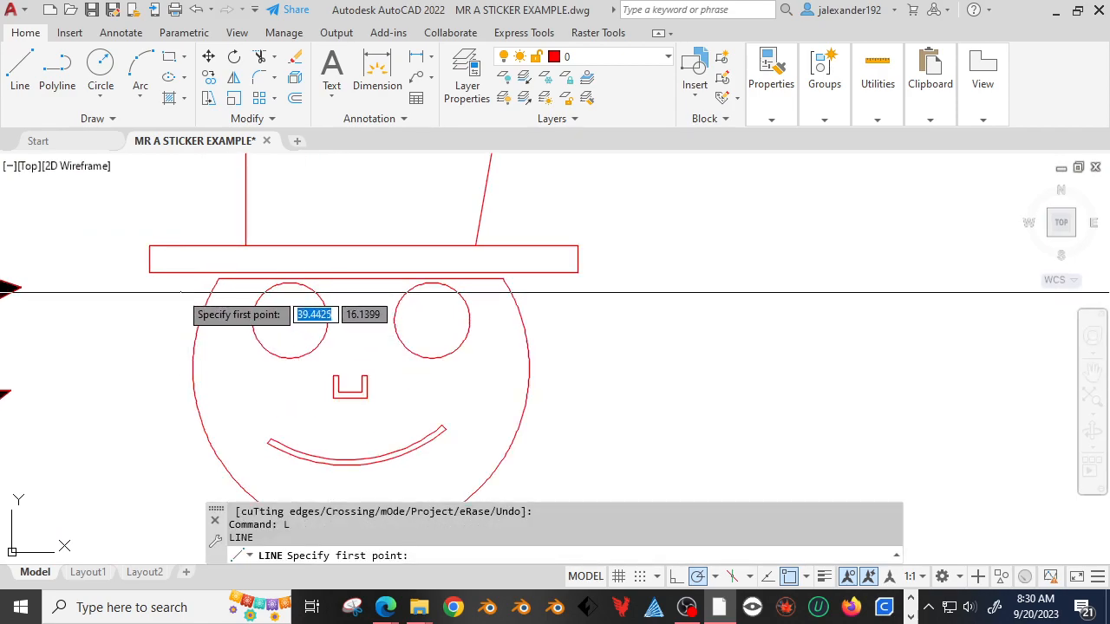
click(178, 273)
scroll(284, 350, down, 4)
click(438, 426)
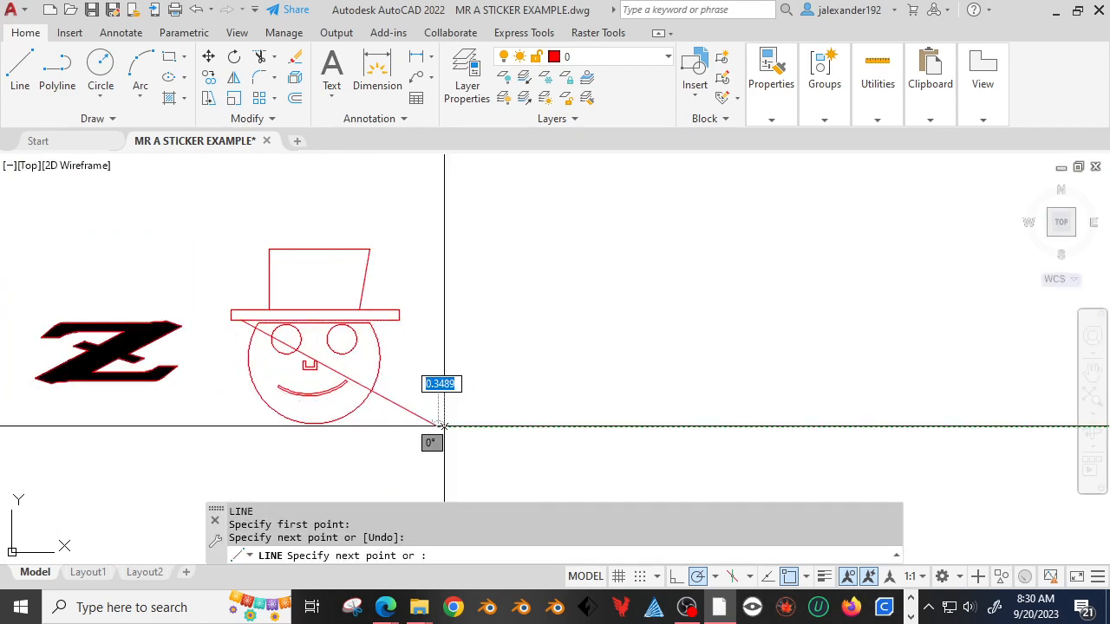
click(198, 361)
key(Escape)
- Try to fill the face with a solid hatch and undo it
text(h)
key(Return)
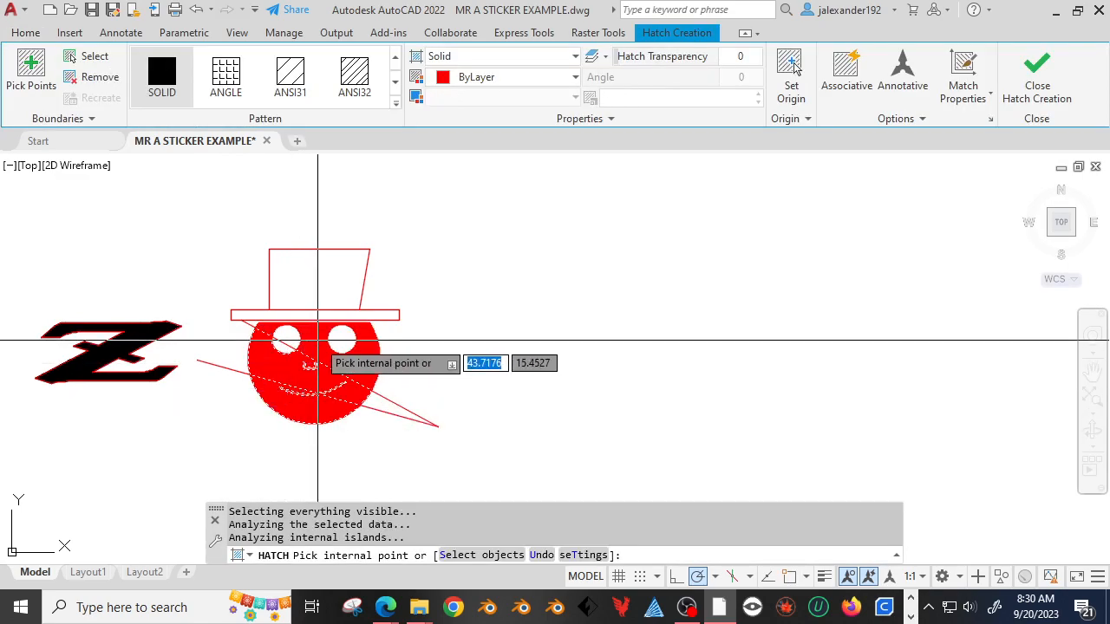
click(347, 364)
key(Return)
key(Escape)
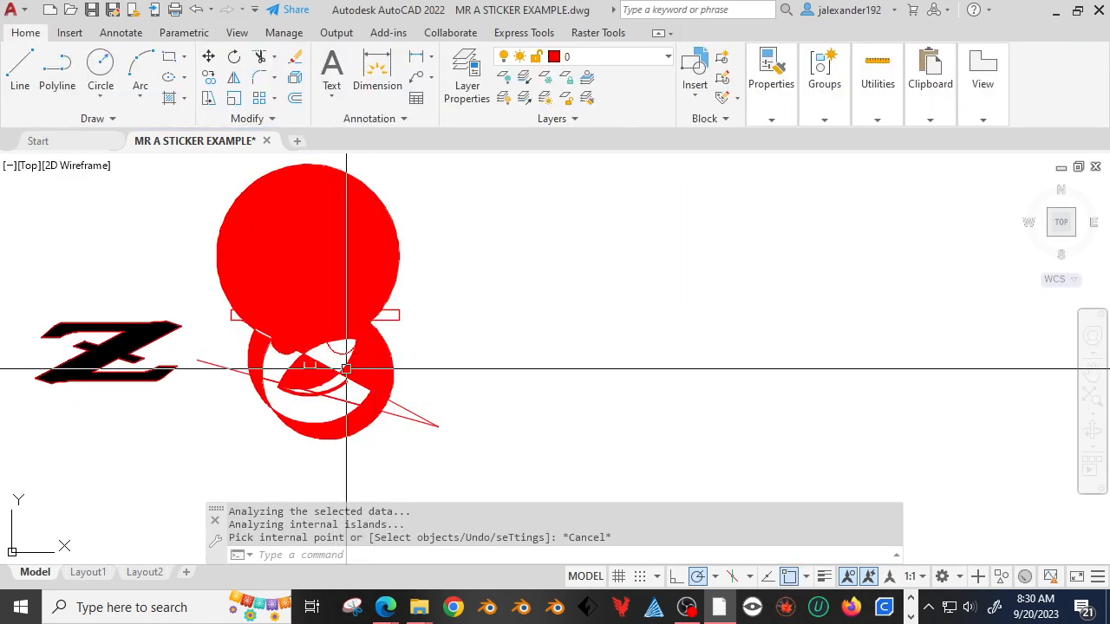
key(ctrl+z)
- Draw a vertical dividing line from inside the hat down through the face to below the chin
key(Return)
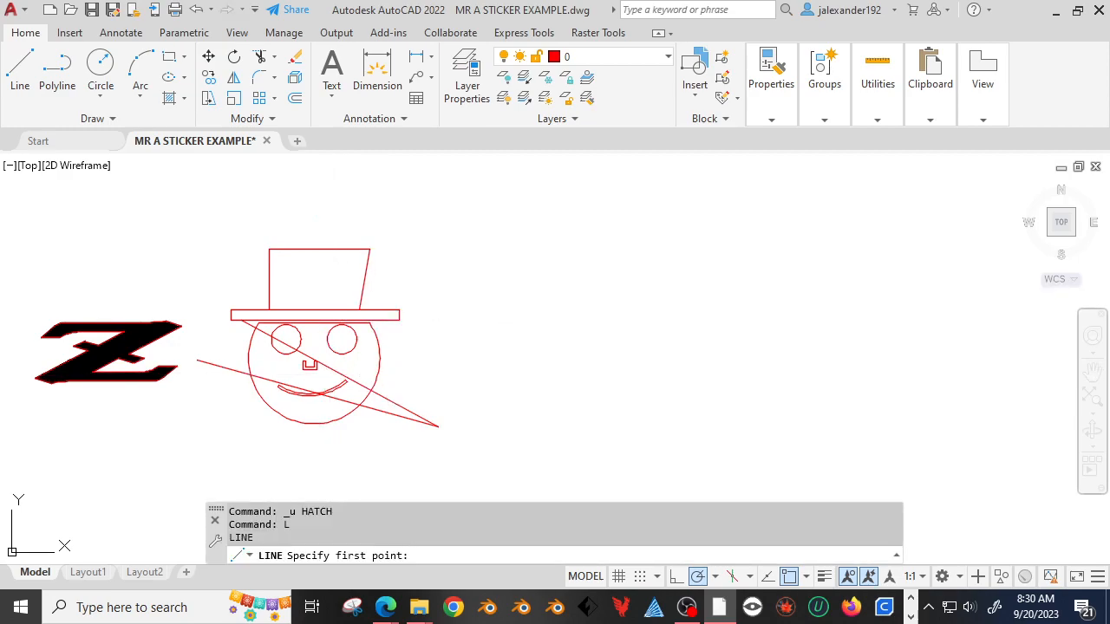
click(325, 281)
click(324, 456)
key(Escape)
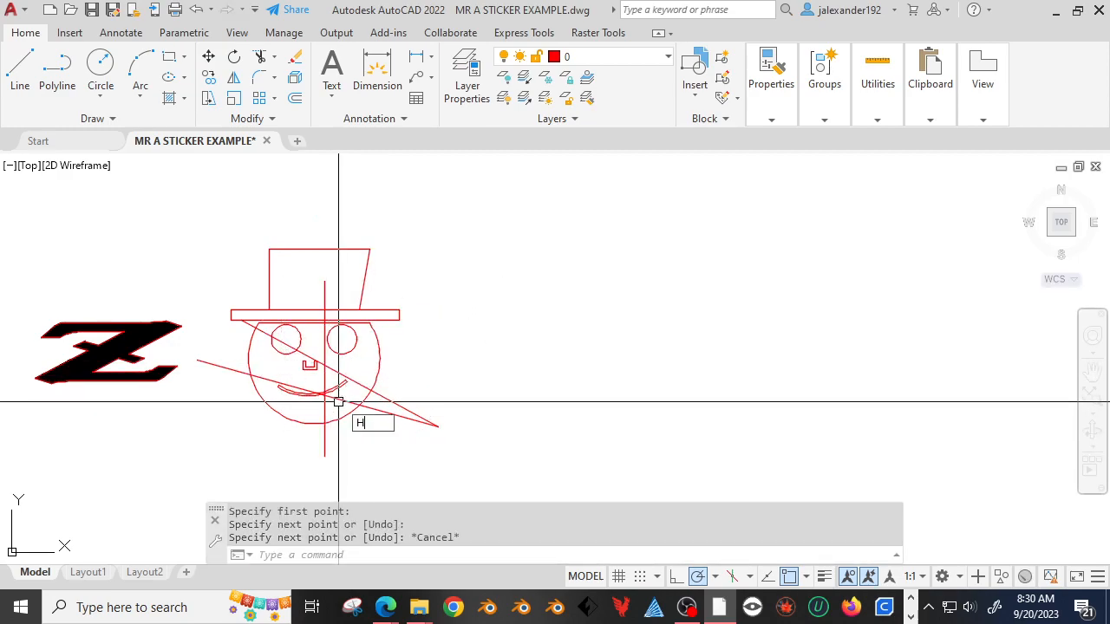
- Apply solid hatches to the divided areas of the face, working from the upper part to the chin
text(H)
key(Return)
click(347, 369)
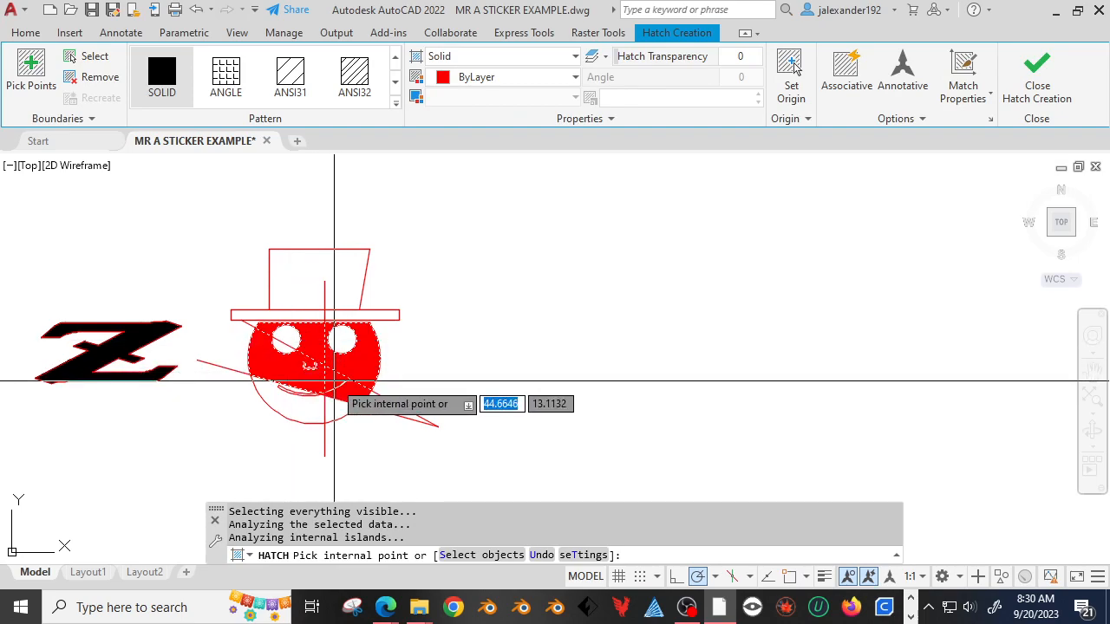
key(Return)
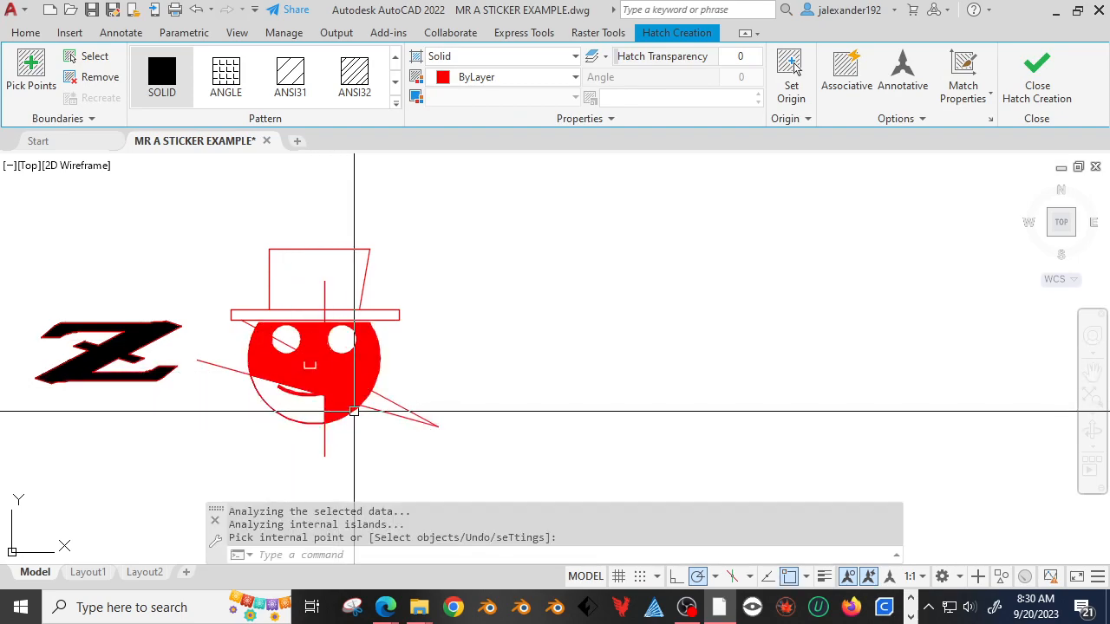
key(Return)
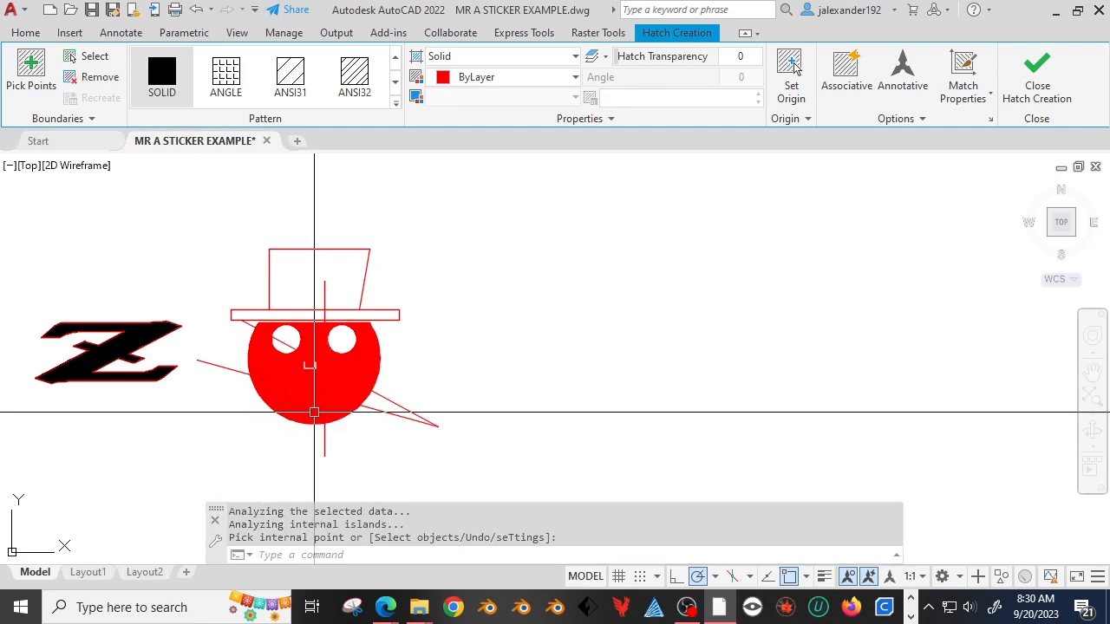
- Undo the solid hatches on the face
scroll(328, 407, up, 2)
key(Escape)
key(ctrl+z)
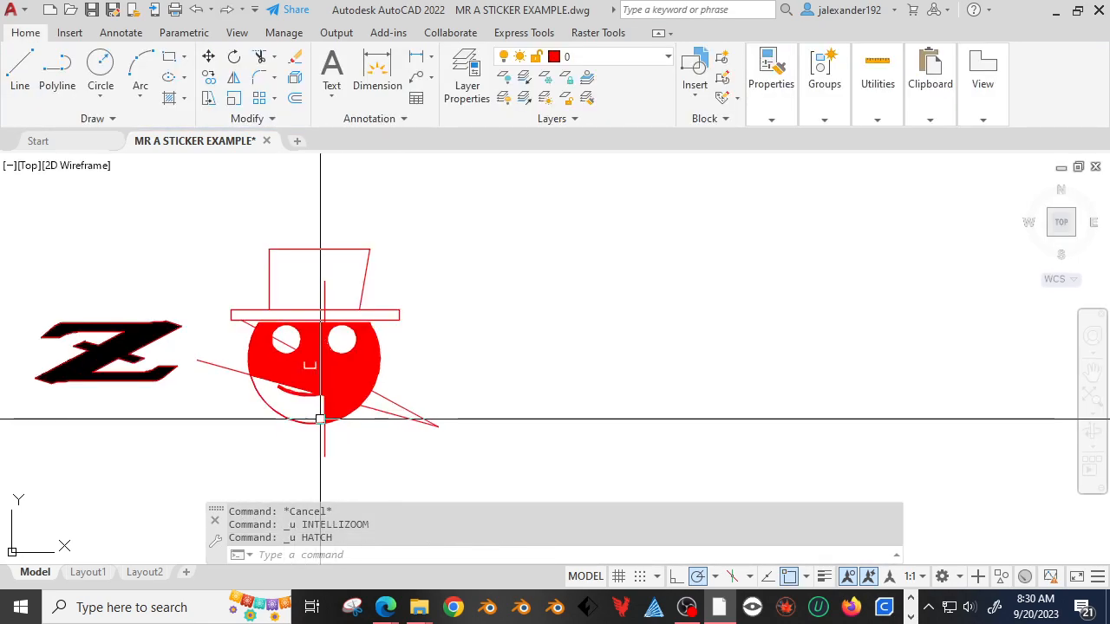
key(ctrl+z)
scroll(312, 408, up, 4)
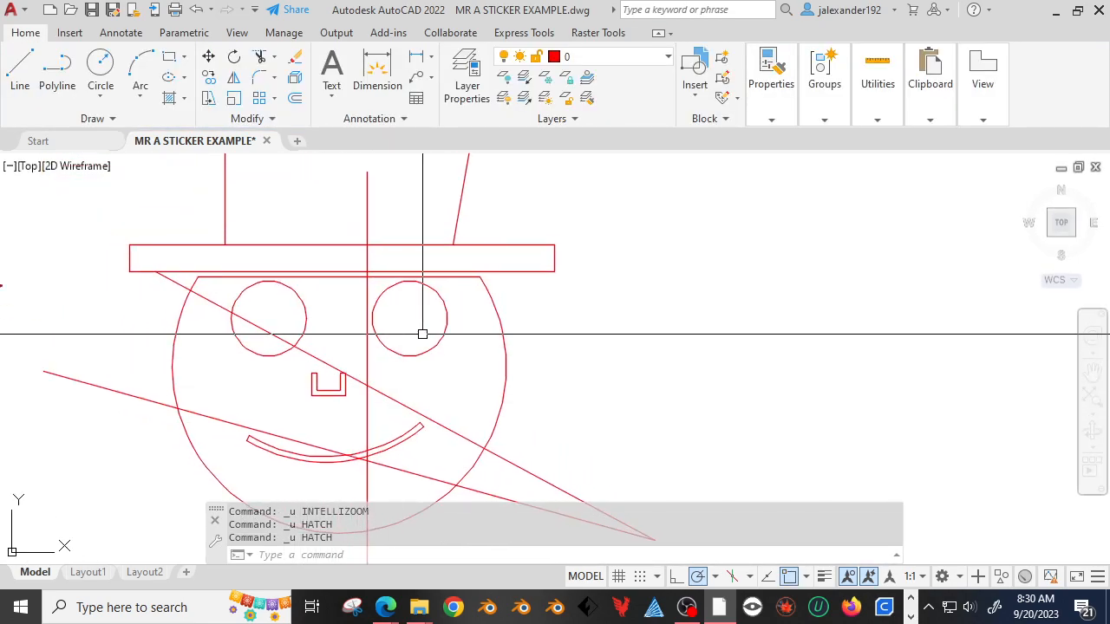
scroll(527, 341, down, 6)
key(Escape)
click(555, 378)
click(531, 406)
click(505, 396)
click(463, 405)
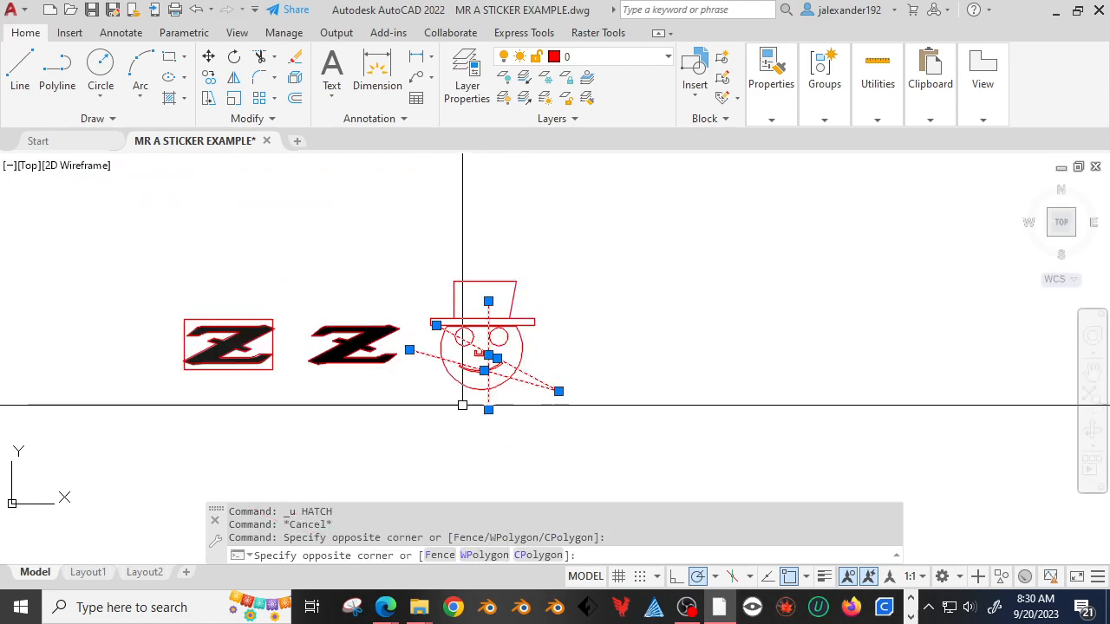
click(472, 414)
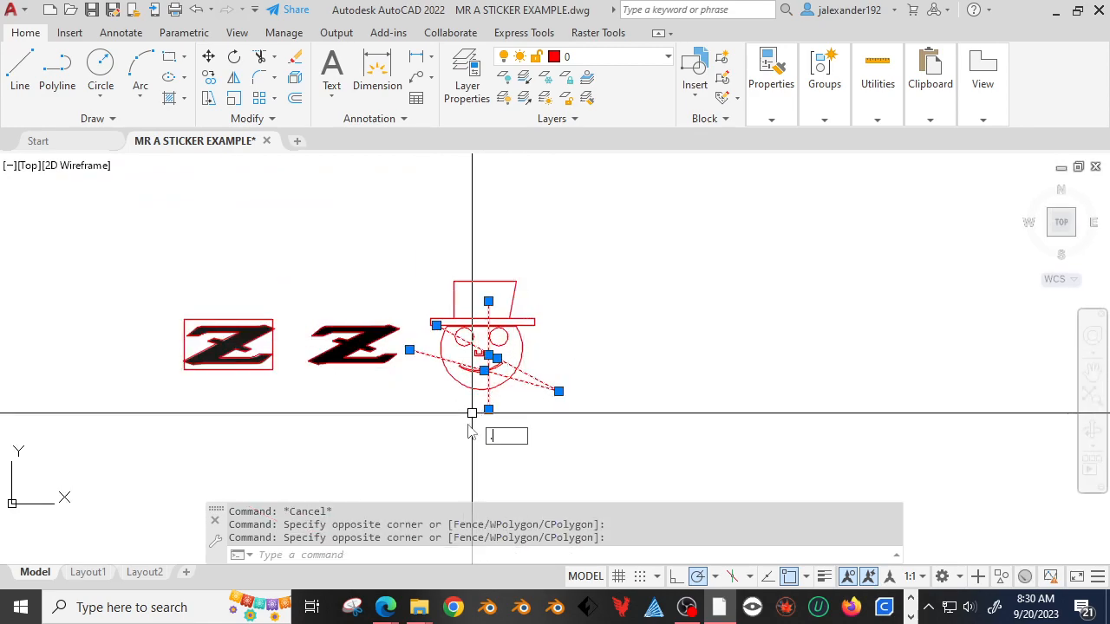
click(510, 413)
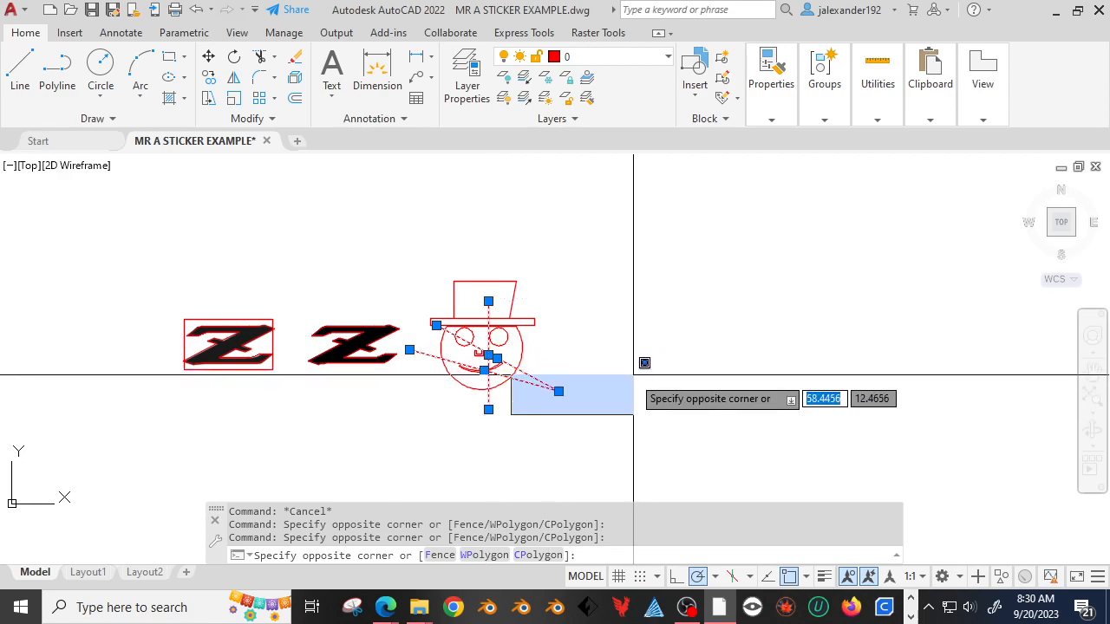
key(Escape)
key(Escape)
- Erase the three dividing lines crossing the face
click(575, 377)
click(540, 397)
click(499, 402)
click(465, 405)
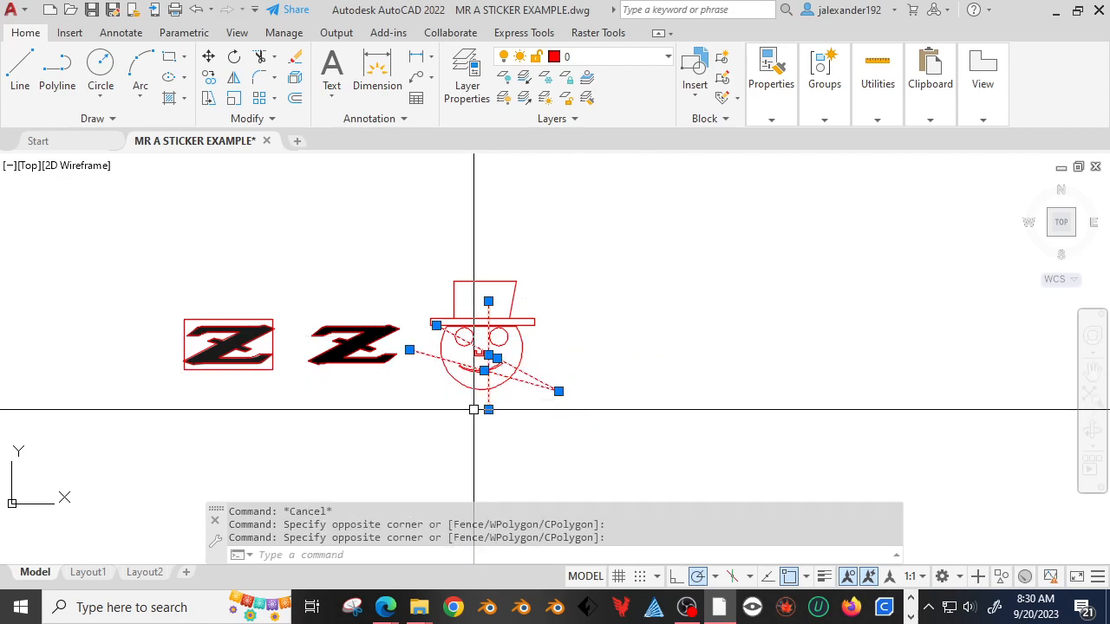
key(Delete)
- Offset the brim's upper edge 0.1234 units downward into the brim
scroll(474, 292, up, 5)
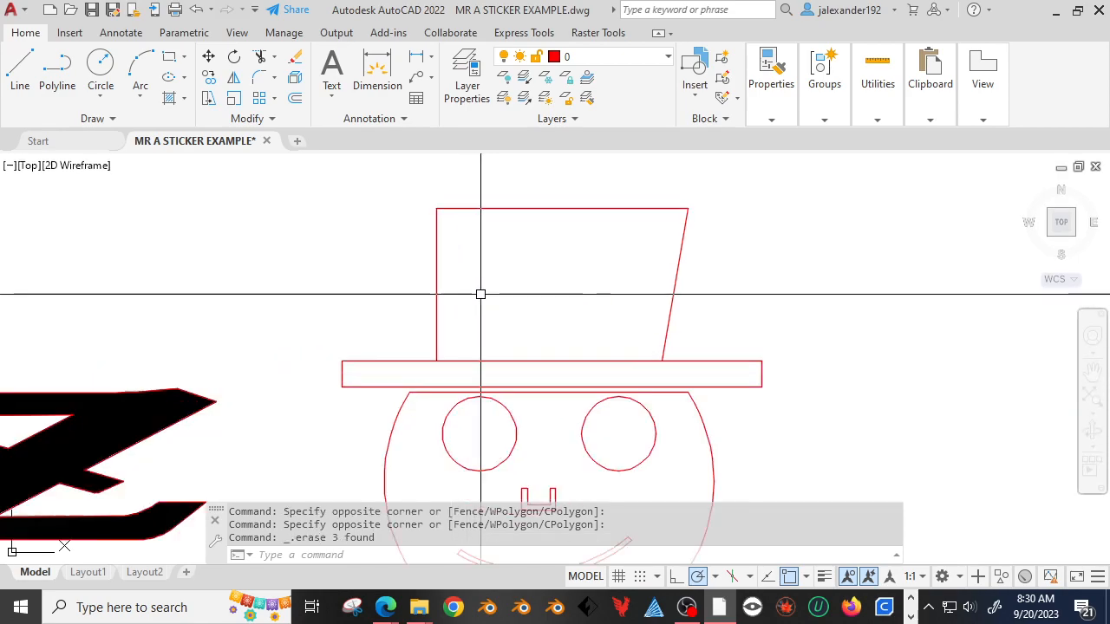
text(o)
key(Return)
key(Return)
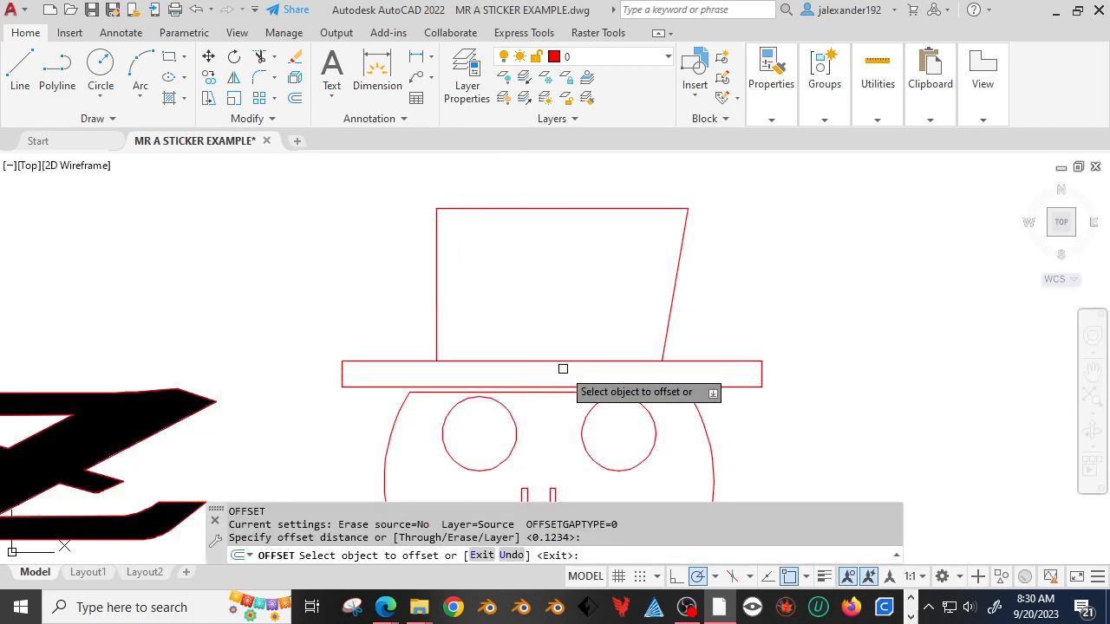
click(570, 361)
click(570, 364)
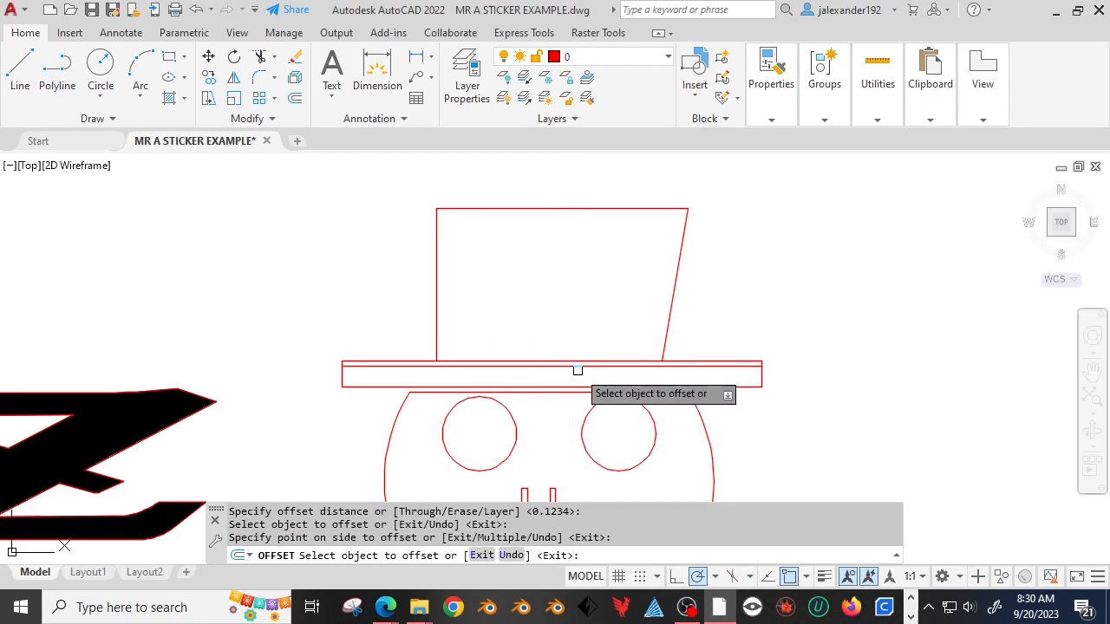
key(Escape)
text(f)
key(Return)
scroll(451, 356, up, 4)
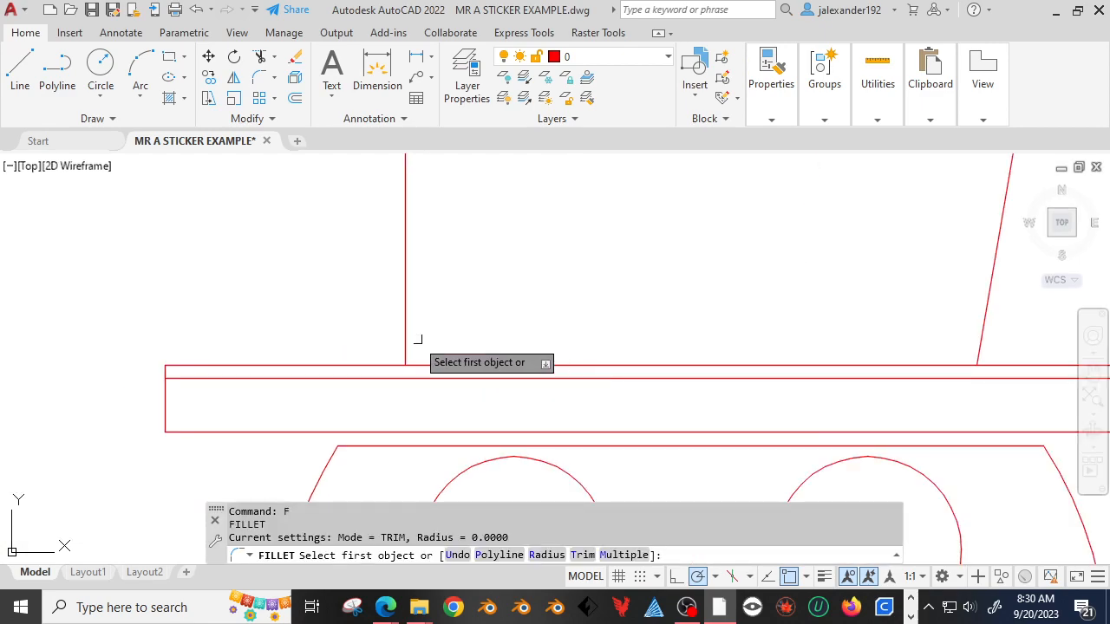
click(406, 335)
key(Escape)
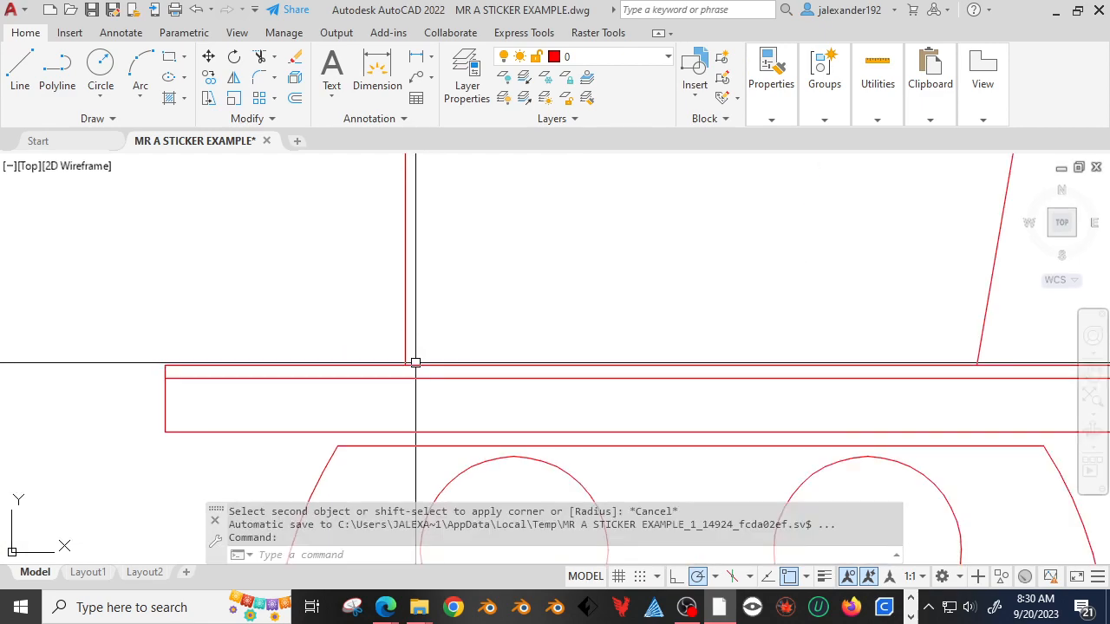
- Offset the brim's upper edge 0.1234 units upward into the hat's crown
text(o)
key(Return)
key(Return)
click(477, 364)
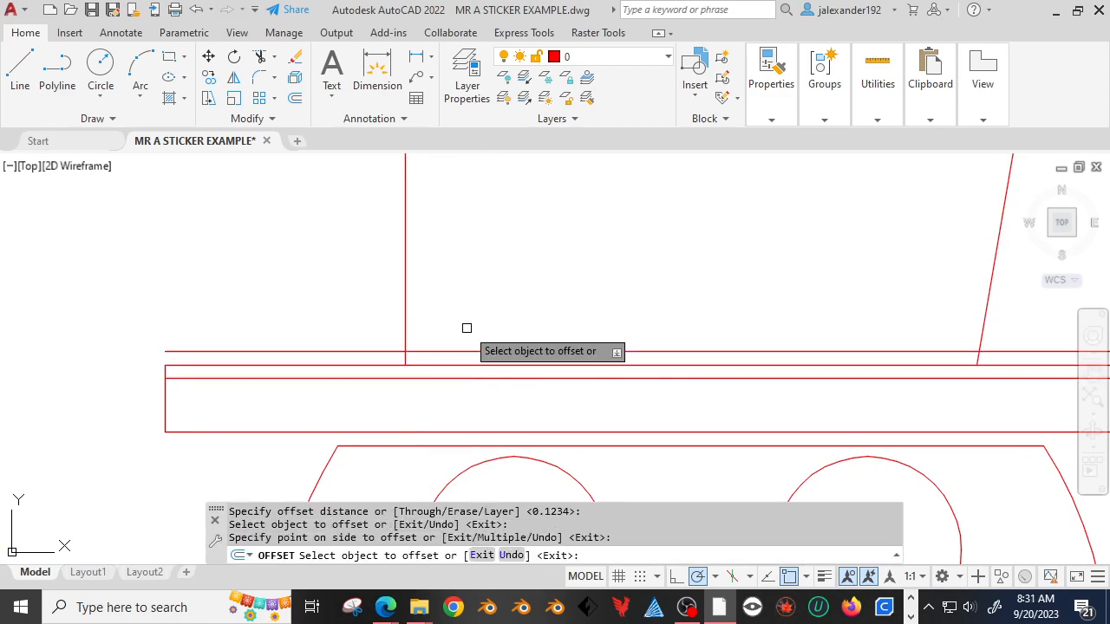
click(466, 327)
key(Return)
key(Escape)
- Erase the offset line inside the brim
click(470, 373)
click(456, 396)
key(Delete)
key(Escape)
- Fillet both sides of the hat's crown to the offset line above the brim with radius 0
text(f)
key(Return)
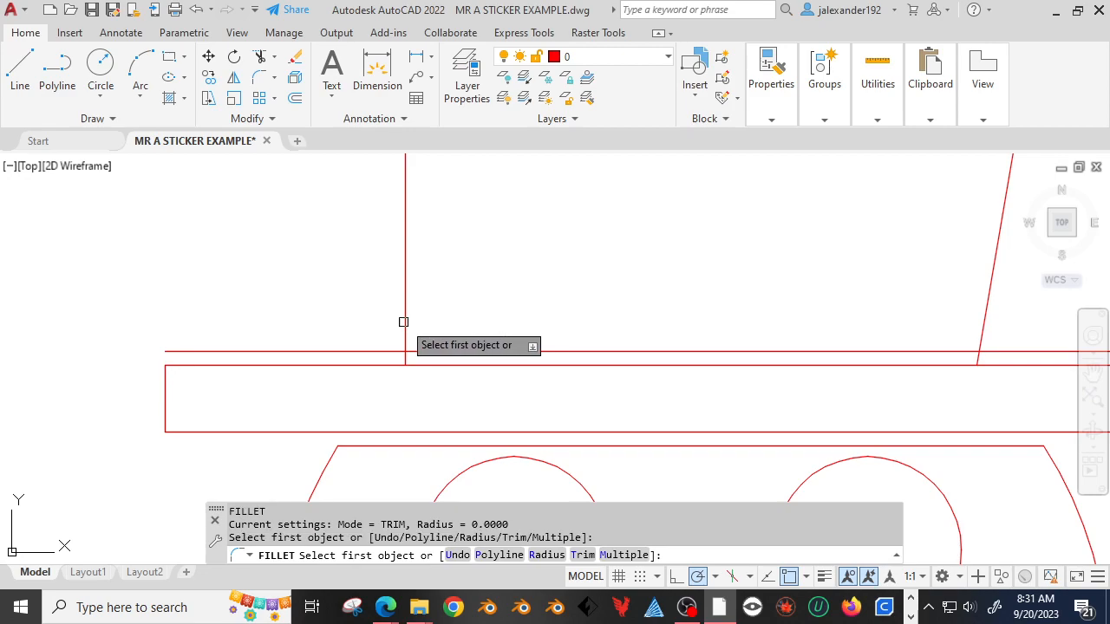
click(408, 332)
scroll(390, 337, down, 2)
scroll(548, 347, up, 1)
key(space)
click(644, 341)
click(656, 331)
key(Escape)
- Fill the hat's crown and the brim with a solid hatch
scroll(602, 334, down, 2)
middle_drag(640, 372, 587, 255)
scroll(689, 313, down, 2)
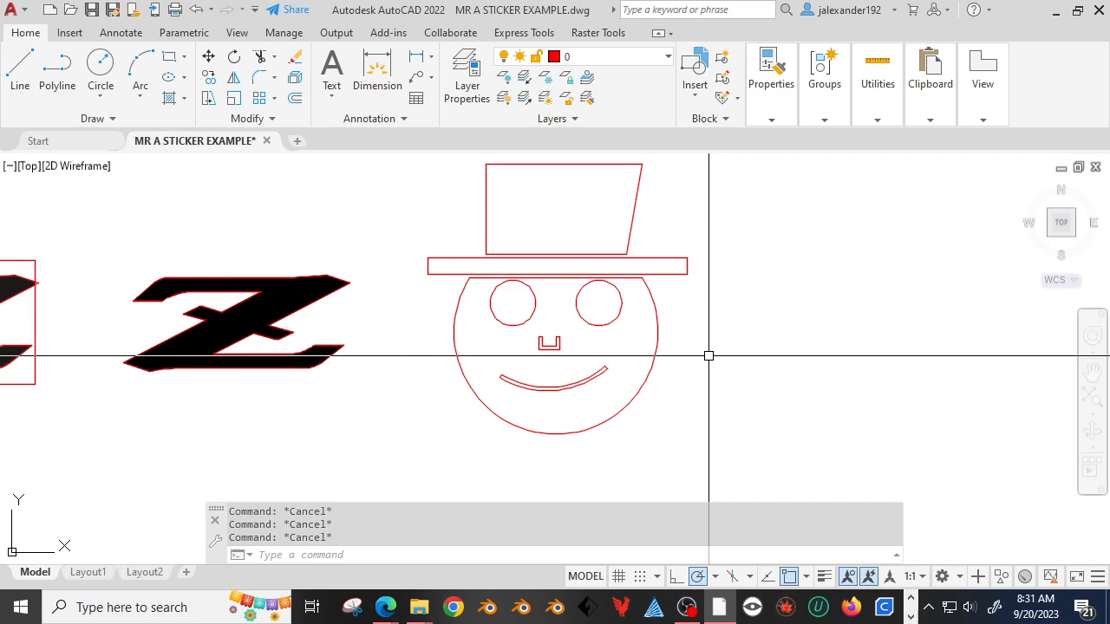
text(h)
key(space)
click(611, 232)
click(586, 266)
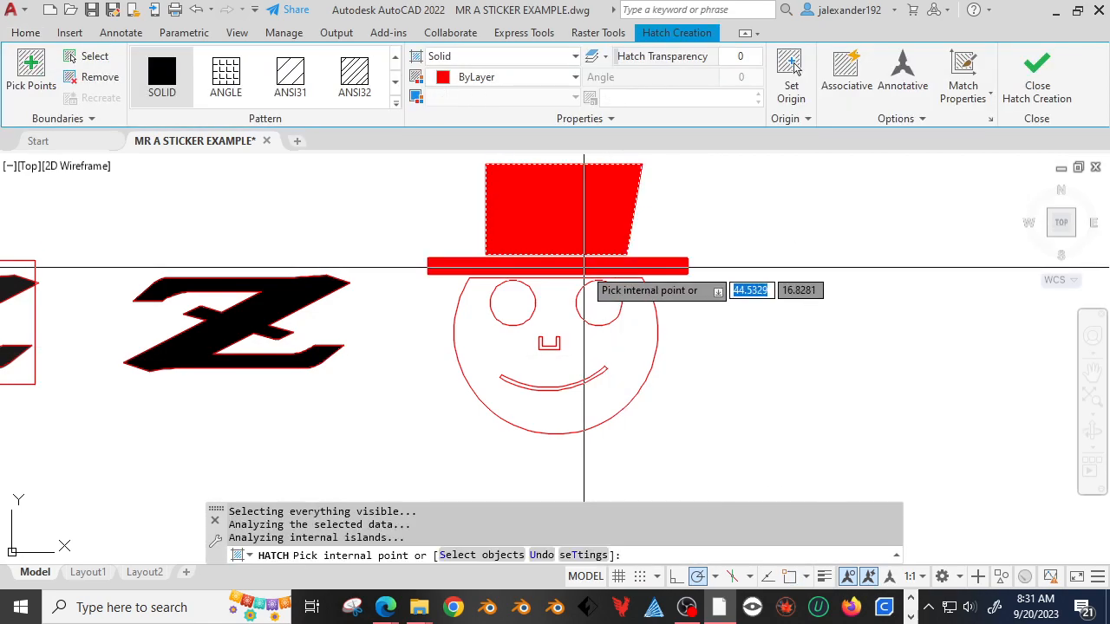
key(space)
- Draw two dividing lines across the face, a slightly sloped one through both eyes and a horizontal one through the nose
scroll(617, 266, up, 2)
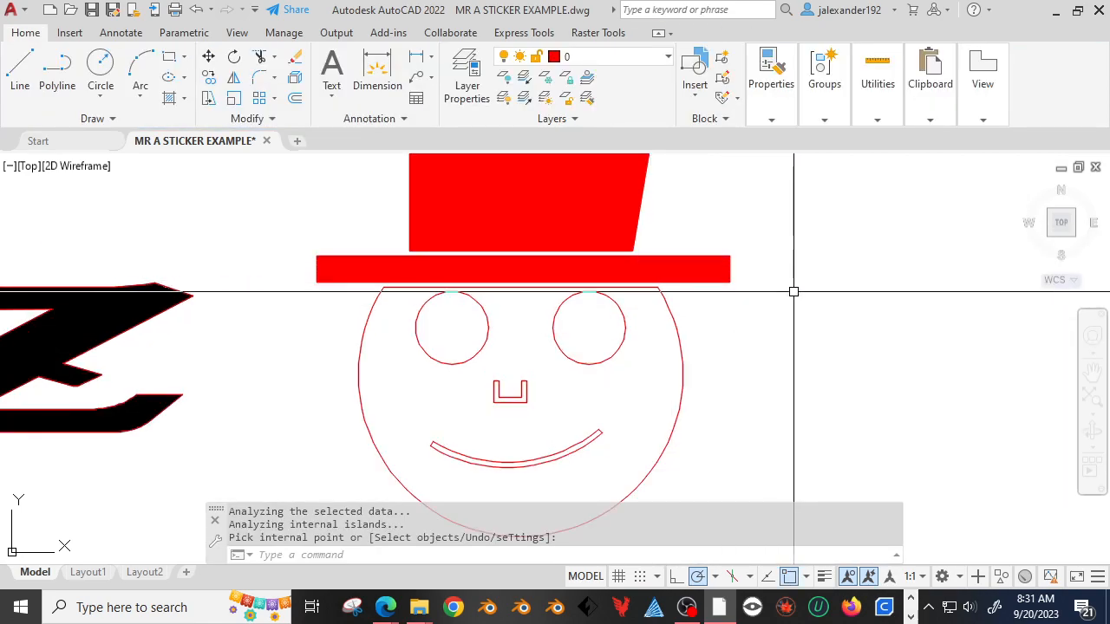
scroll(793, 290, down, 2)
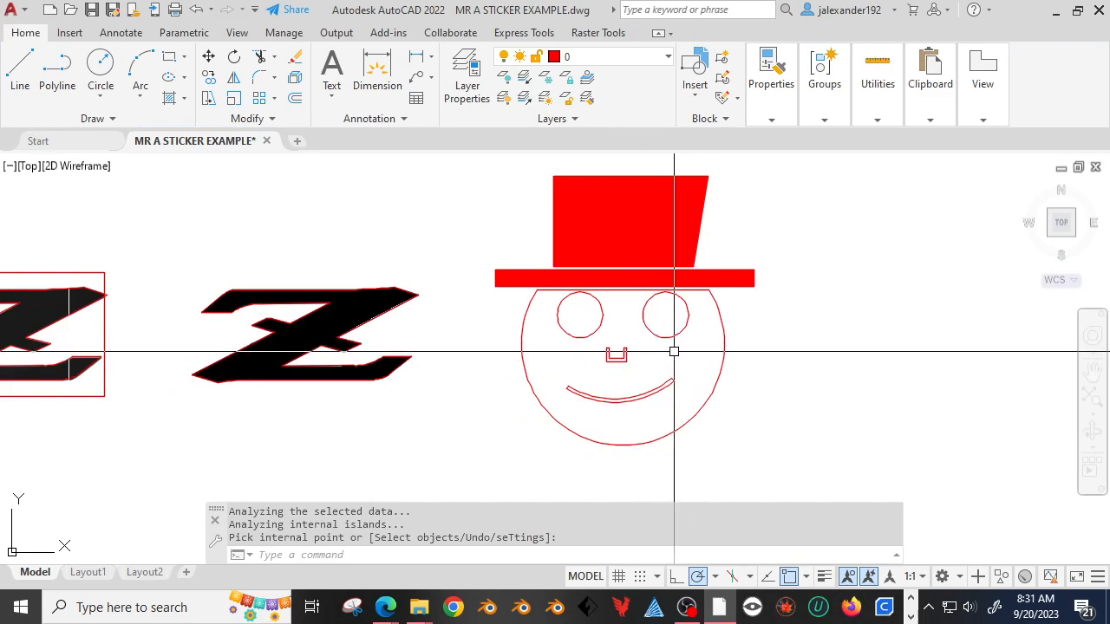
text(l)
key(space)
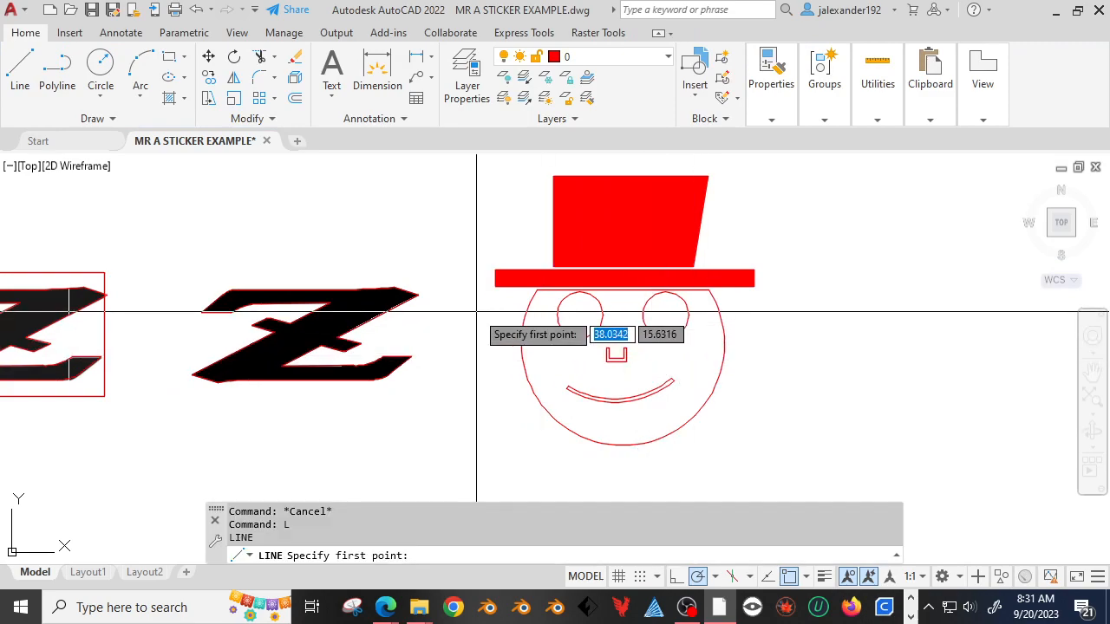
click(480, 313)
click(854, 325)
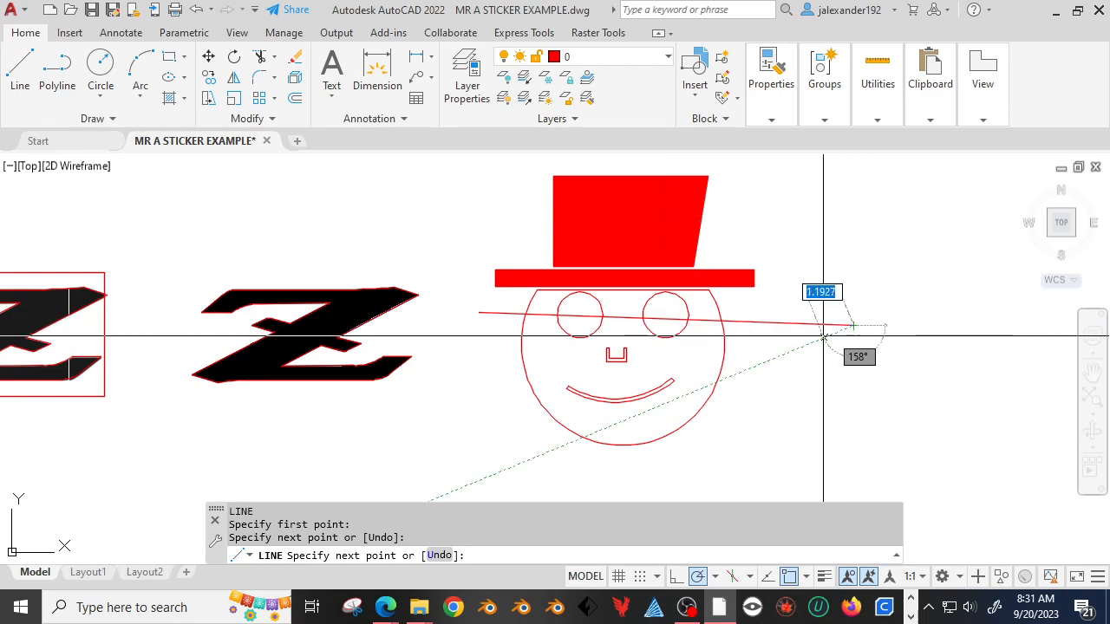
key(Escape)
key(space)
click(488, 355)
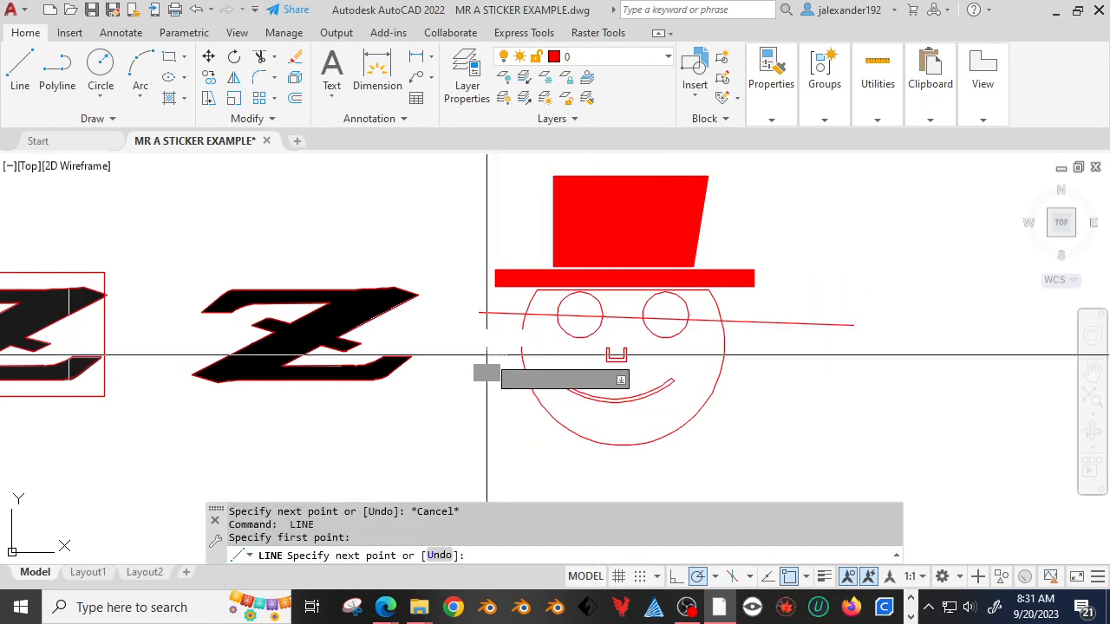
click(835, 355)
key(Escape)
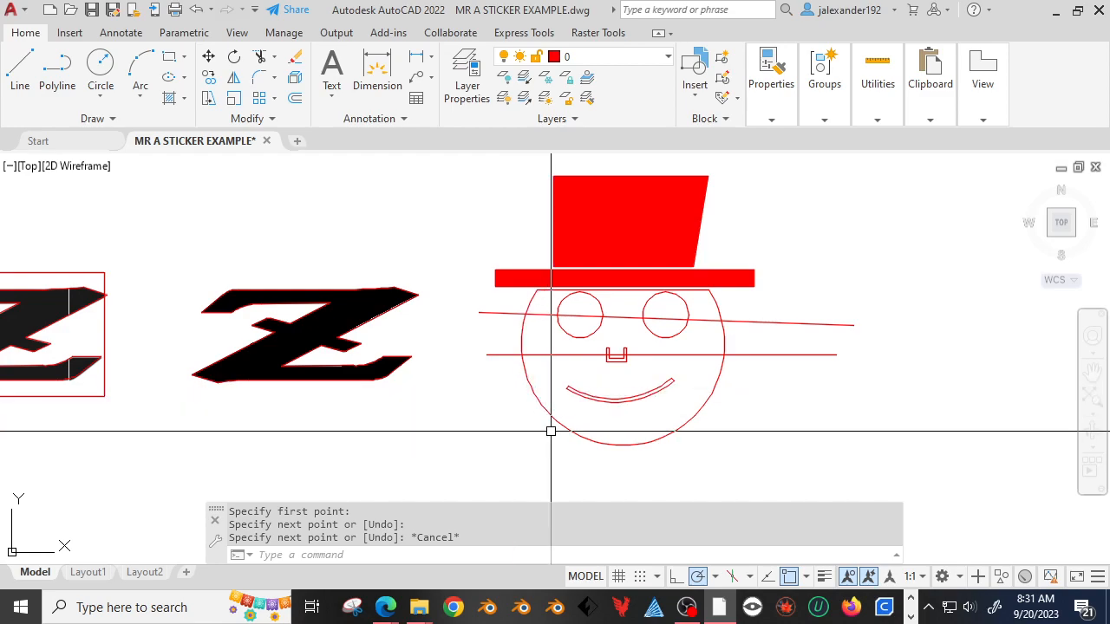
- Fill all the divided areas of the face with a solid hatch, leaving the eyes, nose and mouth empty
text(H)
key(Return)
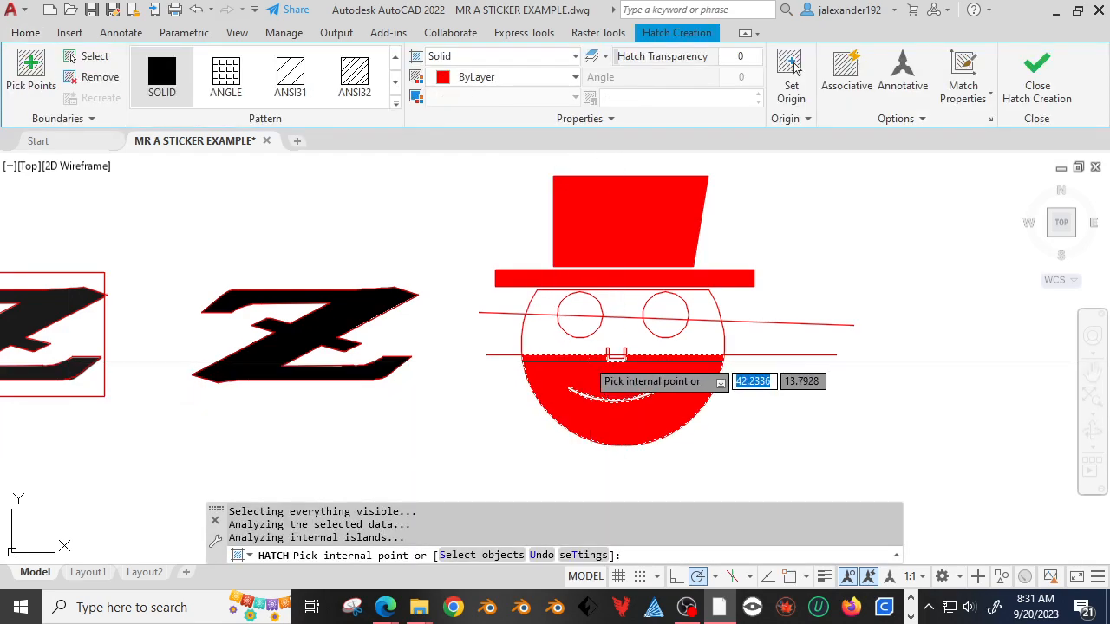
scroll(629, 371, up, 4)
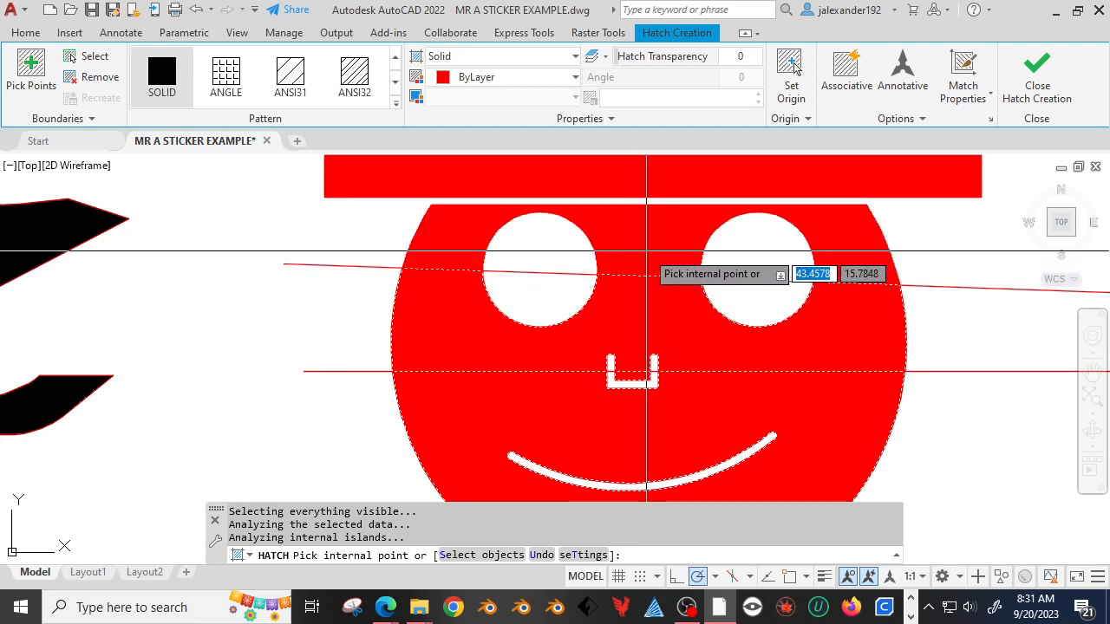
key(Return)
- Erase the two dividing lines crossing the hatched face
scroll(595, 289, down, 2)
click(909, 263)
click(848, 368)
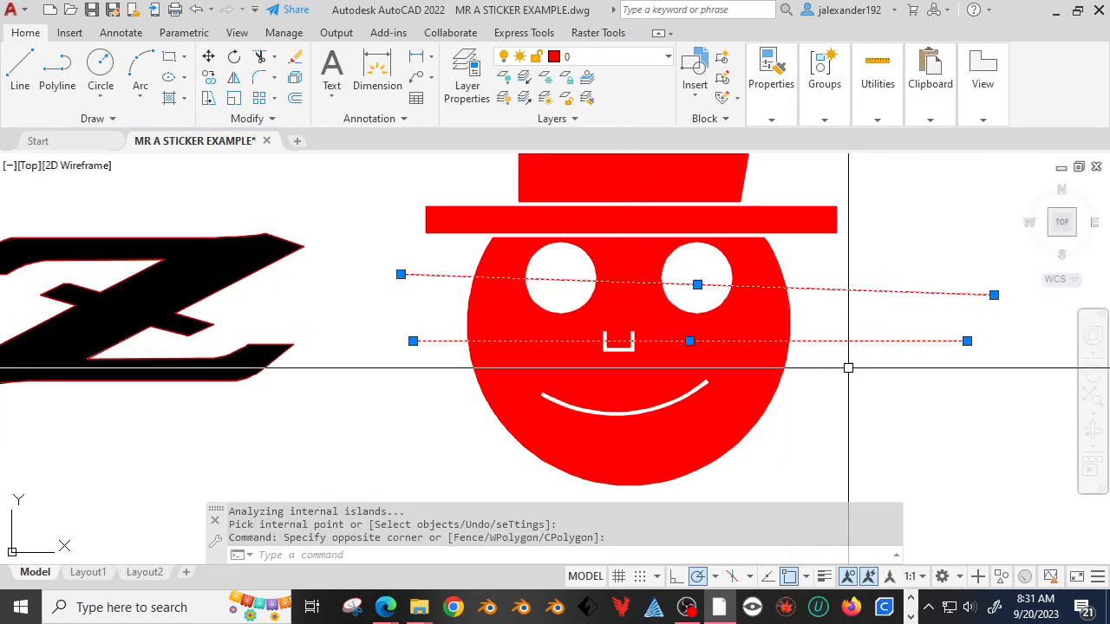
key(Delete)
scroll(751, 366, down, 5)
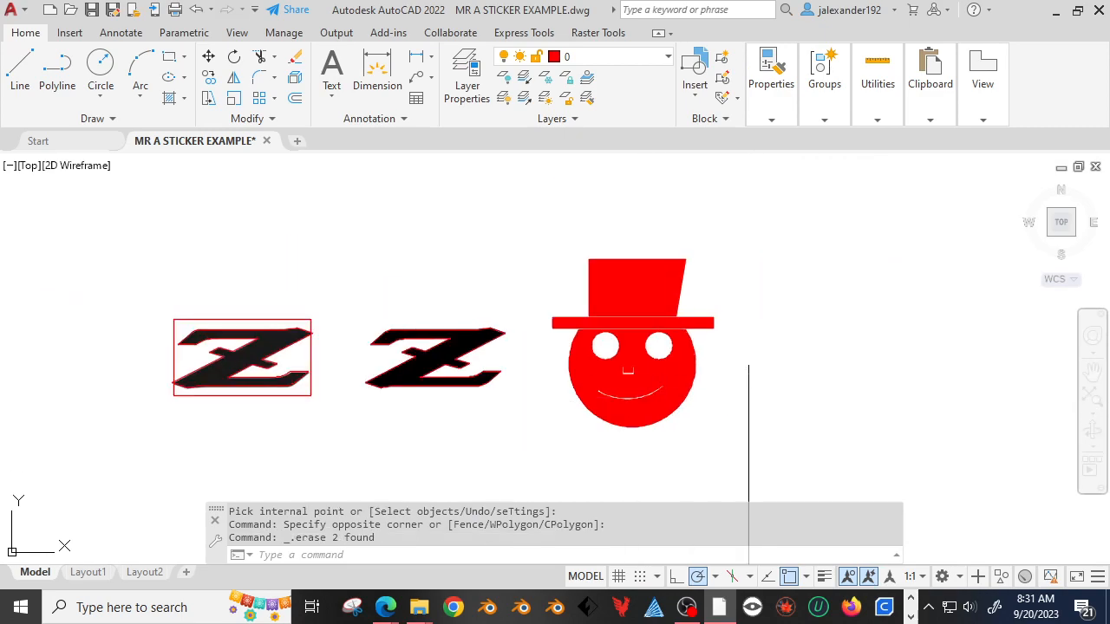
scroll(565, 324, up, 5)
middle_drag(565, 325, 679, 350)
scroll(679, 350, down, 3)
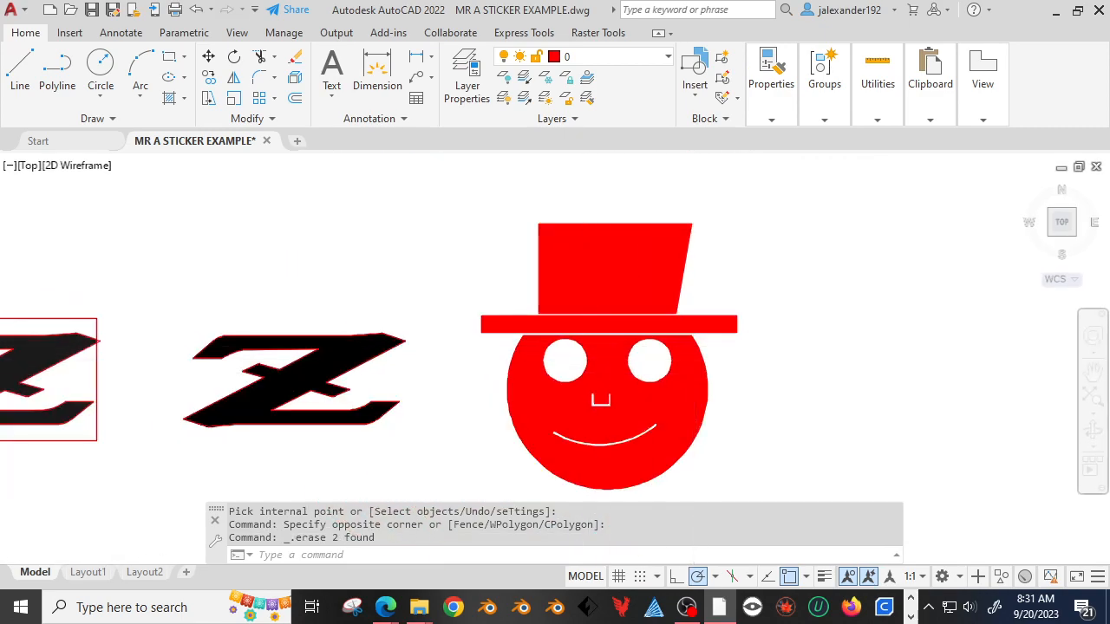
scroll(627, 373, up, 3)
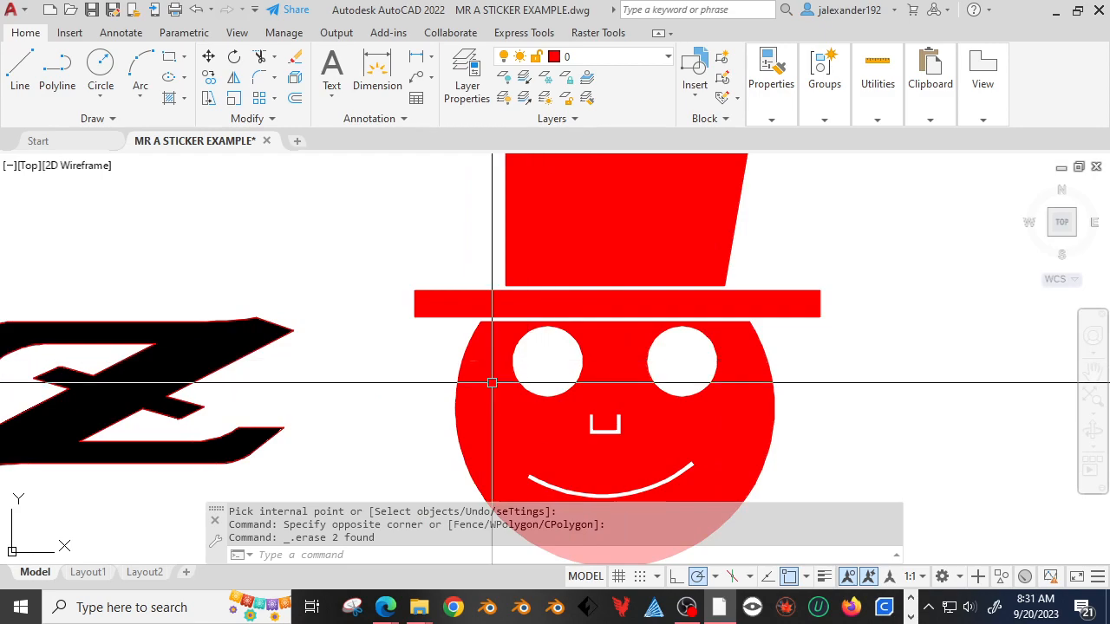